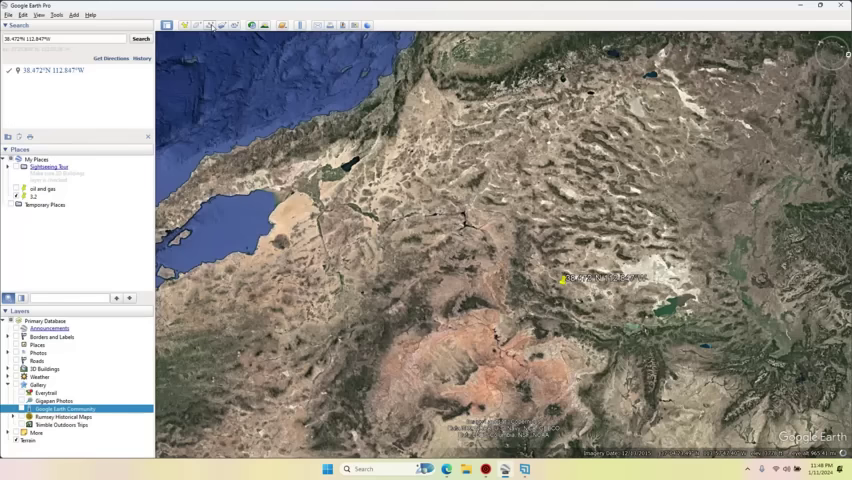
{"action": "left_click", "coordinate": [209, 25]}
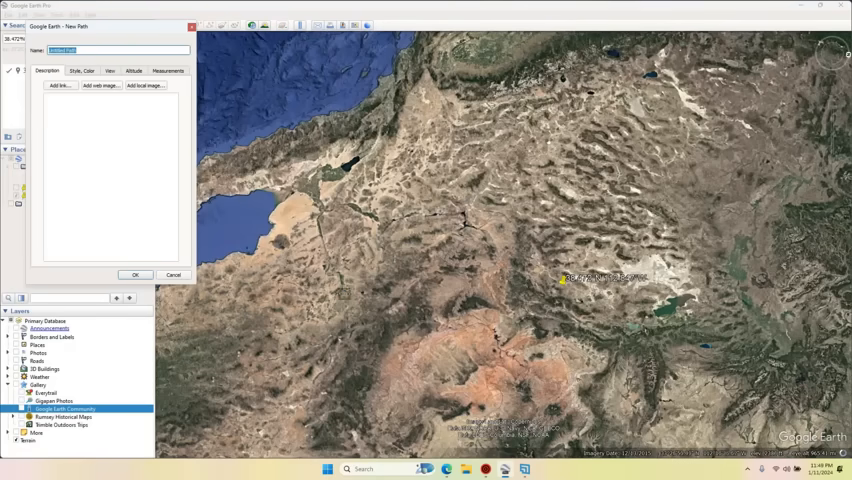
{"action": "left_click", "coordinate": [313, 215]}
{"action": "left_click", "coordinate": [343, 293]}
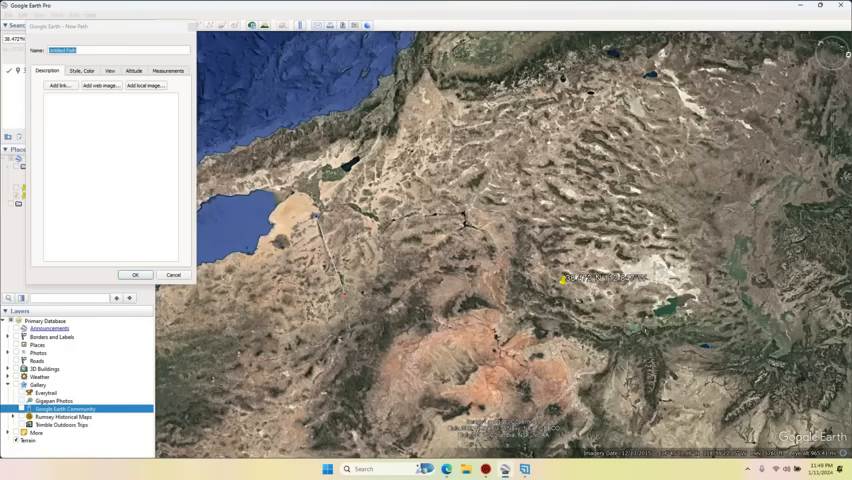
{"action": "left_click", "coordinate": [428, 68]}
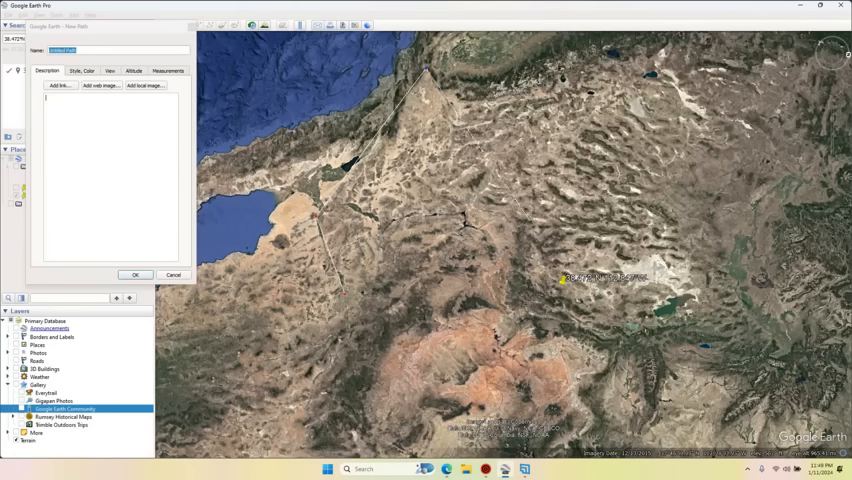
{"action": "left_click", "coordinate": [525, 317]}
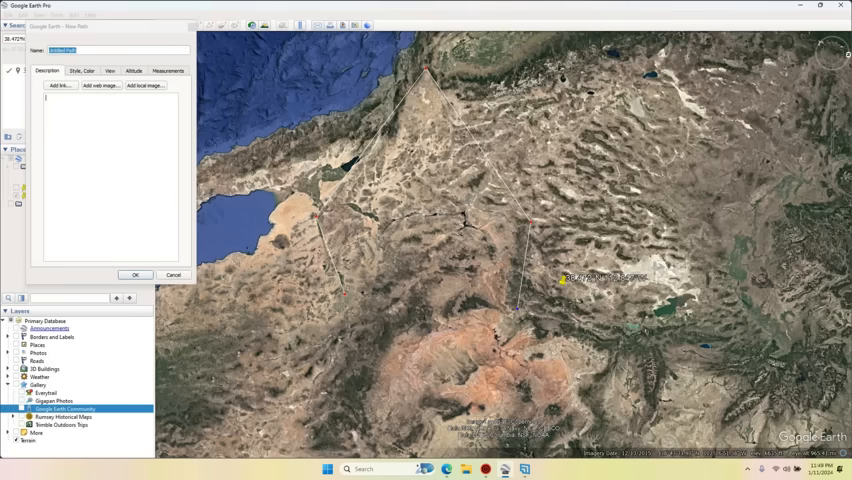
{"action": "left_click", "coordinate": [173, 275]}
- Pan the terrain around the placemark toward the dry lakebed and airfield
{"action": "left_click_drag", "start_coordinate": [450, 200], "coordinate": [560, 290]}
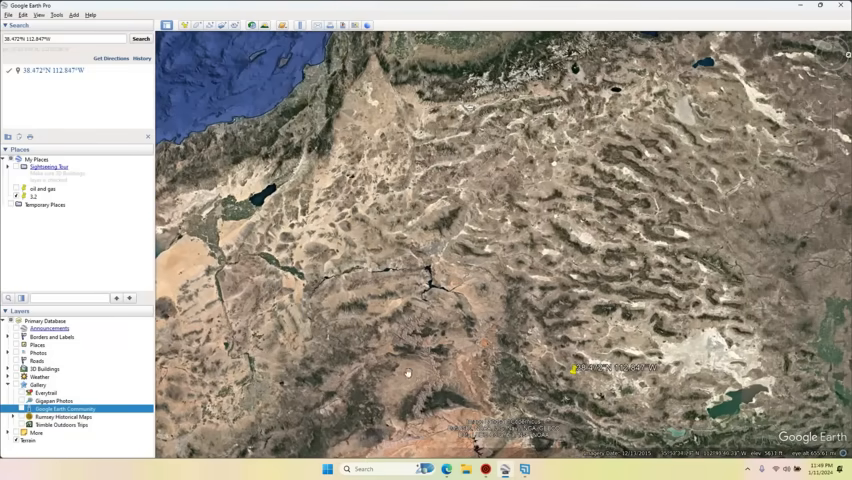
{"action": "left_click_drag", "start_coordinate": [408, 372], "coordinate": [370, 230]}
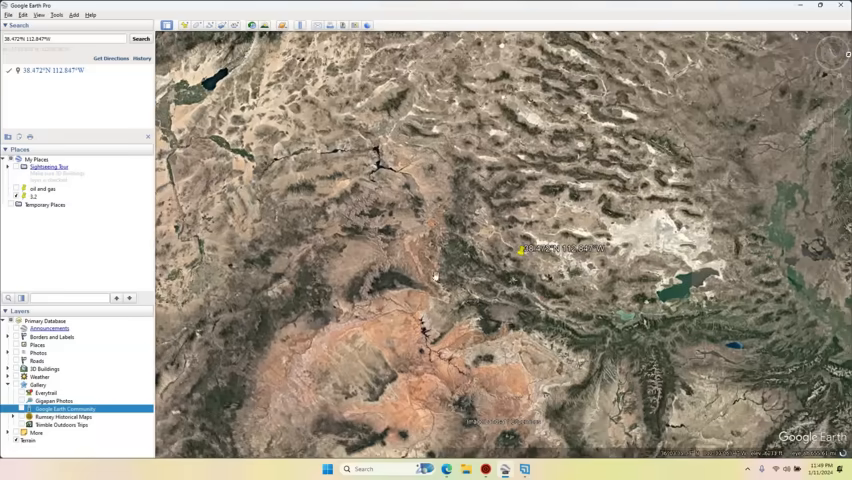
{"action": "left_click_drag", "start_coordinate": [437, 277], "coordinate": [557, 375]}
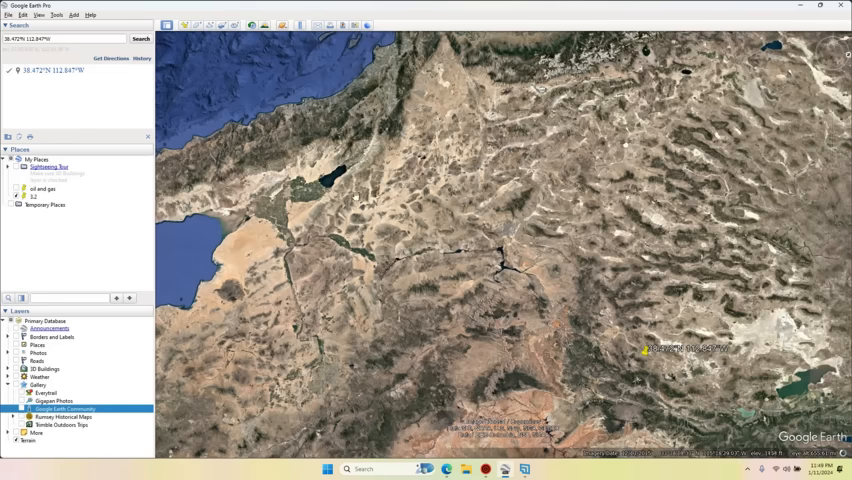
{"action": "left_click_drag", "start_coordinate": [220, 133], "coordinate": [82, 168]}
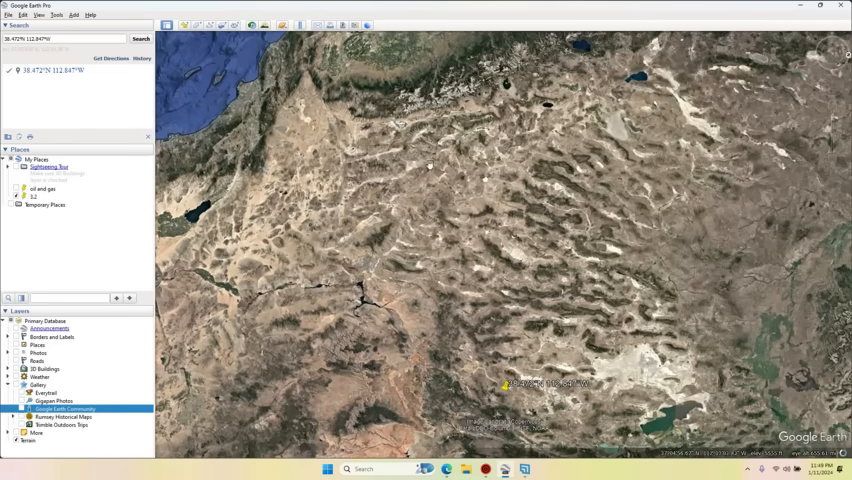
{"action": "scroll", "coordinate": [430, 167], "scroll_direction": "up", "scroll_amount": 5}
{"action": "scroll", "coordinate": [425, 200], "scroll_direction": "up", "scroll_amount": 5}
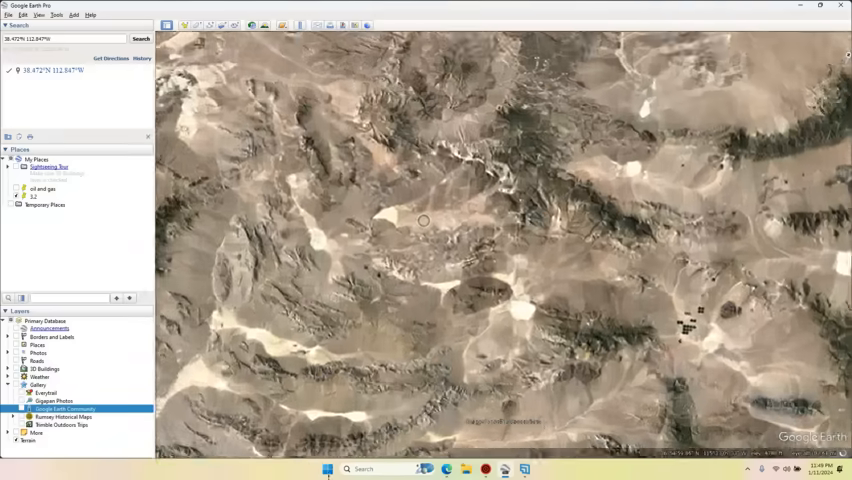
- Pan across the close-up desert terrain to centre the dry lake and airfield
{"action": "left_click_drag", "start_coordinate": [423, 221], "coordinate": [300, 150]}
{"action": "left_click_drag", "start_coordinate": [400, 200], "coordinate": [400, 100]}
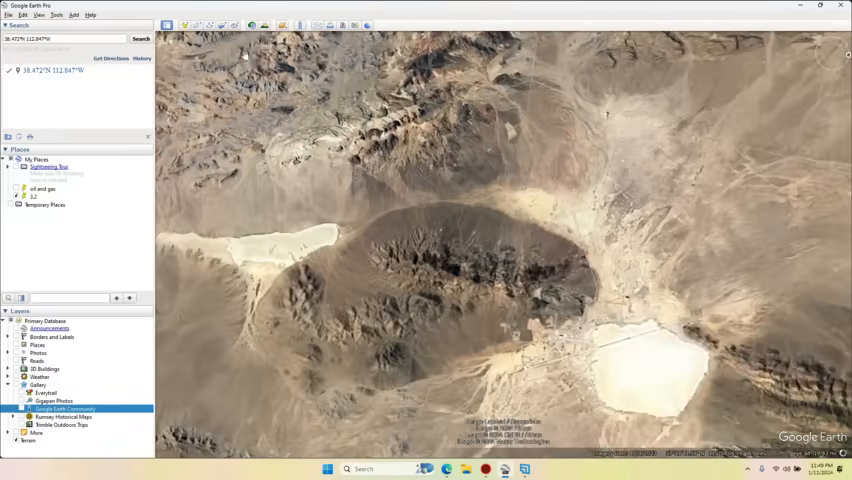
{"action": "left_click_drag", "start_coordinate": [550, 350], "coordinate": [450, 220]}
{"action": "scroll", "coordinate": [430, 195], "scroll_direction": "up", "scroll_amount": 8}
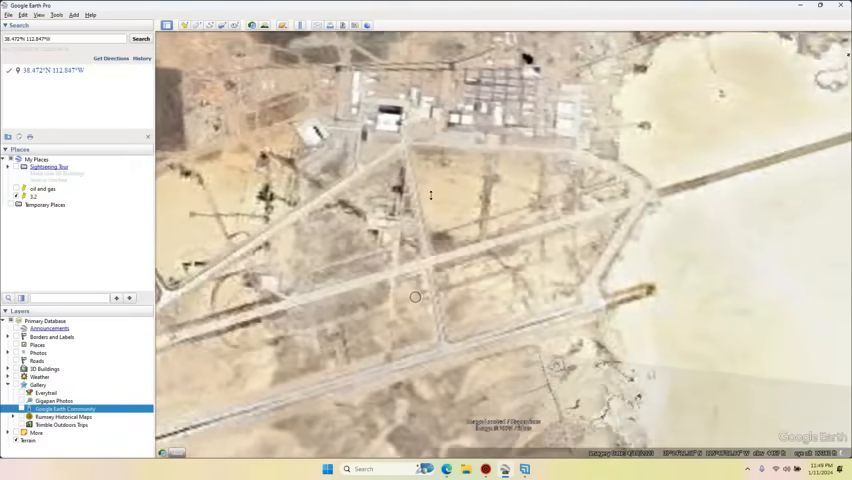
{"action": "scroll", "coordinate": [430, 195], "scroll_direction": "down", "scroll_amount": 8}
{"action": "scroll", "coordinate": [430, 195], "scroll_direction": "down", "scroll_amount": 8}
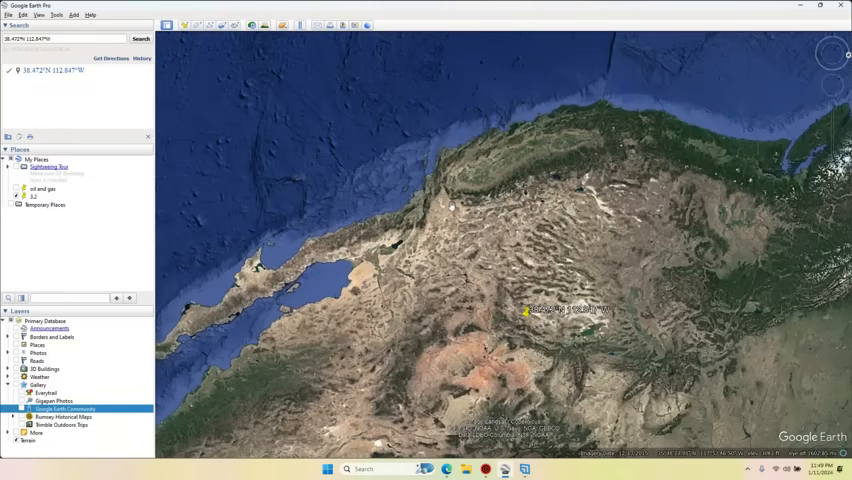
{"action": "scroll", "coordinate": [442, 205], "scroll_direction": "up", "scroll_amount": 8}
{"action": "scroll", "coordinate": [442, 205], "scroll_direction": "up", "scroll_amount": 8}
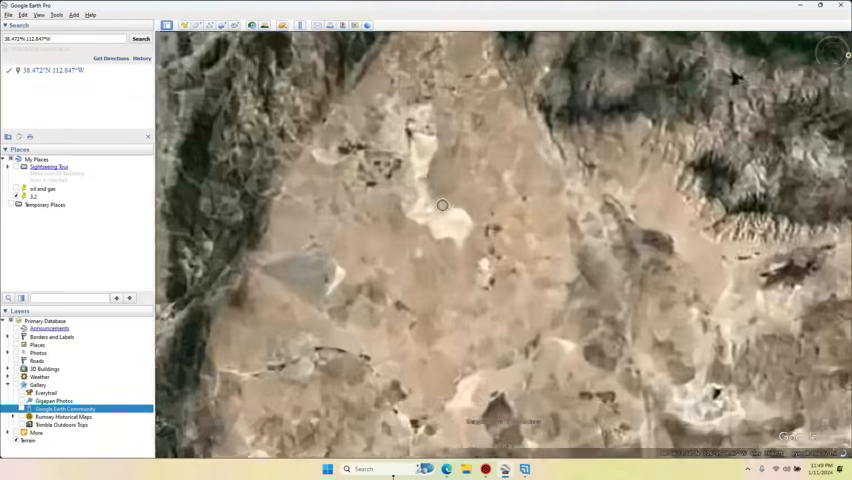
{"action": "scroll", "coordinate": [444, 243], "scroll_direction": "up", "scroll_amount": 8}
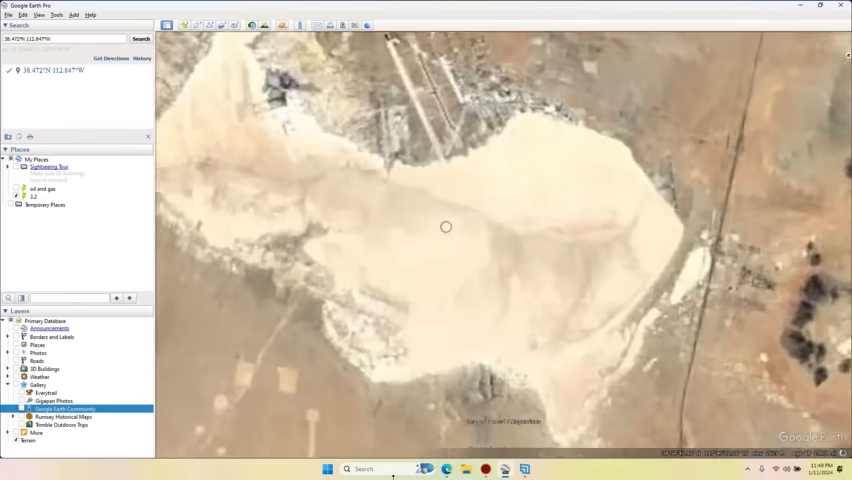
{"action": "scroll", "coordinate": [444, 230], "scroll_direction": "up", "scroll_amount": 8}
{"action": "scroll", "coordinate": [421, 199], "scroll_direction": "down", "scroll_amount": 6}
- Centre the airbase lakebed and its compass-rose runway markings in view
{"action": "left_click_drag", "start_coordinate": [421, 199], "coordinate": [400, 250]}
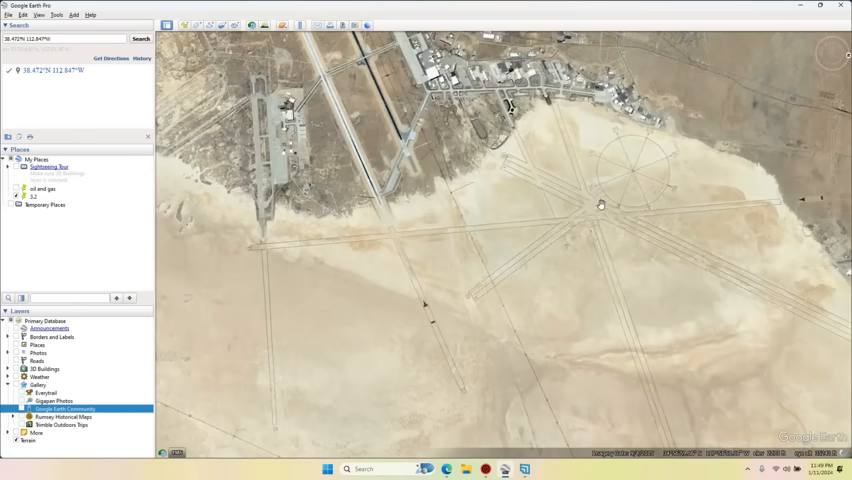
{"action": "scroll", "coordinate": [600, 205], "scroll_direction": "up", "scroll_amount": 10}
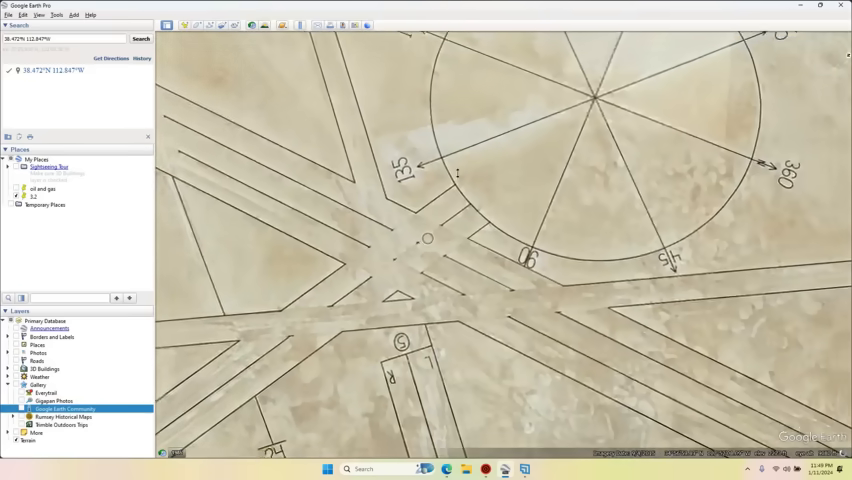
{"action": "scroll", "coordinate": [426, 240], "scroll_direction": "down", "scroll_amount": 10}
{"action": "scroll", "coordinate": [426, 240], "scroll_direction": "down", "scroll_amount": 10}
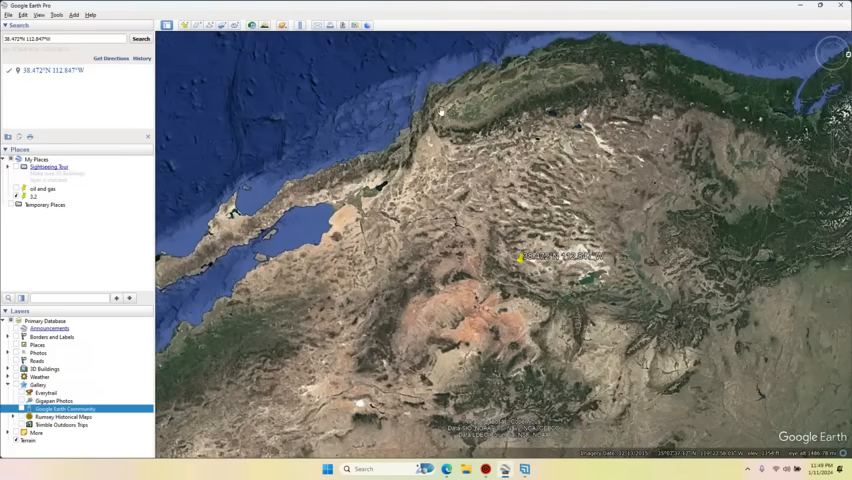
{"action": "scroll", "coordinate": [432, 143], "scroll_direction": "up", "scroll_amount": 3}
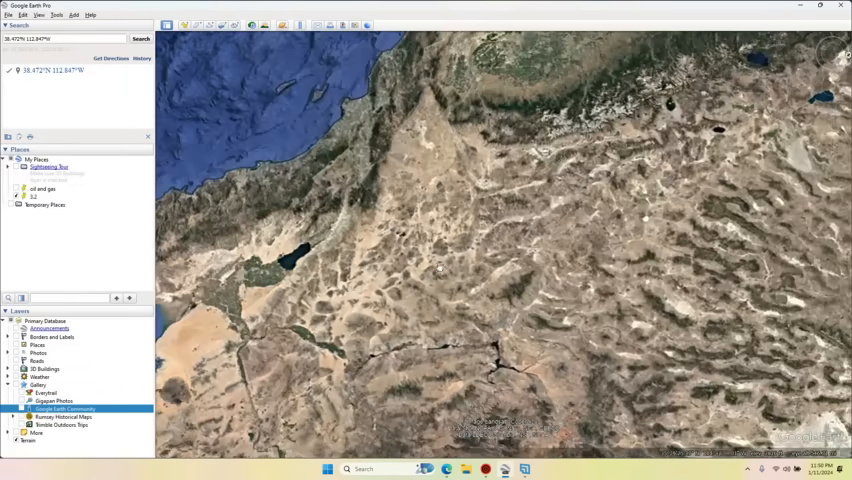
{"action": "scroll", "coordinate": [420, 300], "scroll_direction": "up", "scroll_amount": 2}
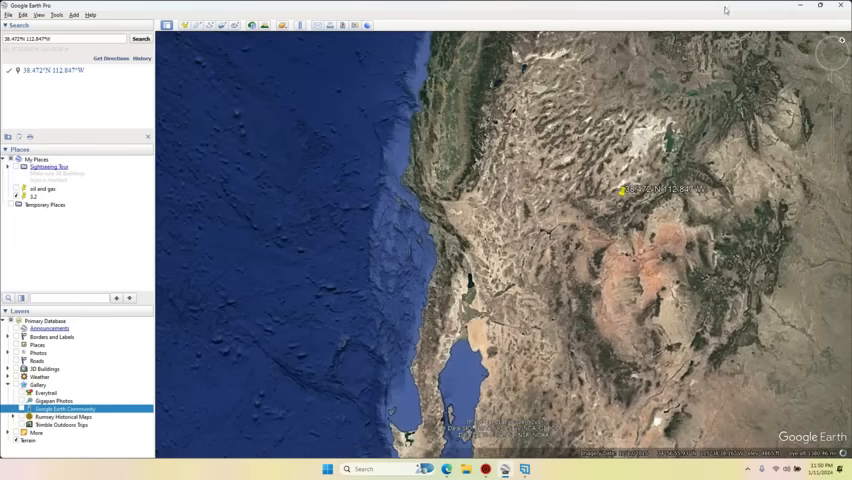
{"action": "mouse_move", "coordinate": [832, 52]}
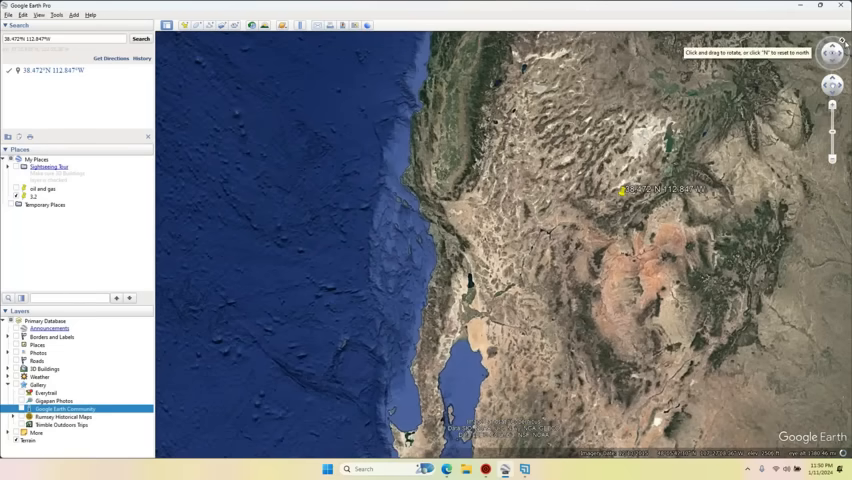
- Rotate the heading, then pan eastward past the placemark over the ridged terrain
{"action": "left_click_drag", "start_coordinate": [833, 42], "coordinate": [843, 56]}
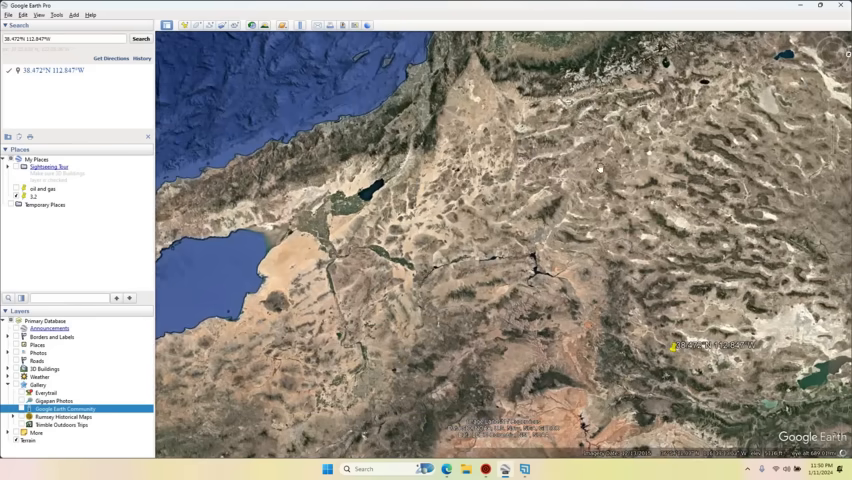
{"action": "scroll", "coordinate": [500, 250], "scroll_direction": "up", "scroll_amount": 1}
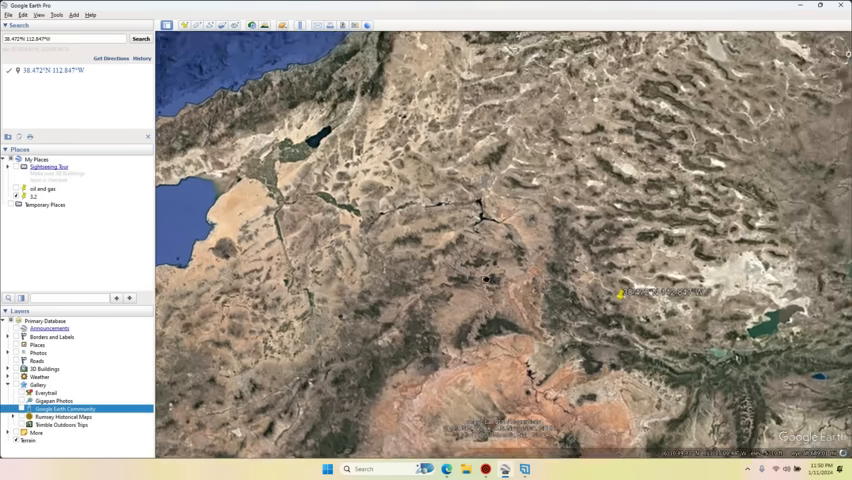
{"action": "left_click_drag", "start_coordinate": [551, 308], "coordinate": [390, 268]}
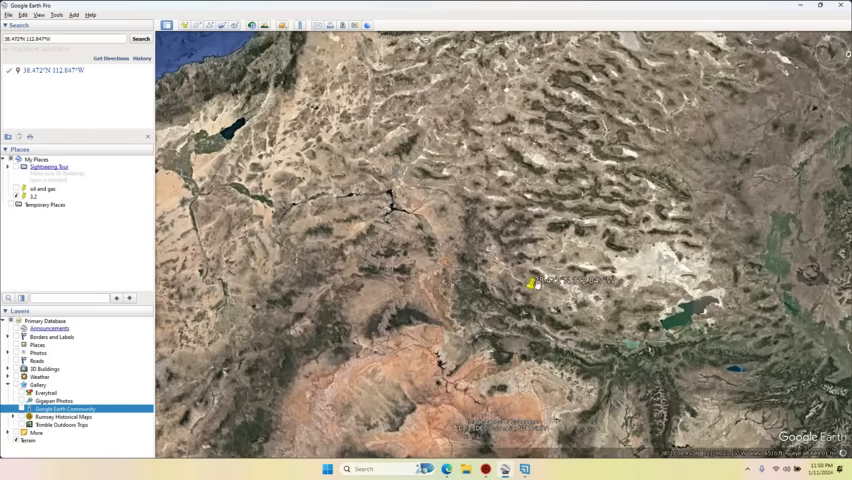
{"action": "left_click_drag", "start_coordinate": [490, 291], "coordinate": [340, 283]}
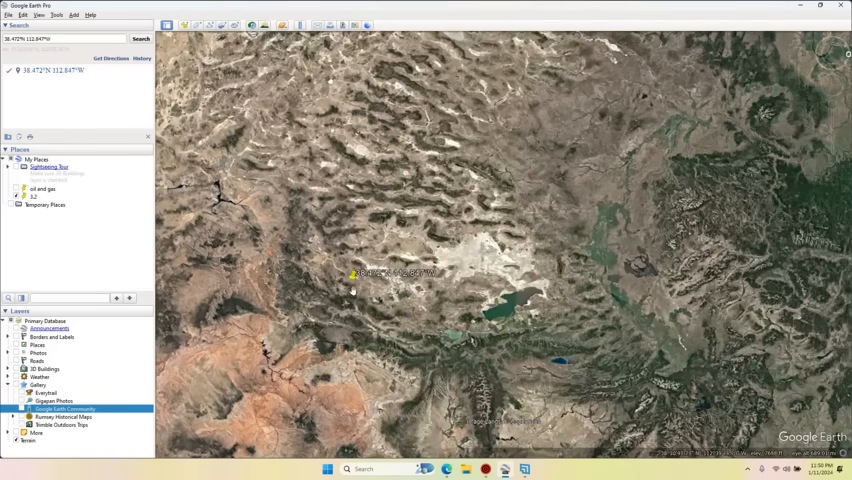
{"action": "scroll", "coordinate": [353, 290], "scroll_direction": "down", "scroll_amount": 5}
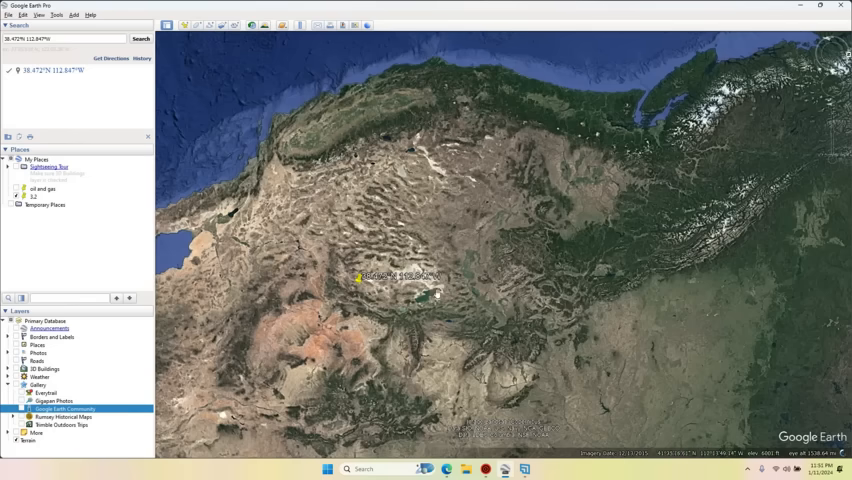
{"action": "scroll", "coordinate": [436, 294], "scroll_direction": "up", "scroll_amount": 5}
{"action": "scroll", "coordinate": [279, 191], "scroll_direction": "down", "scroll_amount": 5}
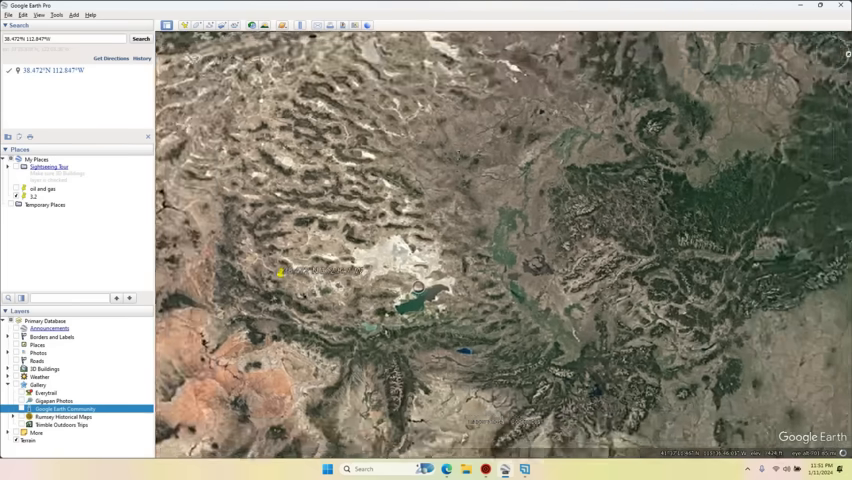
{"action": "scroll", "coordinate": [279, 150], "scroll_direction": "down", "scroll_amount": 3}
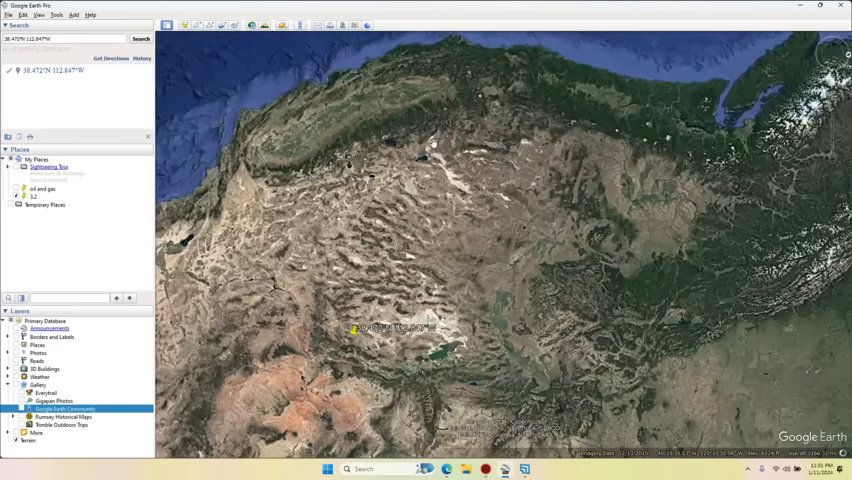
{"action": "scroll", "coordinate": [356, 329], "scroll_direction": "up", "scroll_amount": 6}
{"action": "scroll", "coordinate": [480, 200], "scroll_direction": "up", "scroll_amount": 3}
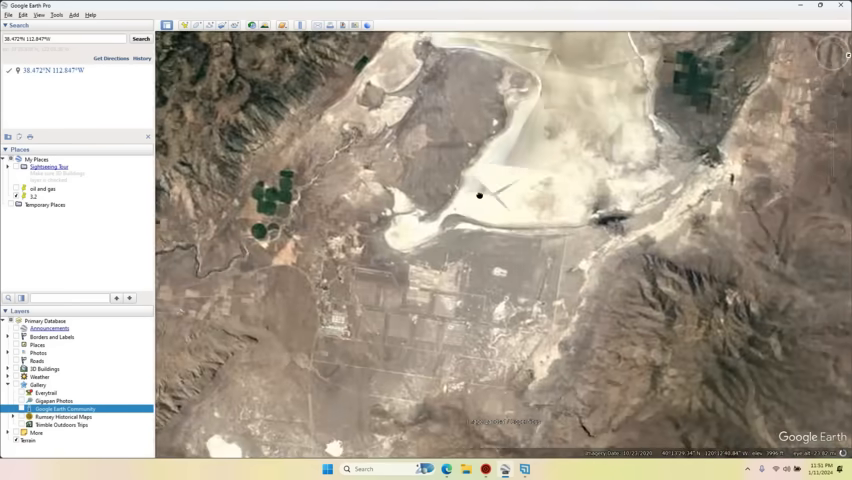
- Bring the town beside the salt flat and its rows of structures into view
{"action": "left_click_drag", "start_coordinate": [480, 200], "coordinate": [480, 84]}
{"action": "scroll", "coordinate": [480, 84], "scroll_direction": "down", "scroll_amount": 3}
{"action": "scroll", "coordinate": [385, 242], "scroll_direction": "up", "scroll_amount": 2}
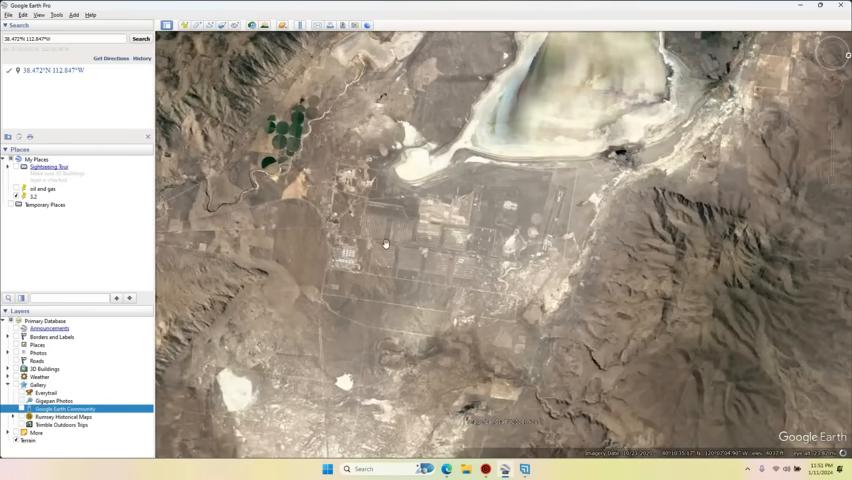
{"action": "scroll", "coordinate": [385, 242], "scroll_direction": "up", "scroll_amount": 6}
{"action": "scroll", "coordinate": [385, 242], "scroll_direction": "up", "scroll_amount": 4}
{"action": "scroll", "coordinate": [480, 270], "scroll_direction": "up", "scroll_amount": 3}
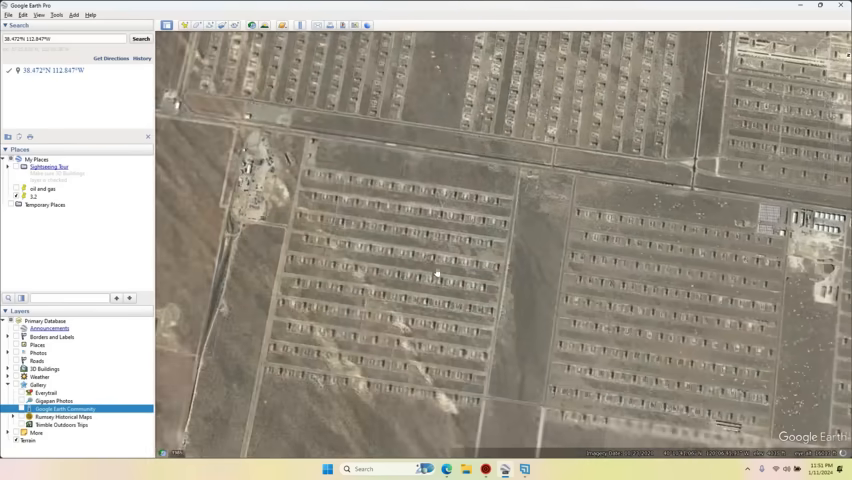
{"action": "scroll", "coordinate": [428, 258], "scroll_direction": "up", "scroll_amount": 3}
{"action": "scroll", "coordinate": [428, 258], "scroll_direction": "up", "scroll_amount": 4}
{"action": "scroll", "coordinate": [463, 308], "scroll_direction": "up", "scroll_amount": 2}
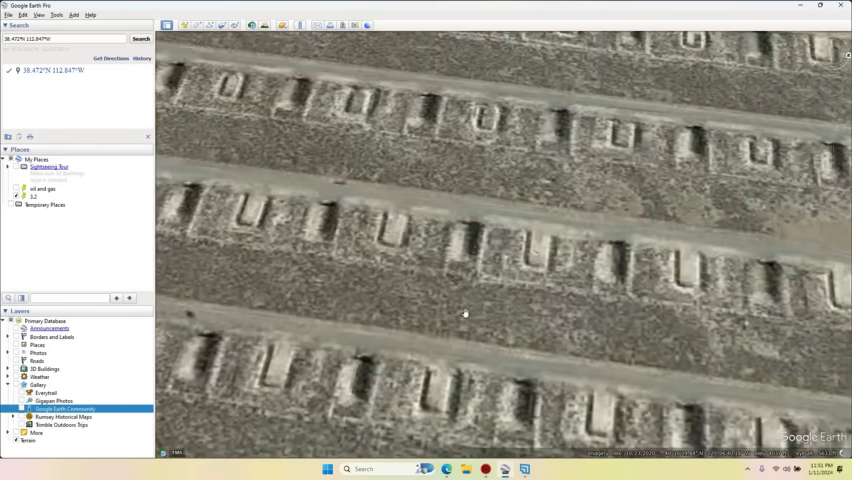
{"action": "scroll", "coordinate": [463, 308], "scroll_direction": "down", "scroll_amount": 5}
{"action": "scroll", "coordinate": [463, 308], "scroll_direction": "down", "scroll_amount": 6}
{"action": "scroll", "coordinate": [463, 308], "scroll_direction": "down", "scroll_amount": 6}
{"action": "scroll", "coordinate": [463, 308], "scroll_direction": "down", "scroll_amount": 4}
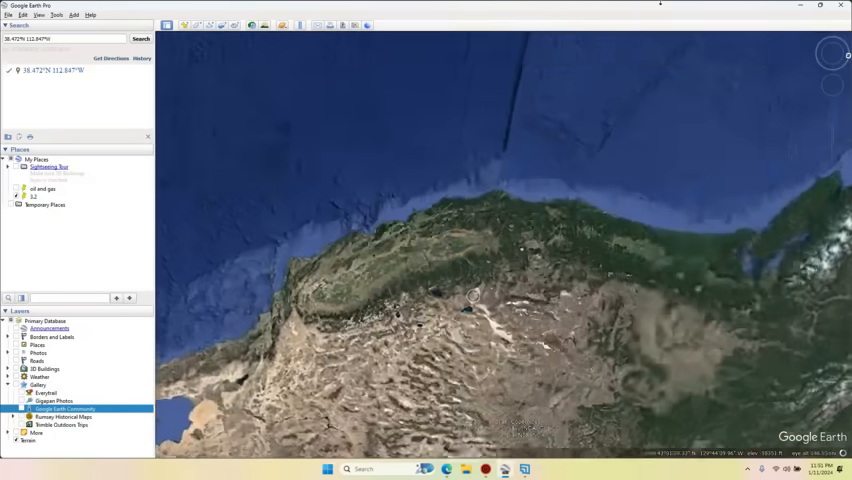
{"action": "scroll", "coordinate": [463, 308], "scroll_direction": "up", "scroll_amount": 3}
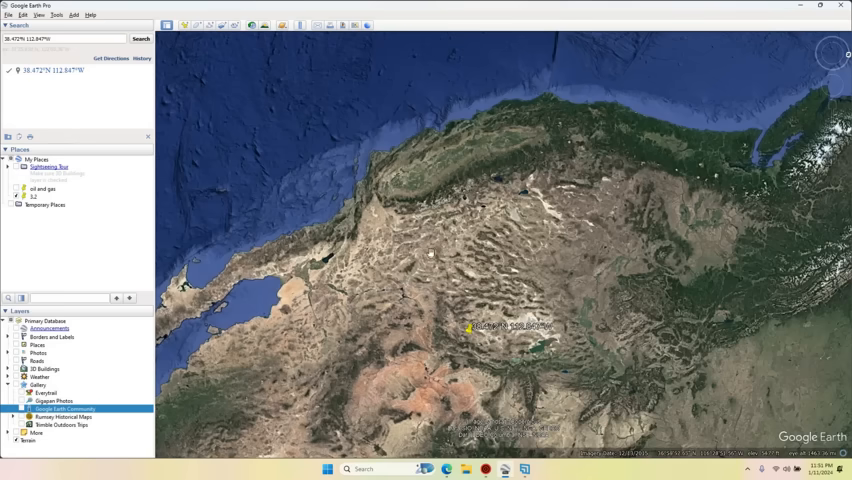
{"action": "scroll", "coordinate": [557, 255], "scroll_direction": "up", "scroll_amount": 5}
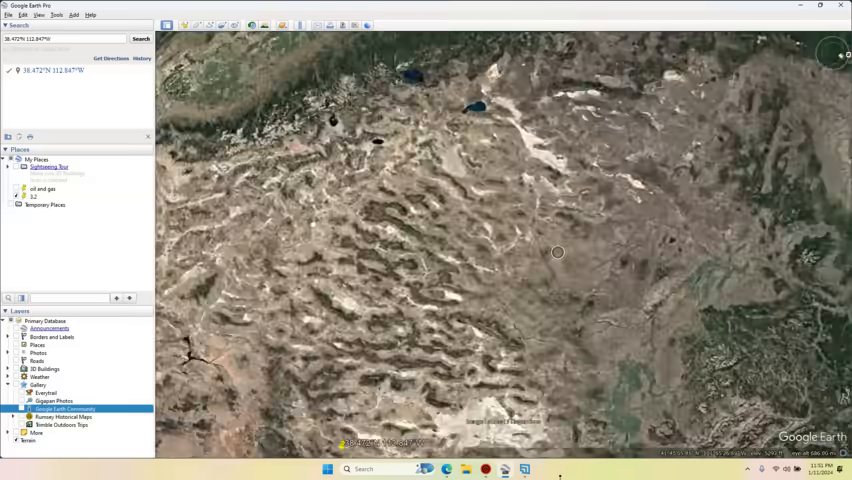
{"action": "scroll", "coordinate": [557, 255], "scroll_direction": "up", "scroll_amount": 3}
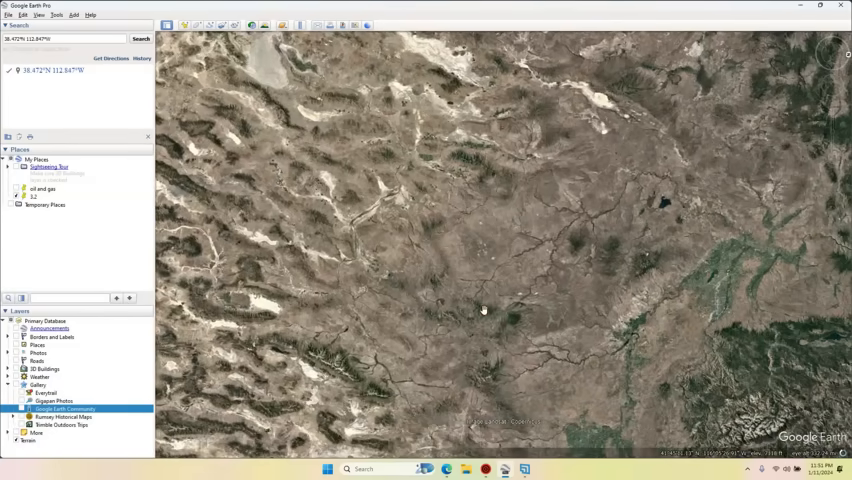
{"action": "scroll", "coordinate": [491, 308], "scroll_direction": "up", "scroll_amount": 3}
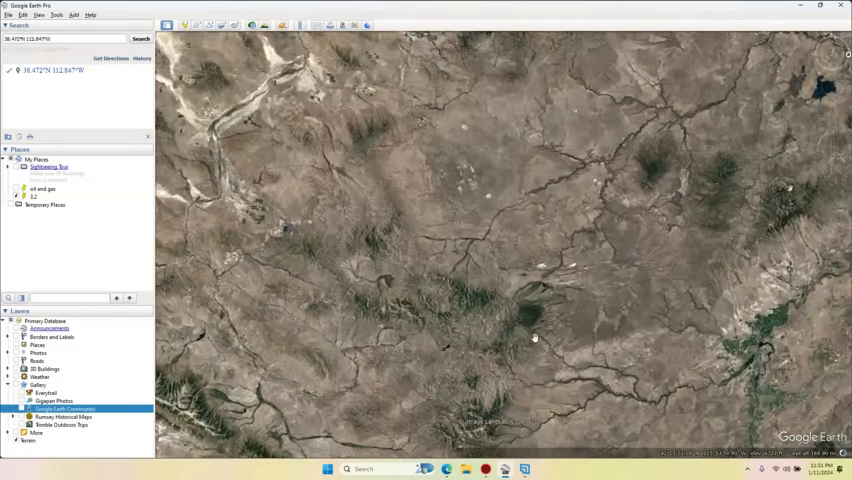
{"action": "scroll", "coordinate": [533, 340], "scroll_direction": "down", "scroll_amount": 10}
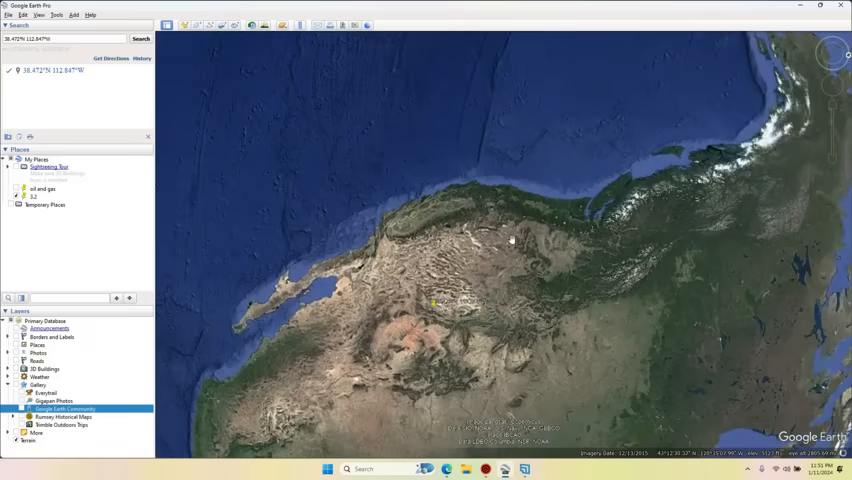
{"action": "scroll", "coordinate": [488, 283], "scroll_direction": "up", "scroll_amount": 5}
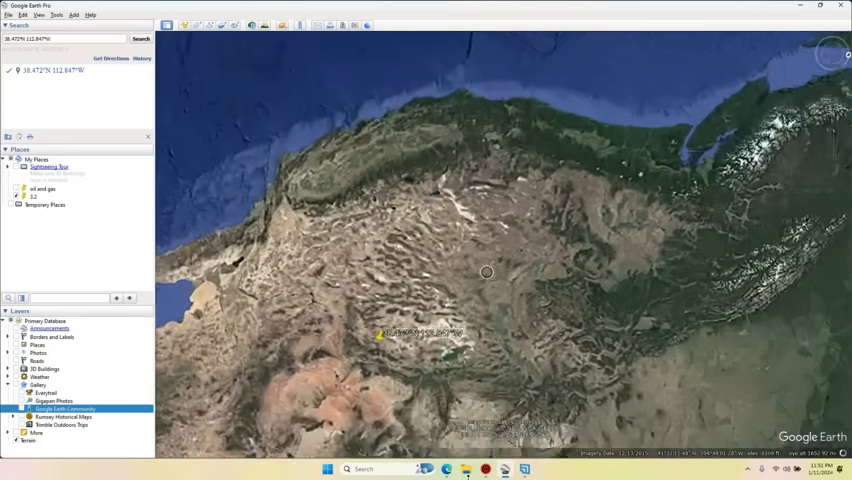
{"action": "scroll", "coordinate": [488, 300], "scroll_direction": "up", "scroll_amount": 5}
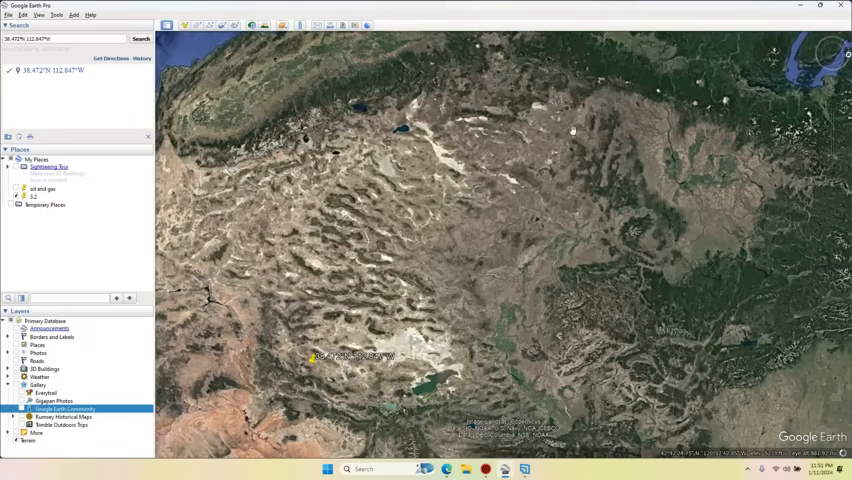
- Shift the close-up view north to reveal the lake near the placemark
{"action": "left_click_drag", "start_coordinate": [572, 131], "coordinate": [430, 143]}
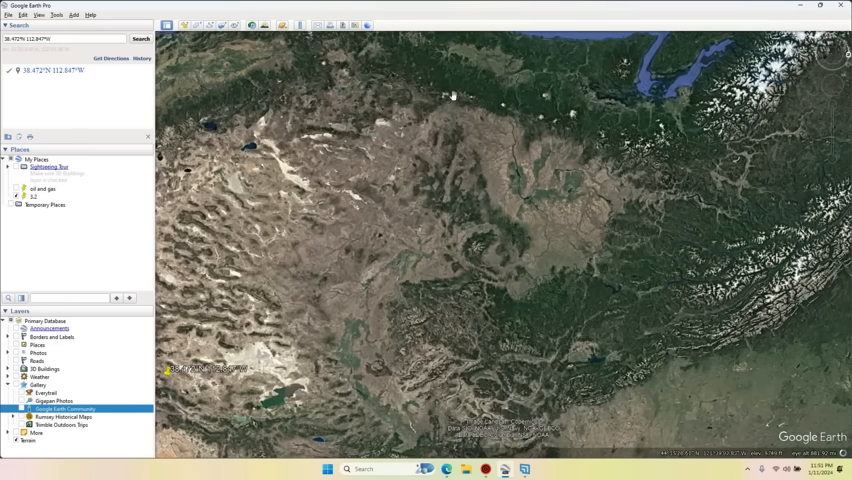
{"action": "scroll", "coordinate": [300, 273], "scroll_direction": "down", "scroll_amount": 8}
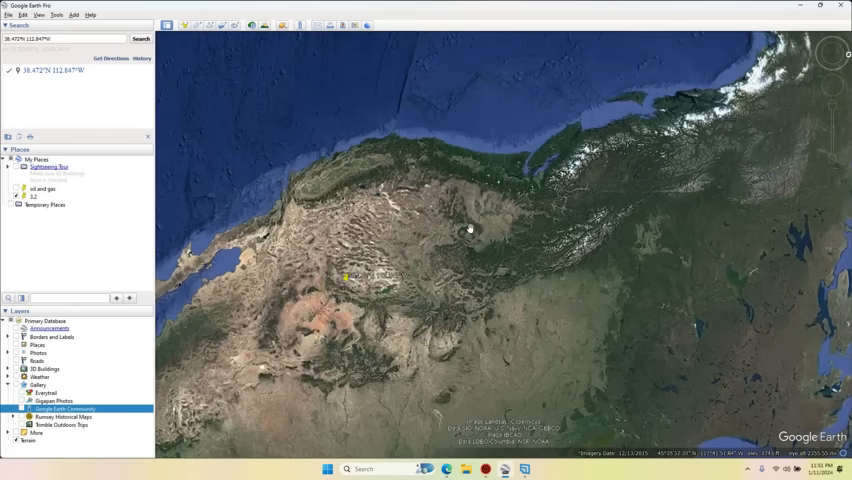
{"action": "scroll", "coordinate": [470, 230], "scroll_direction": "up", "scroll_amount": 3}
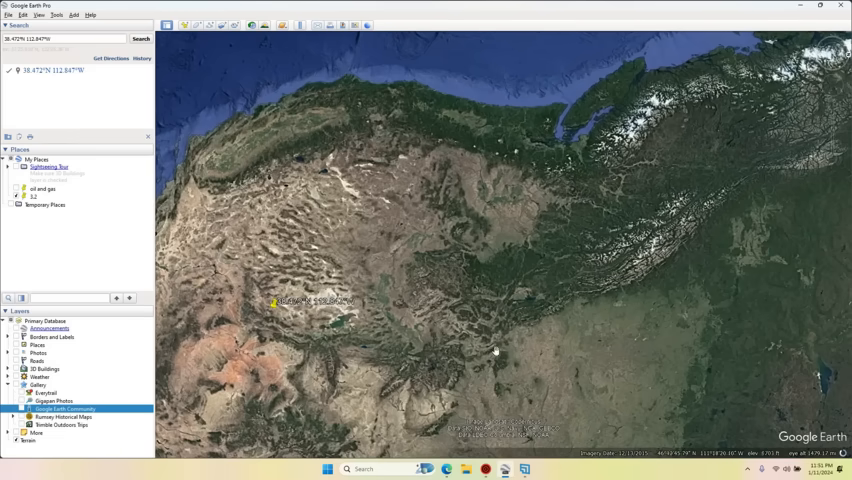
- Centre the mountains and lake east of the placemark, then recentre on the placemark
{"action": "left_click_drag", "start_coordinate": [497, 352], "coordinate": [498, 270]}
{"action": "scroll", "coordinate": [455, 287], "scroll_direction": "up", "scroll_amount": 5}
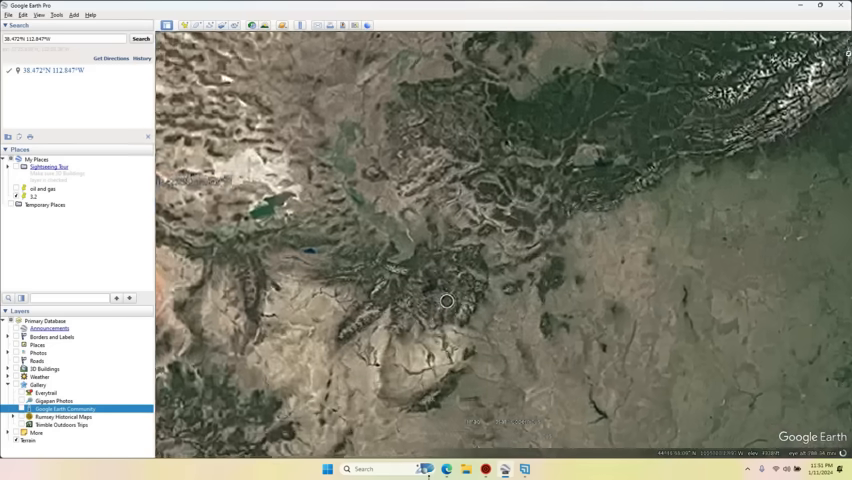
{"action": "scroll", "coordinate": [455, 287], "scroll_direction": "up", "scroll_amount": 5}
{"action": "scroll", "coordinate": [430, 265], "scroll_direction": "up", "scroll_amount": 5}
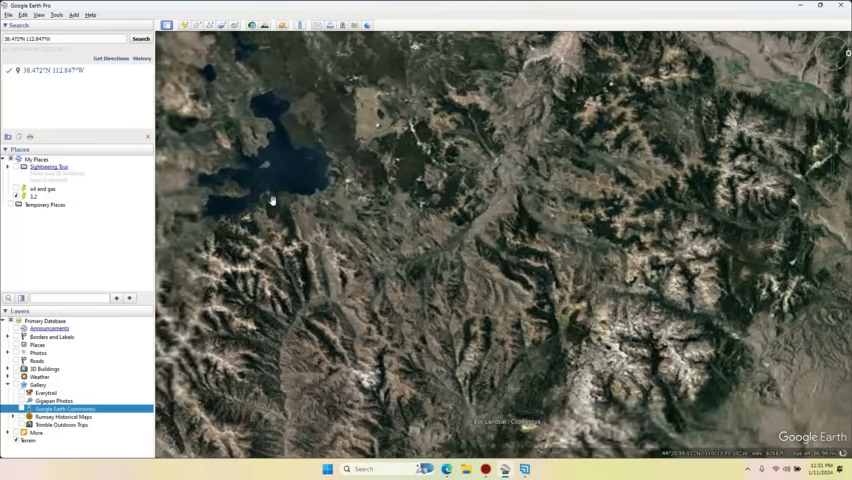
{"action": "scroll", "coordinate": [358, 176], "scroll_direction": "down", "scroll_amount": 5}
{"action": "scroll", "coordinate": [358, 176], "scroll_direction": "down", "scroll_amount": 5}
{"action": "scroll", "coordinate": [400, 150], "scroll_direction": "down", "scroll_amount": 5}
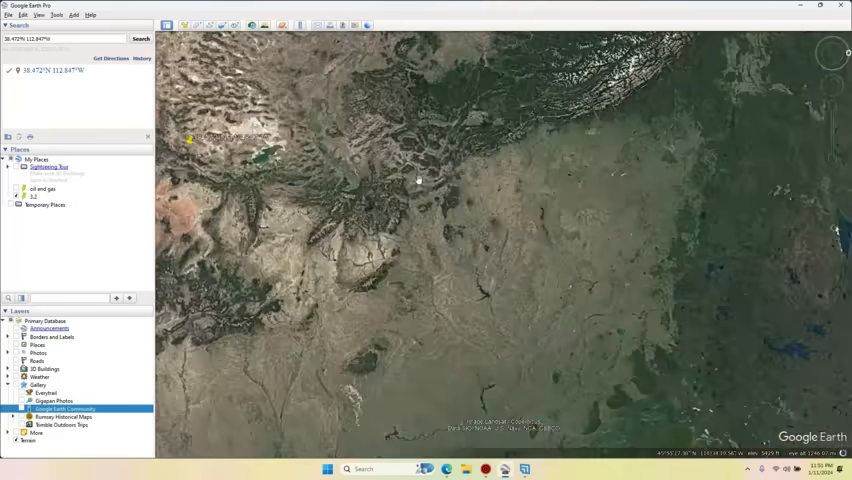
{"action": "scroll", "coordinate": [418, 181], "scroll_direction": "down", "scroll_amount": 5}
{"action": "scroll", "coordinate": [418, 181], "scroll_direction": "down", "scroll_amount": 3}
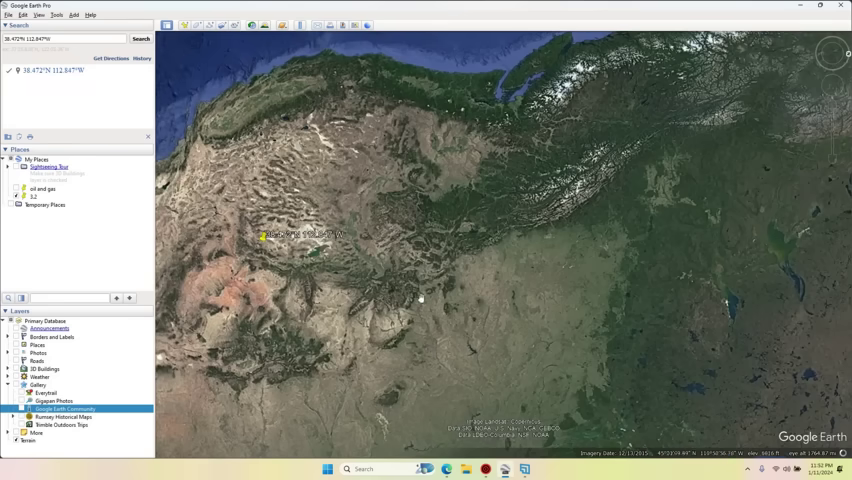
{"action": "scroll", "coordinate": [421, 298], "scroll_direction": "up", "scroll_amount": 3}
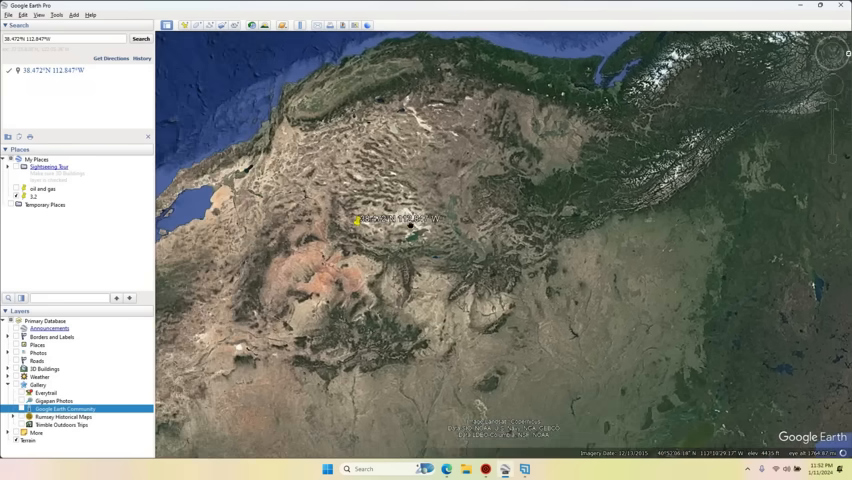
{"action": "left_click_drag", "start_coordinate": [350, 150], "coordinate": [312, 151]}
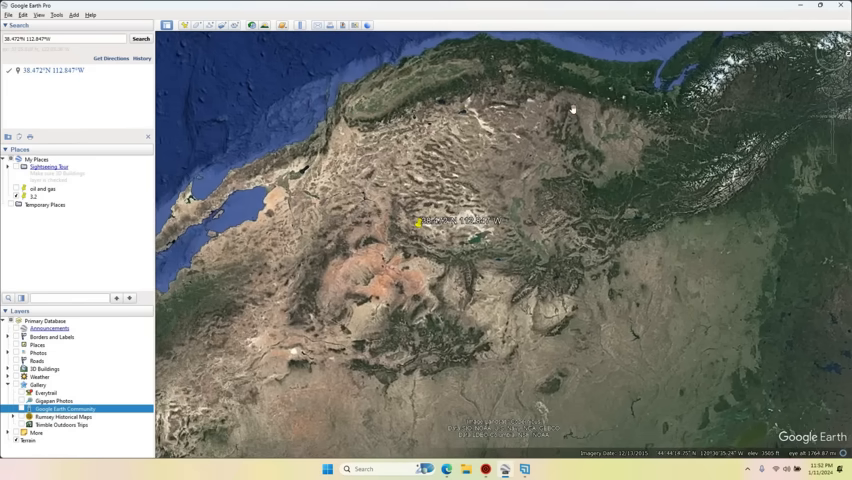
{"action": "scroll", "coordinate": [565, 96], "scroll_direction": "up", "scroll_amount": 5}
{"action": "scroll", "coordinate": [565, 96], "scroll_direction": "up", "scroll_amount": 5}
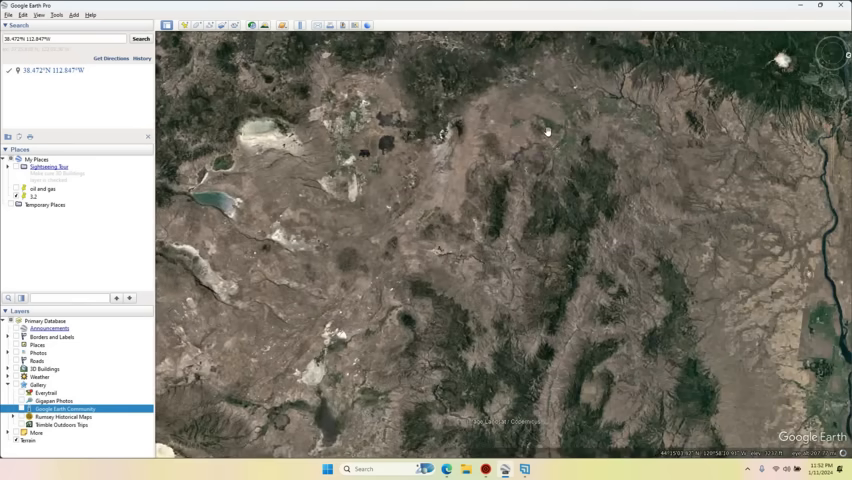
- Turn on the Places layer and pan around the industrial facility and nearby fields
{"action": "left_click_drag", "start_coordinate": [547, 131], "coordinate": [533, 370]}
{"action": "scroll", "coordinate": [568, 197], "scroll_direction": "down", "scroll_amount": 3}
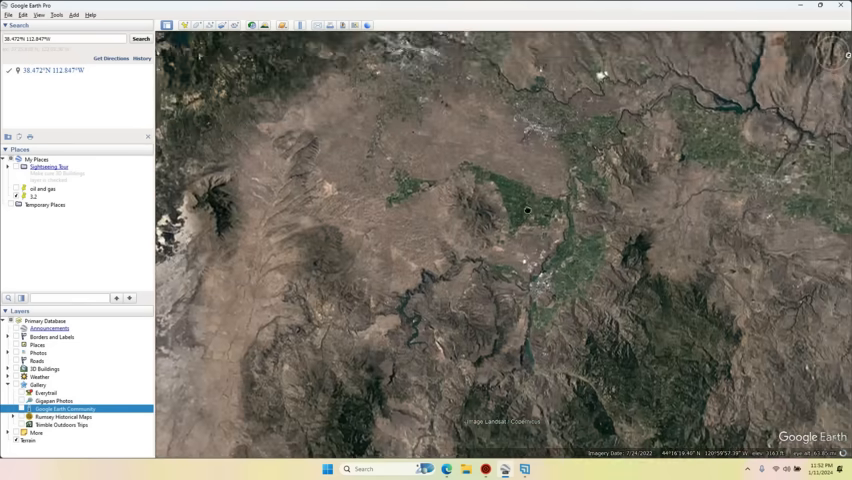
{"action": "scroll", "coordinate": [525, 153], "scroll_direction": "up", "scroll_amount": 3}
{"action": "scroll", "coordinate": [520, 208], "scroll_direction": "up", "scroll_amount": 5}
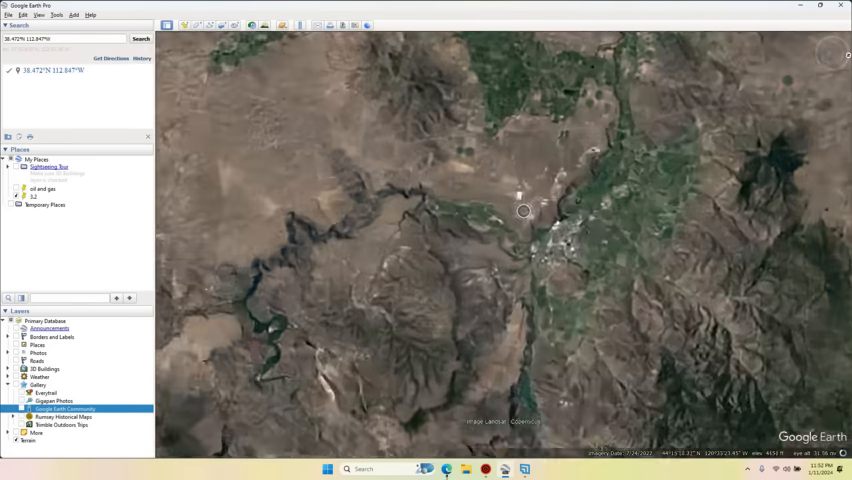
{"action": "scroll", "coordinate": [520, 208], "scroll_direction": "up", "scroll_amount": 5}
{"action": "scroll", "coordinate": [400, 220], "scroll_direction": "up", "scroll_amount": 3}
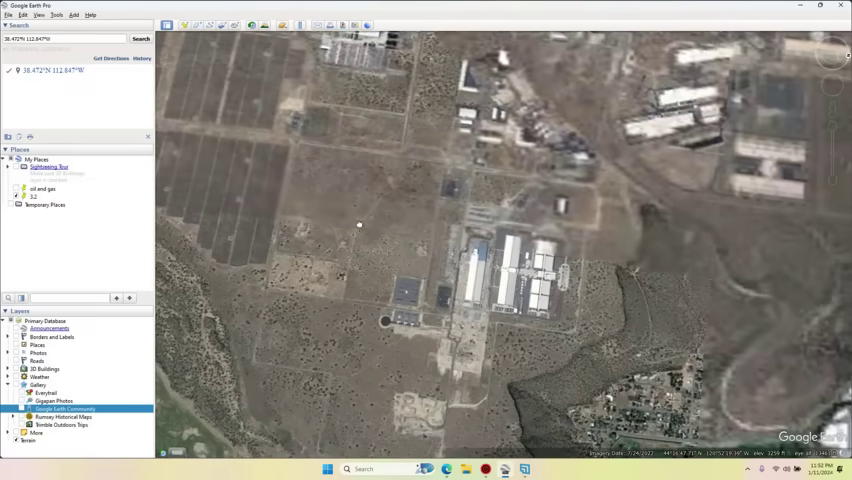
{"action": "left_click", "coordinate": [38, 345]}
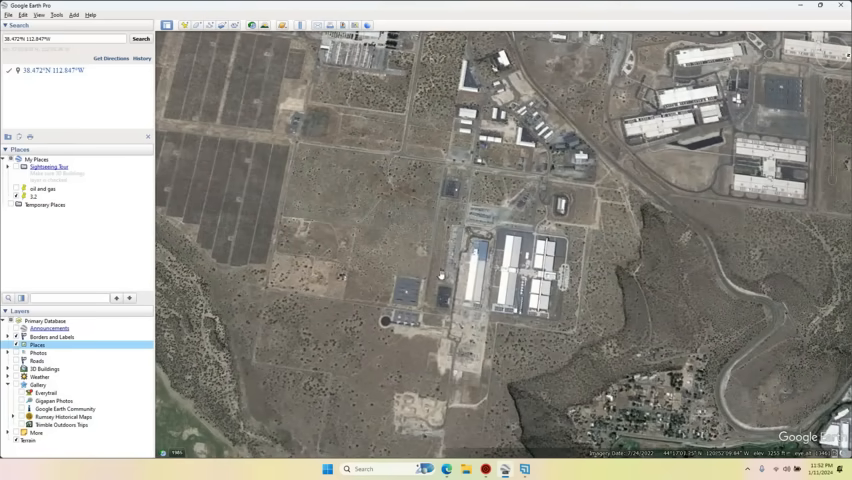
{"action": "left_click_drag", "start_coordinate": [466, 176], "coordinate": [470, 290]}
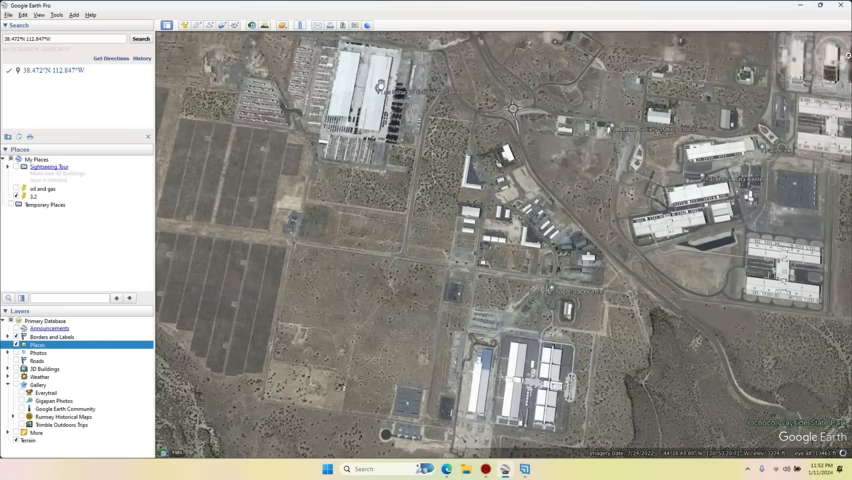
{"action": "left_click_drag", "start_coordinate": [650, 230], "coordinate": [410, 190]}
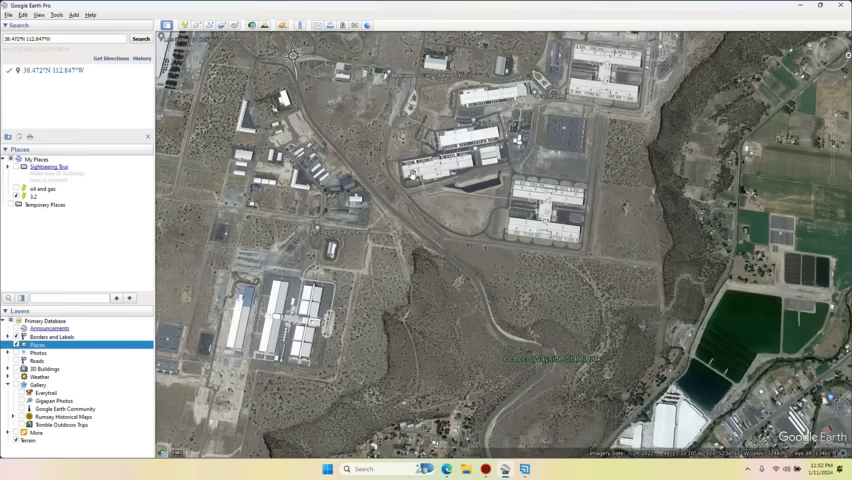
{"action": "scroll", "coordinate": [413, 172], "scroll_direction": "down", "scroll_amount": 5}
{"action": "scroll", "coordinate": [415, 180], "scroll_direction": "down", "scroll_amount": 5}
{"action": "scroll", "coordinate": [417, 186], "scroll_direction": "down", "scroll_amount": 5}
{"action": "scroll", "coordinate": [417, 186], "scroll_direction": "down", "scroll_amount": 5}
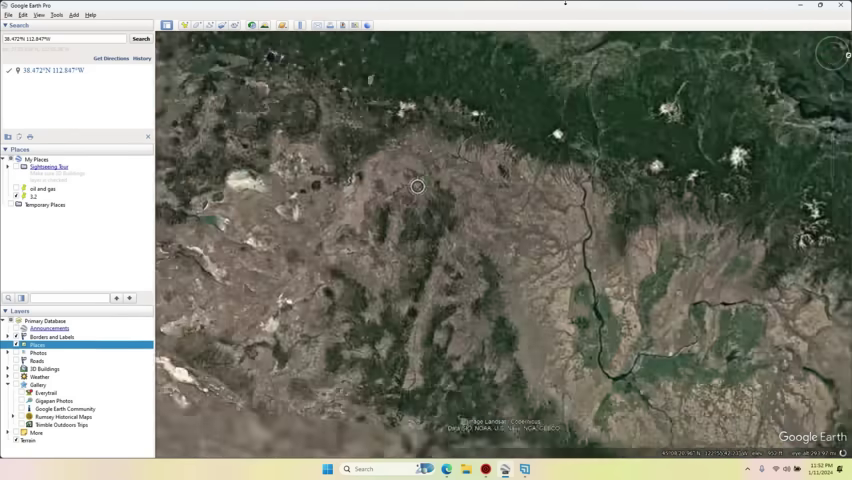
{"action": "scroll", "coordinate": [417, 186], "scroll_direction": "down", "scroll_amount": 5}
{"action": "scroll", "coordinate": [417, 186], "scroll_direction": "down", "scroll_amount": 3}
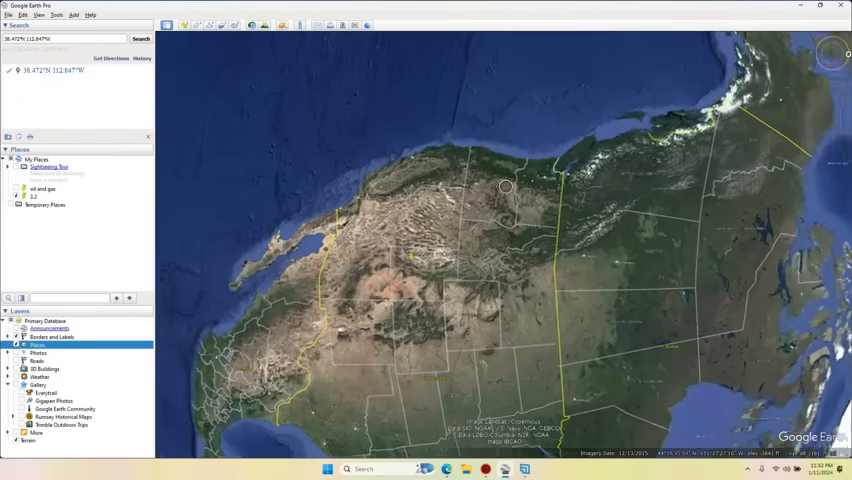
{"action": "scroll", "coordinate": [505, 186], "scroll_direction": "up", "scroll_amount": 5}
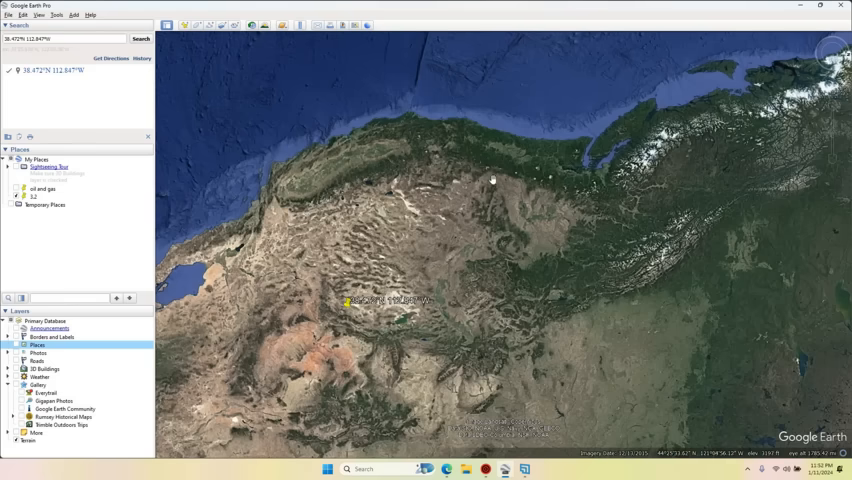
- Recentre the wide continental view around the placemark
{"action": "left_click_drag", "start_coordinate": [490, 180], "coordinate": [360, 217]}
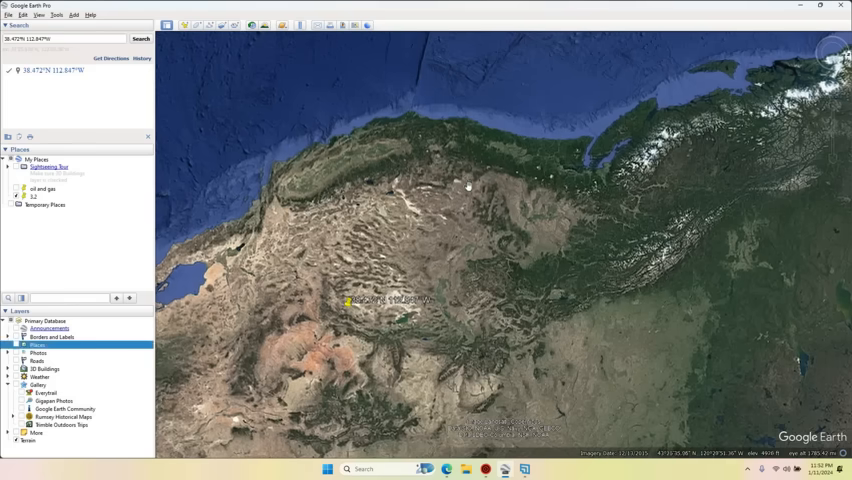
{"action": "scroll", "coordinate": [367, 250], "scroll_direction": "down", "scroll_amount": 8}
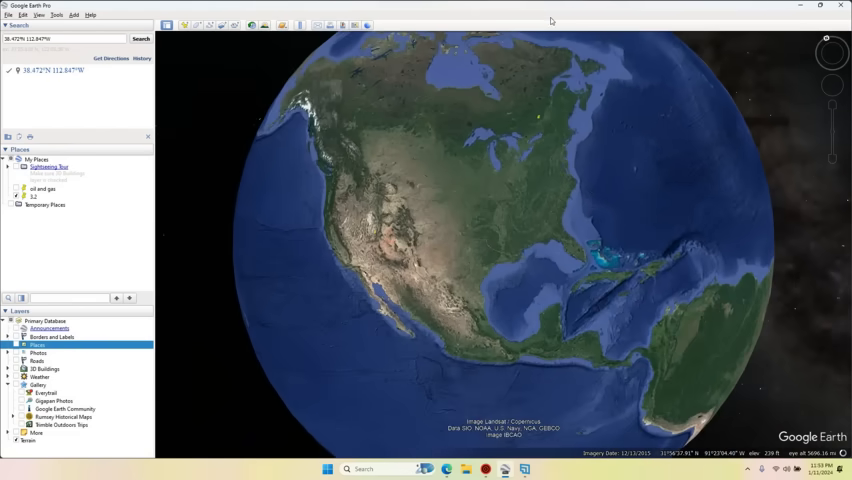
- Switch from Google Earth back to the Earthquake 3D quake map
{"action": "left_click", "coordinate": [485, 469]}
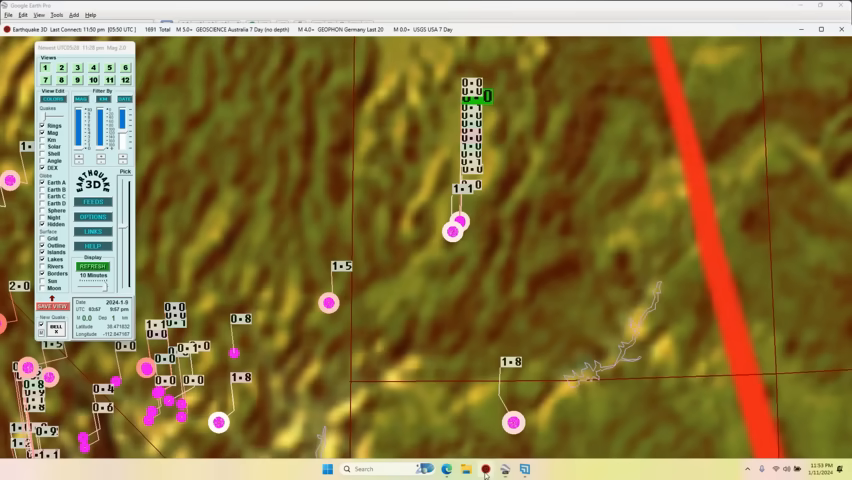
{"action": "scroll", "coordinate": [493, 289], "scroll_direction": "down", "scroll_amount": 5}
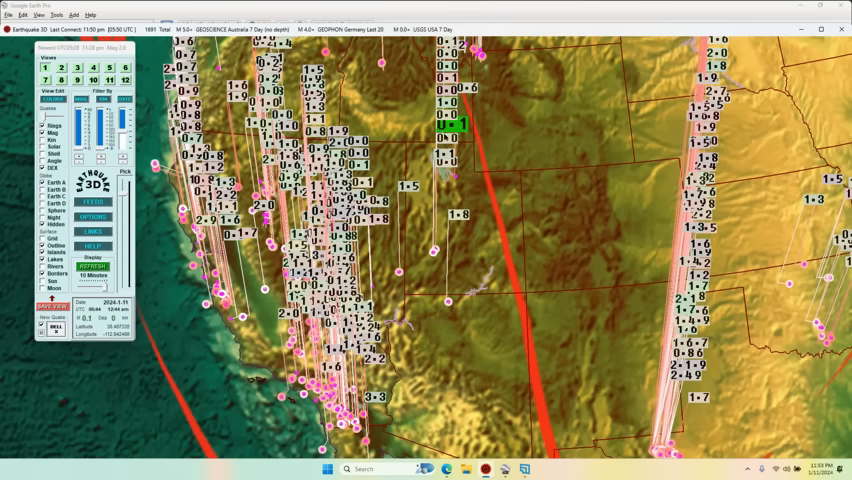
{"action": "scroll", "coordinate": [459, 276], "scroll_direction": "down", "scroll_amount": 8}
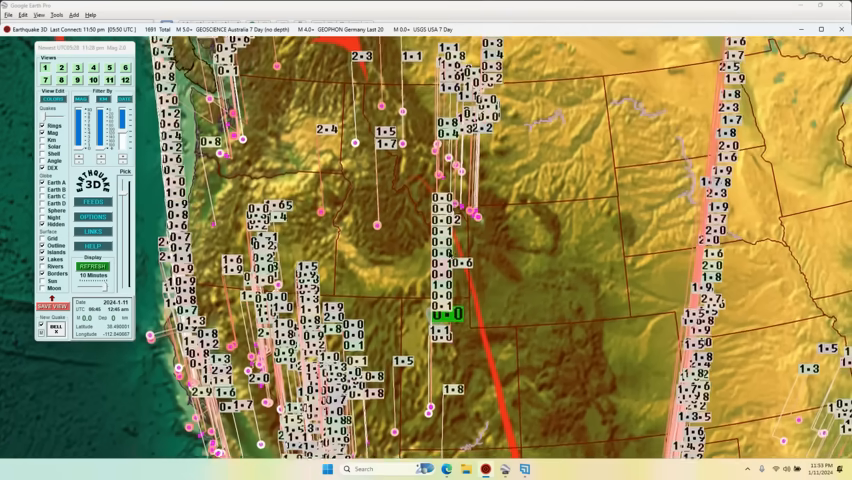
{"action": "scroll", "coordinate": [459, 276], "scroll_direction": "up", "scroll_amount": 8}
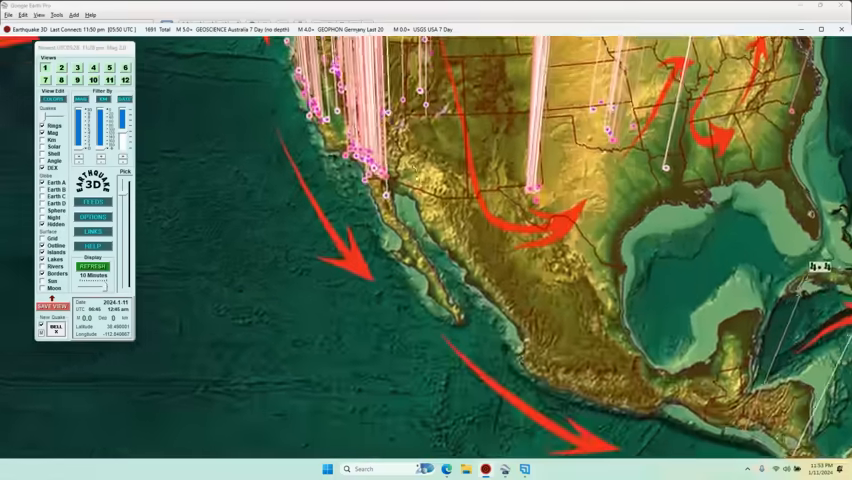
{"action": "scroll", "coordinate": [450, 240], "scroll_direction": "up", "scroll_amount": 6}
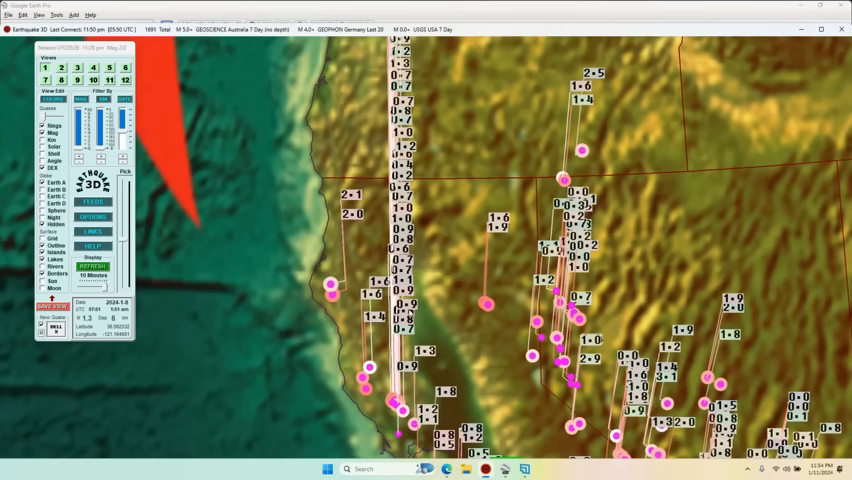
{"action": "scroll", "coordinate": [468, 282], "scroll_direction": "up", "scroll_amount": 4}
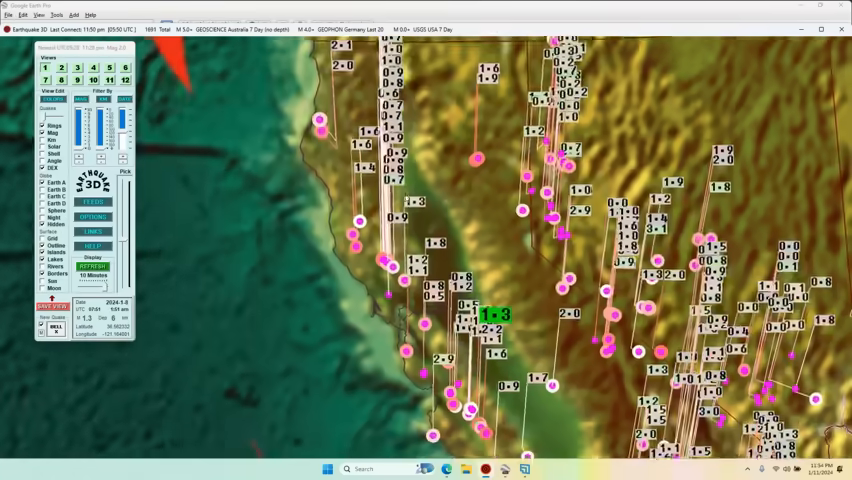
- Pan around the northern California quake cluster toward the coast
{"action": "left_click_drag", "start_coordinate": [468, 282], "coordinate": [440, 347]}
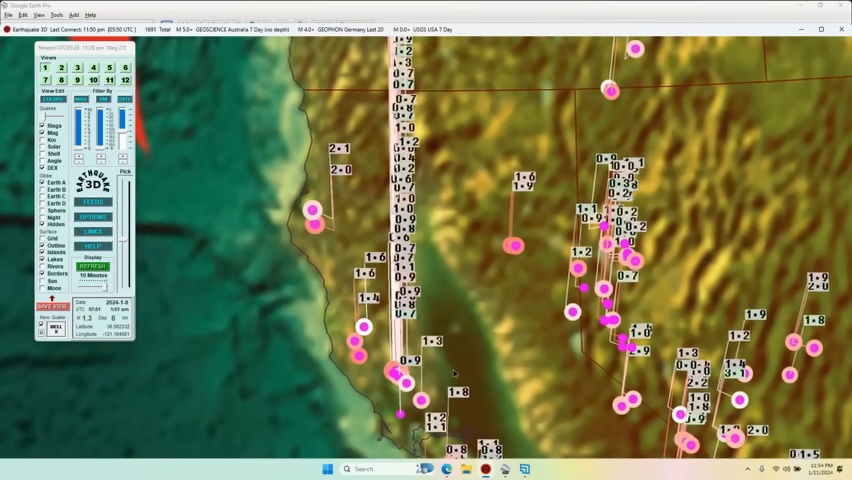
{"action": "scroll", "coordinate": [440, 347], "scroll_direction": "up", "scroll_amount": 5}
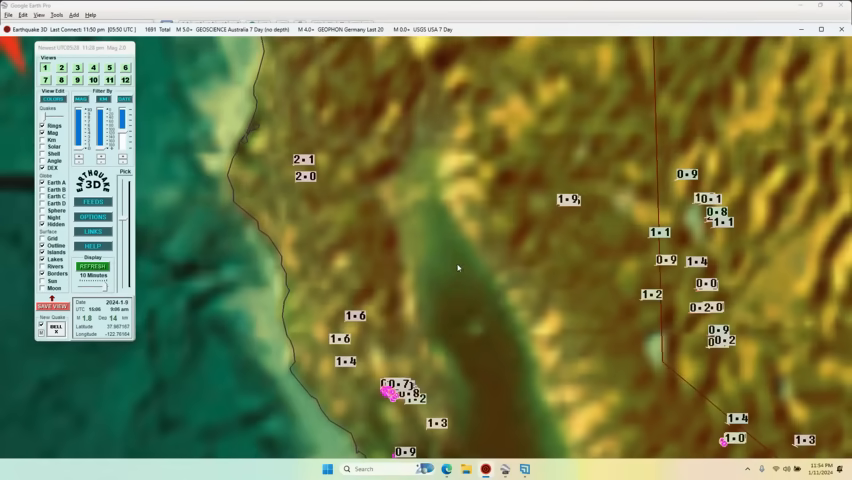
{"action": "mouse_move", "coordinate": [466, 183]}
{"action": "left_mouse_down"}
{"action": "mouse_move", "coordinate": [471, 88]}
{"action": "mouse_move", "coordinate": [318, 220]}
{"action": "left_mouse_up"}
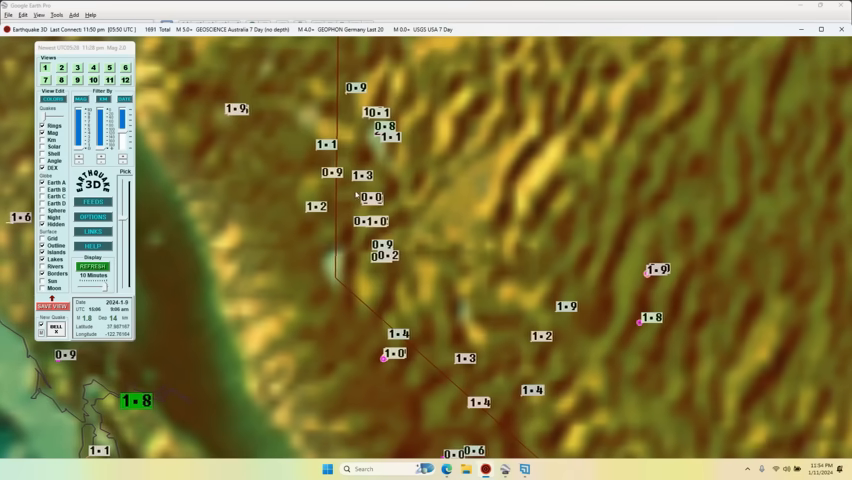
{"action": "left_click_drag", "start_coordinate": [308, 196], "coordinate": [428, 237]}
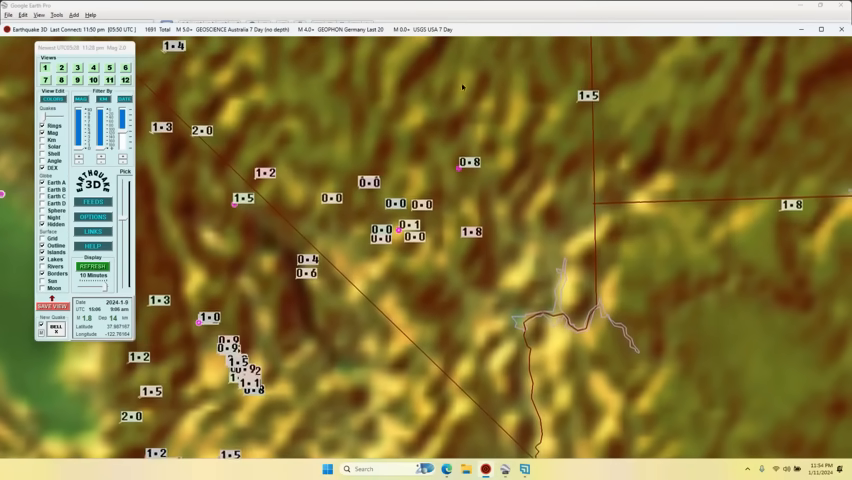
{"action": "left_click_drag", "start_coordinate": [462, 88], "coordinate": [590, 85]}
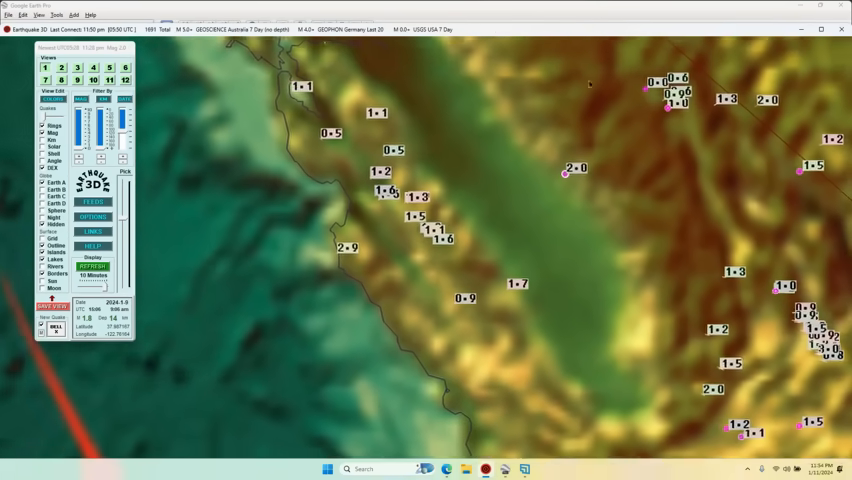
{"action": "scroll", "coordinate": [482, 266], "scroll_direction": "down", "scroll_amount": 4}
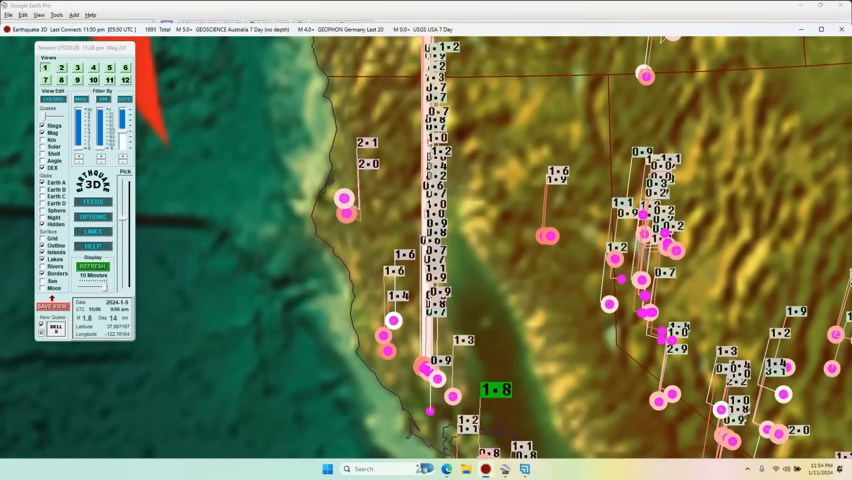
- Open the USGS event page for the quake near The Geysers
{"action": "left_click", "coordinate": [440, 120]}
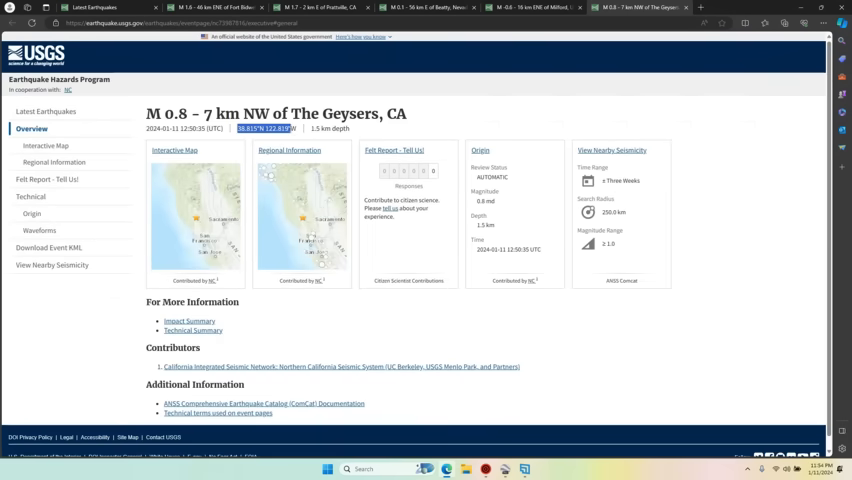
- Copy the coordinates 38.815°N 122.819°W and close two older earthquake event pages
{"action": "right_click", "coordinate": [290, 133]}
{"action": "left_click", "coordinate": [313, 139]}
{"action": "left_click", "coordinate": [263, 8]}
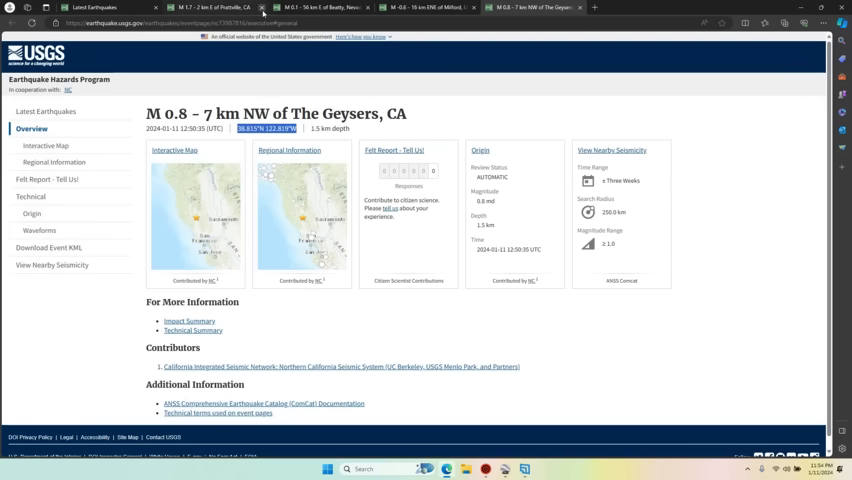
{"action": "left_click", "coordinate": [263, 8]}
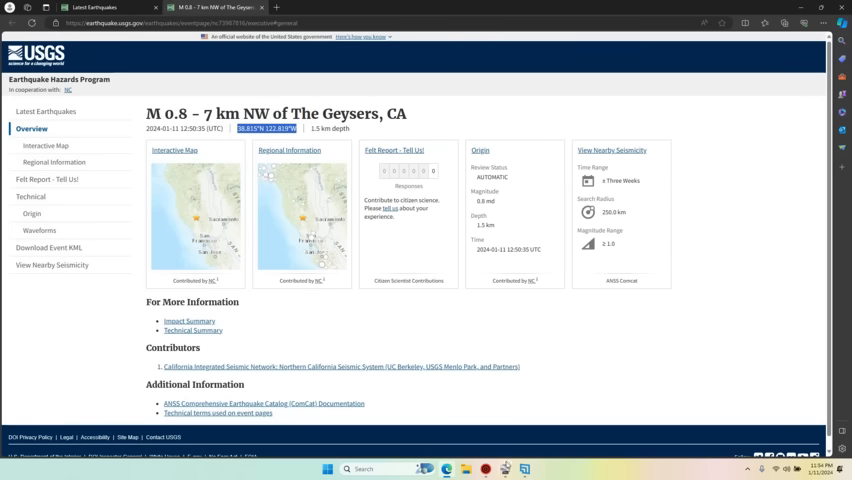
- Paste 38.815°N 122.819°W into the Google Earth search and fly to the location
{"action": "left_click", "coordinate": [506, 469]}
{"action": "triple_click", "coordinate": [40, 38]}
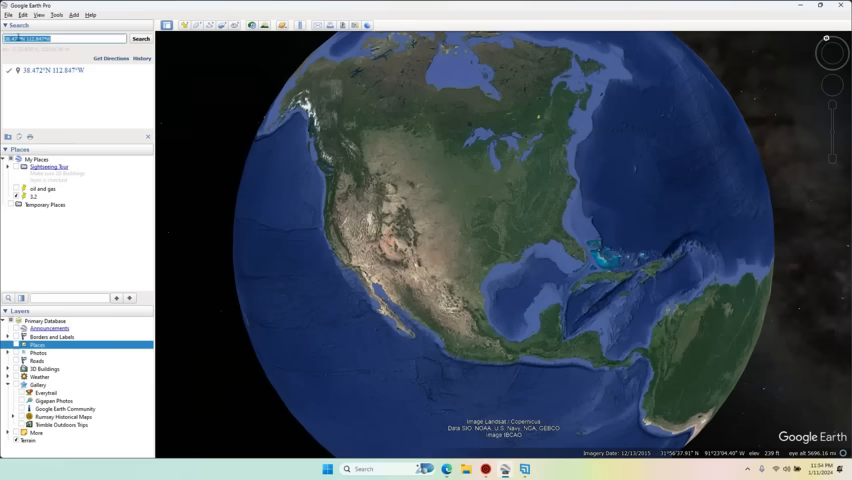
{"action": "right_click", "coordinate": [13, 37]}
{"action": "left_click", "coordinate": [22, 55]}
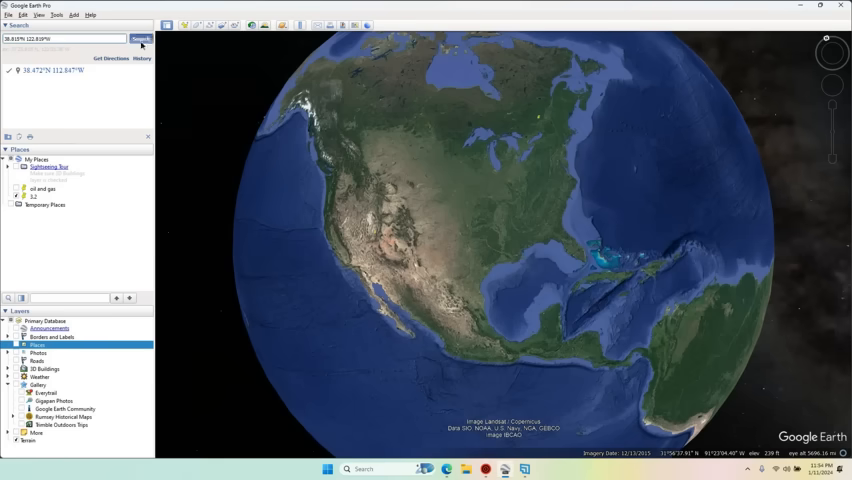
{"action": "left_click", "coordinate": [141, 39]}
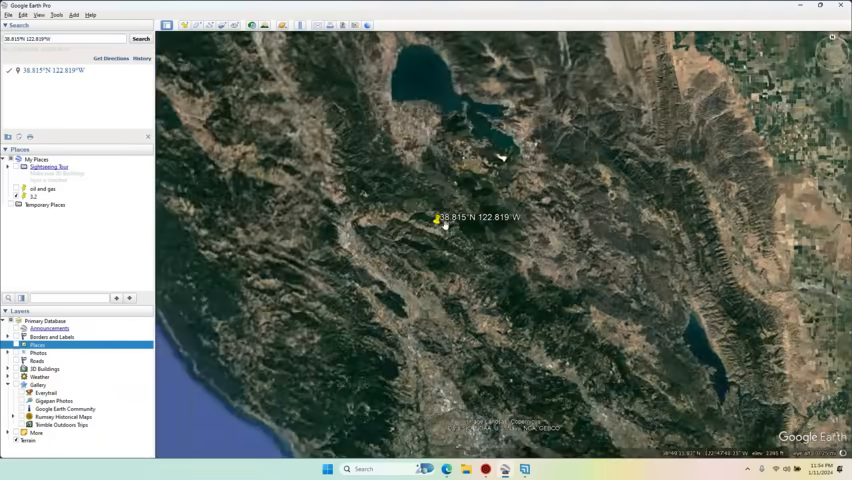
{"action": "scroll", "coordinate": [452, 230], "scroll_direction": "up", "scroll_amount": 5}
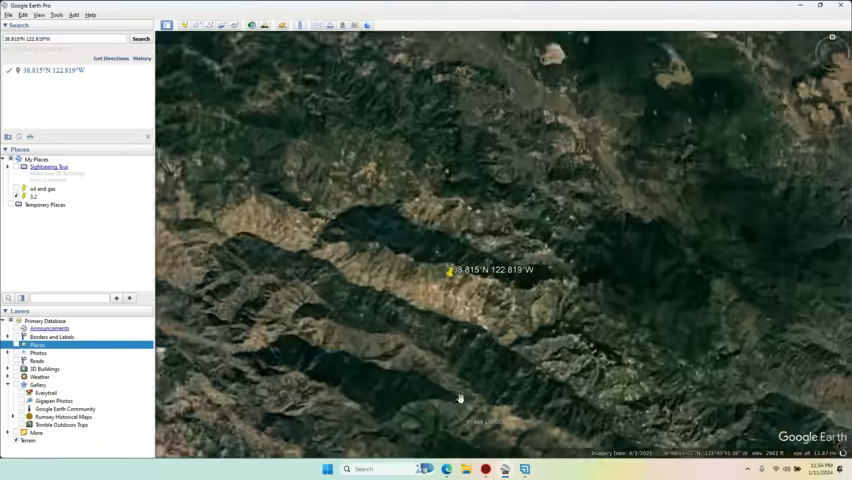
{"action": "scroll", "coordinate": [403, 205], "scroll_direction": "up", "scroll_amount": 4}
{"action": "scroll", "coordinate": [403, 205], "scroll_direction": "up", "scroll_amount": 4}
{"action": "scroll", "coordinate": [403, 205], "scroll_direction": "up", "scroll_amount": 3}
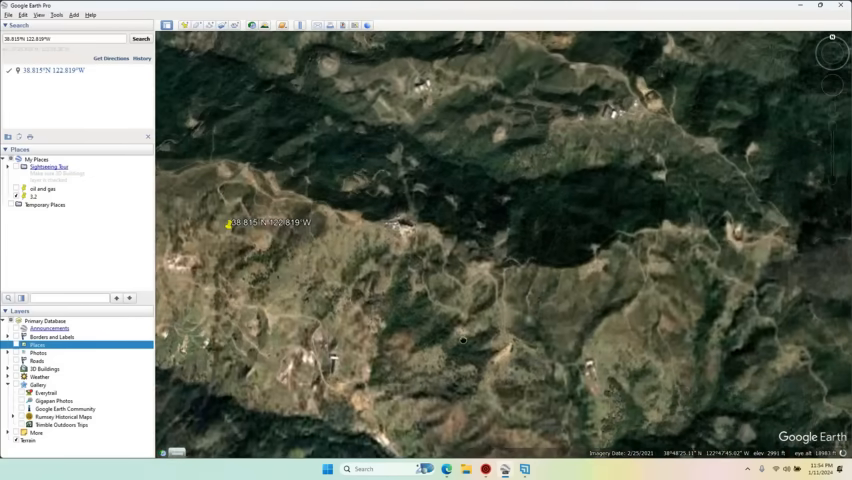
{"action": "scroll", "coordinate": [403, 230], "scroll_direction": "up", "scroll_amount": 4}
{"action": "scroll", "coordinate": [403, 230], "scroll_direction": "up", "scroll_amount": 3}
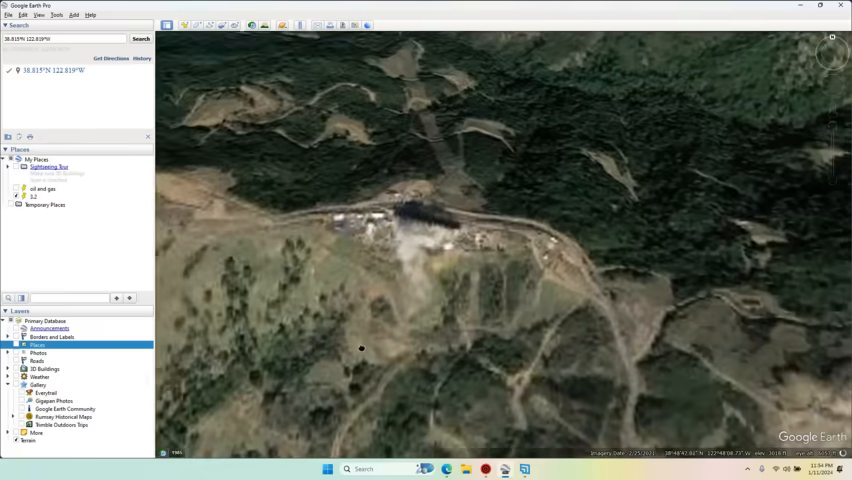
{"action": "scroll", "coordinate": [420, 245], "scroll_direction": "up", "scroll_amount": 3}
{"action": "scroll", "coordinate": [425, 249], "scroll_direction": "up", "scroll_amount": 2}
- Centre on the steaming hillside facility and pan toward the nearby fenced well pad
{"action": "left_click_drag", "start_coordinate": [425, 249], "coordinate": [524, 227]}
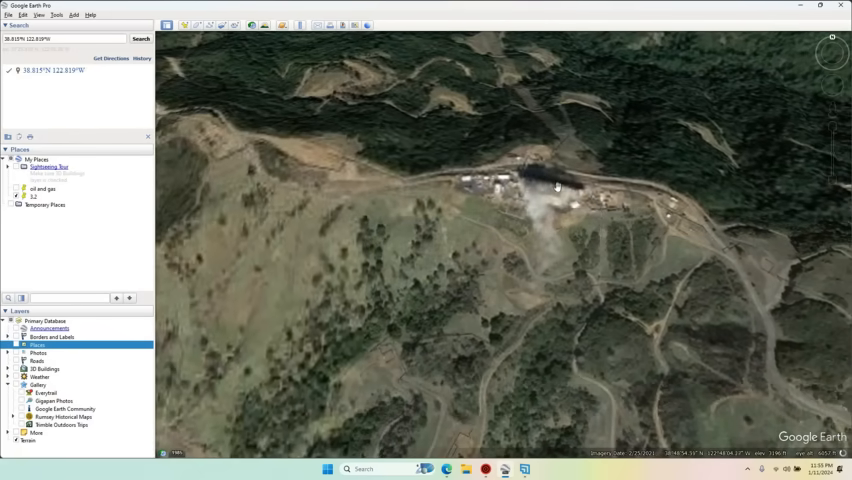
{"action": "scroll", "coordinate": [556, 183], "scroll_direction": "up", "scroll_amount": 3}
{"action": "scroll", "coordinate": [556, 183], "scroll_direction": "up", "scroll_amount": 4}
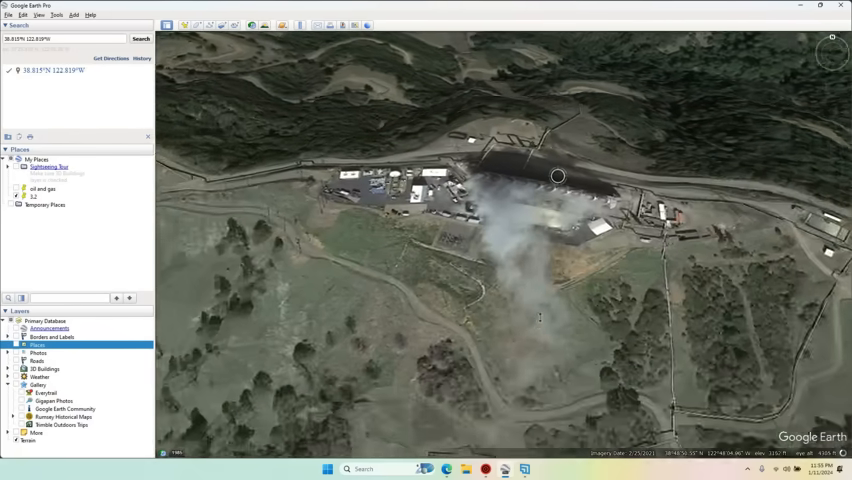
{"action": "scroll", "coordinate": [557, 176], "scroll_direction": "up", "scroll_amount": 3}
{"action": "left_click_drag", "start_coordinate": [557, 176], "coordinate": [420, 120]}
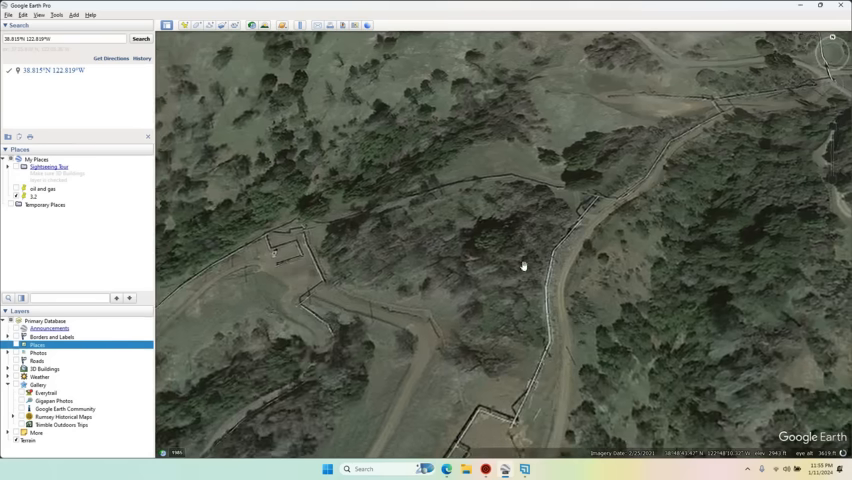
{"action": "left_click_drag", "start_coordinate": [522, 267], "coordinate": [673, 148]}
{"action": "scroll", "coordinate": [666, 258], "scroll_direction": "up", "scroll_amount": 4}
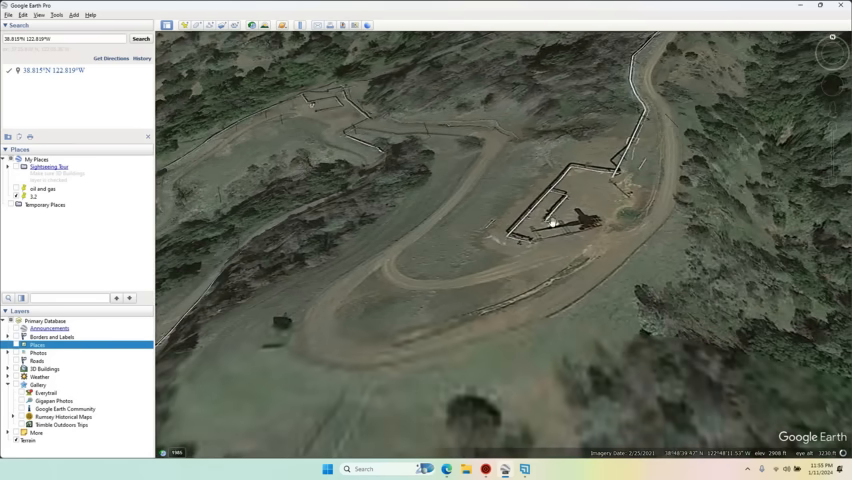
{"action": "scroll", "coordinate": [553, 228], "scroll_direction": "down", "scroll_amount": 8}
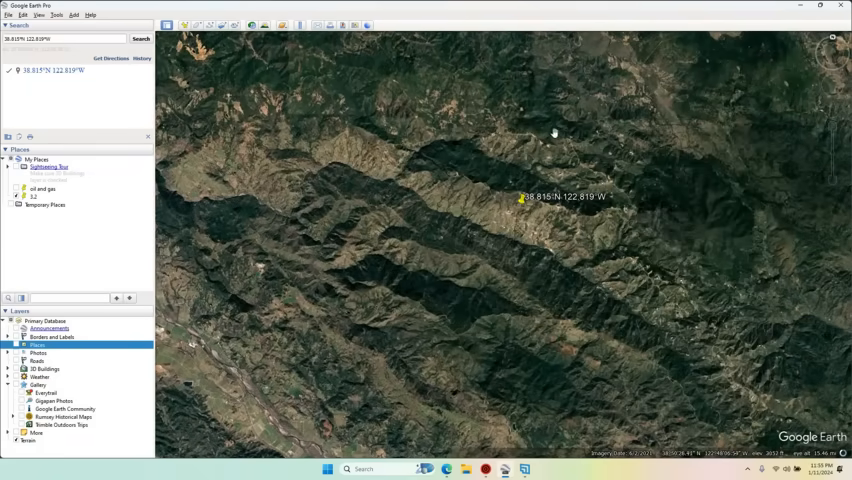
- Pull back northeast of the placemark until the lake to its north comes into view
{"action": "left_click_drag", "start_coordinate": [553, 133], "coordinate": [532, 228]}
{"action": "scroll", "coordinate": [534, 228], "scroll_direction": "down", "scroll_amount": 3}
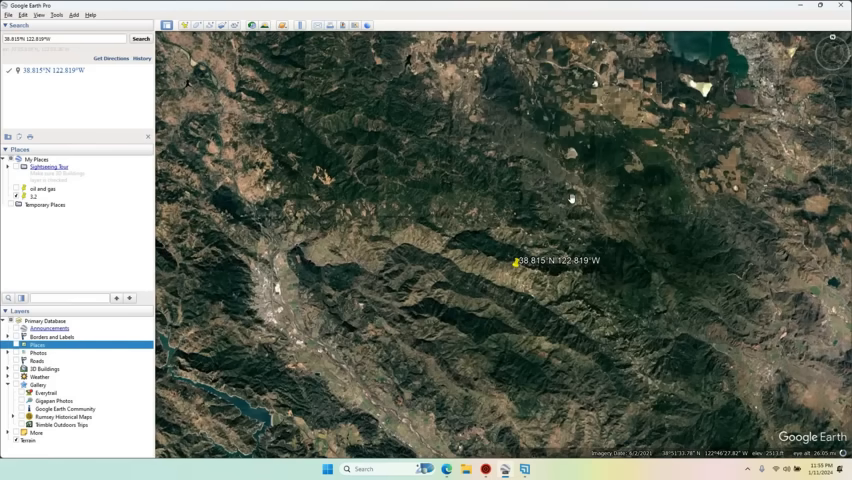
{"action": "scroll", "coordinate": [571, 199], "scroll_direction": "down", "scroll_amount": 2}
{"action": "scroll", "coordinate": [571, 199], "scroll_direction": "down", "scroll_amount": 2}
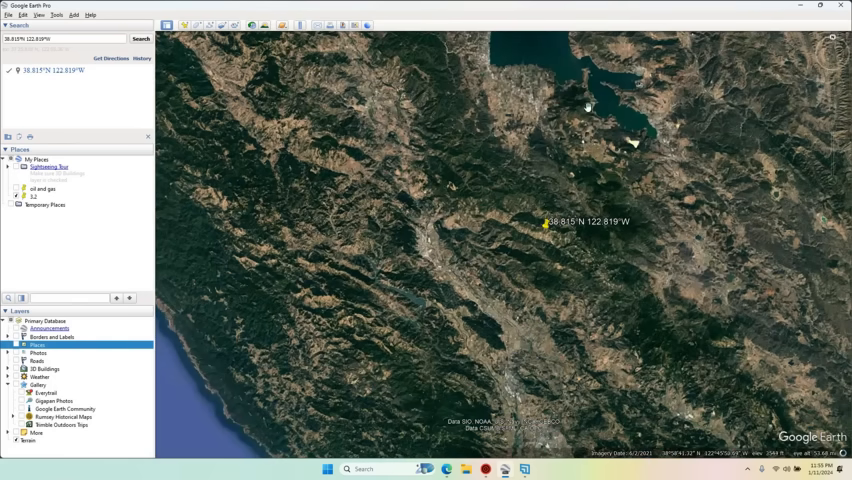
{"action": "left_click_drag", "start_coordinate": [537, 213], "coordinate": [467, 280]}
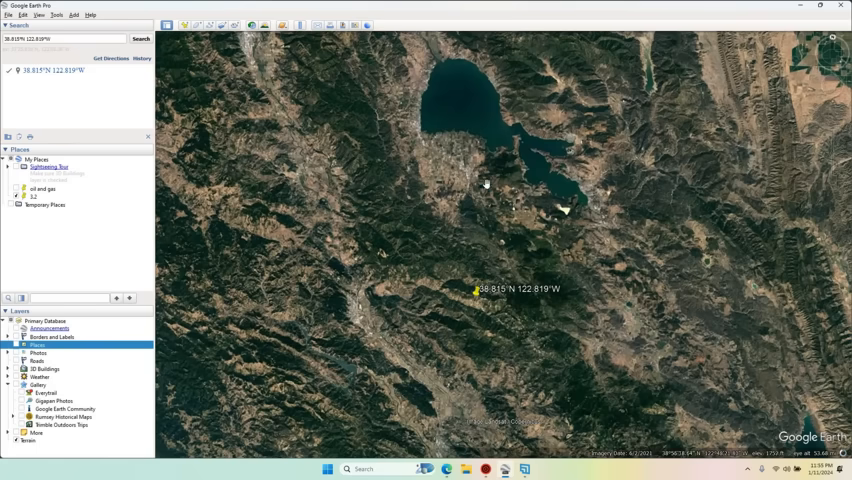
{"action": "scroll", "coordinate": [565, 210], "scroll_direction": "up", "scroll_amount": 5}
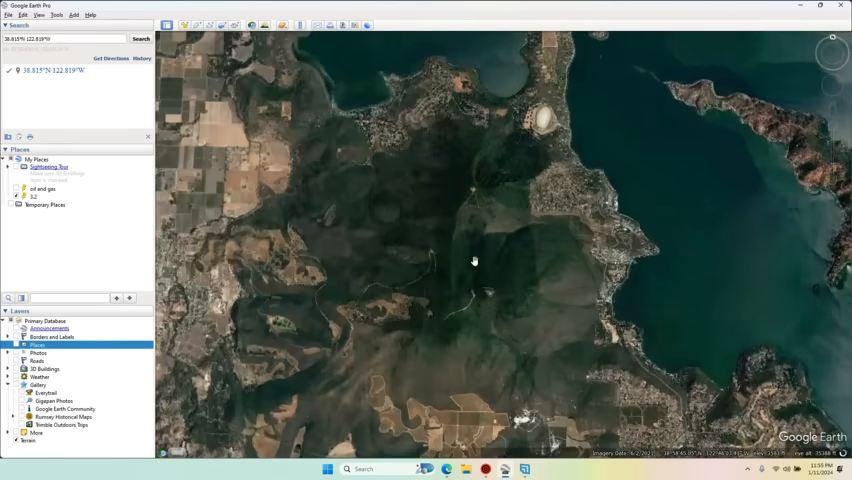
{"action": "scroll", "coordinate": [481, 242], "scroll_direction": "down", "scroll_amount": 8}
{"action": "scroll", "coordinate": [481, 242], "scroll_direction": "down", "scroll_amount": 5}
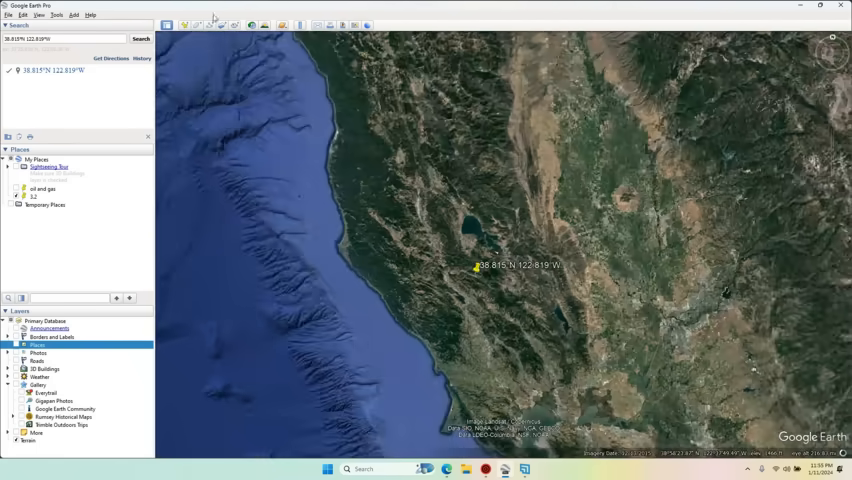
- Switch windows to the Earthquake 3D map of recent California coast quakes
{"action": "key", "text": "alt+Tab"}
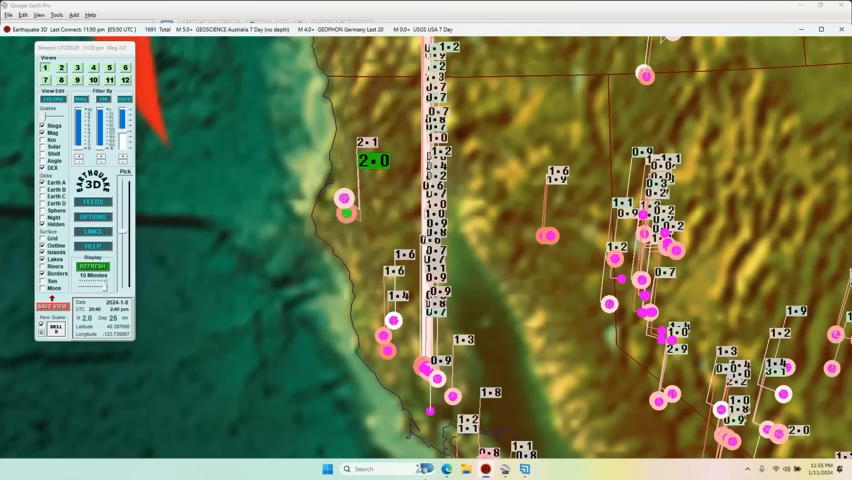
- Bring the browser forward and show the USGS Latest Earthquakes map page
{"action": "left_click", "coordinate": [428, 468]}
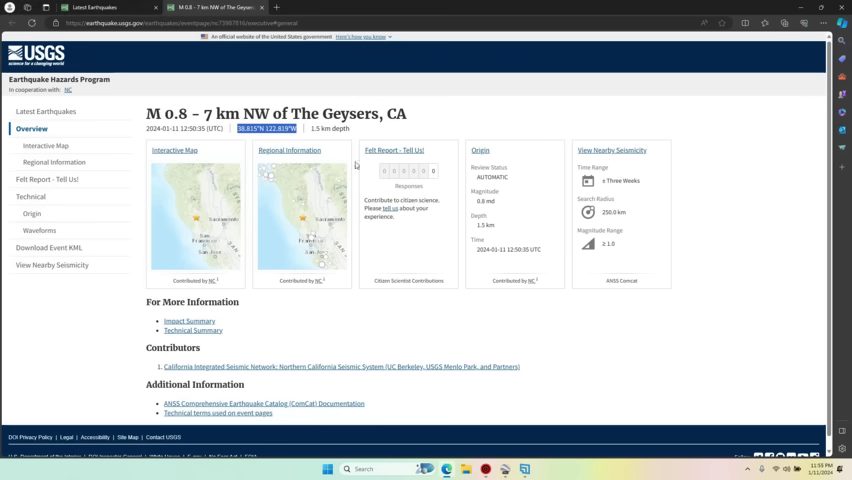
{"action": "left_click", "coordinate": [90, 7]}
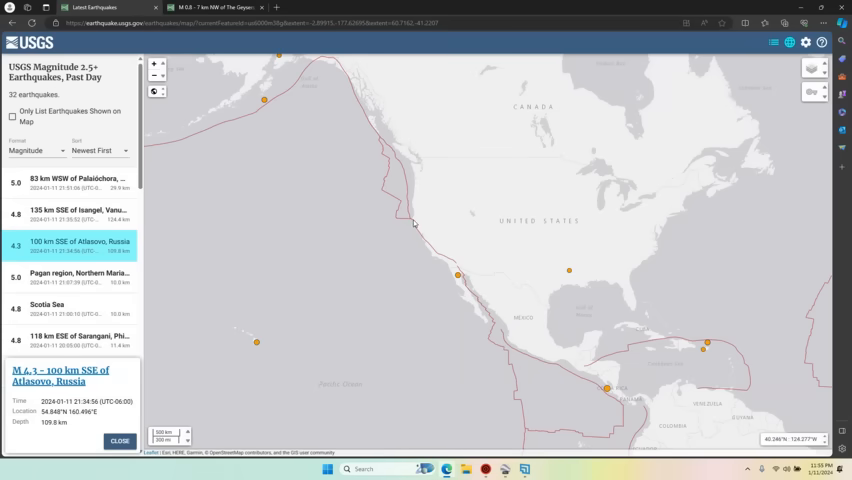
{"action": "scroll", "coordinate": [414, 223], "scroll_direction": "up", "scroll_amount": 1}
{"action": "scroll", "coordinate": [414, 223], "scroll_direction": "up", "scroll_amount": 1}
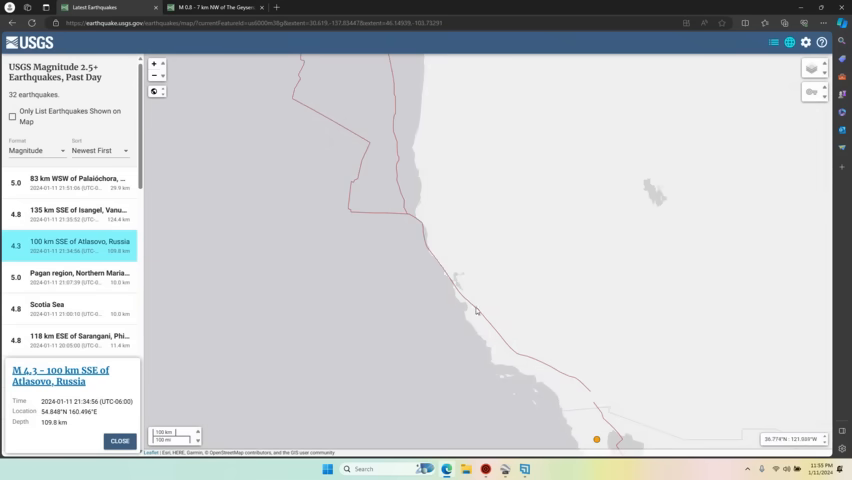
- Return to Earthquake 3D, pan south to the Bay Area and pick the magnitude 1.8 quake
{"action": "left_click", "coordinate": [485, 469]}
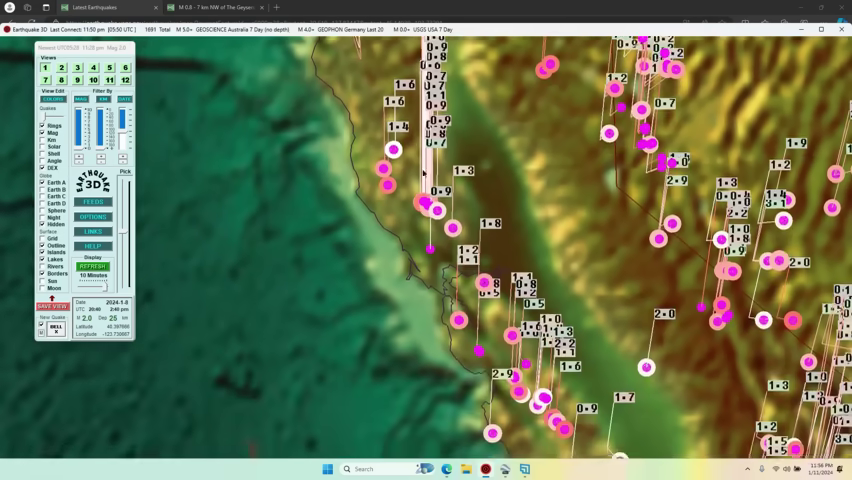
{"action": "left_click_drag", "start_coordinate": [408, 150], "coordinate": [408, 133]}
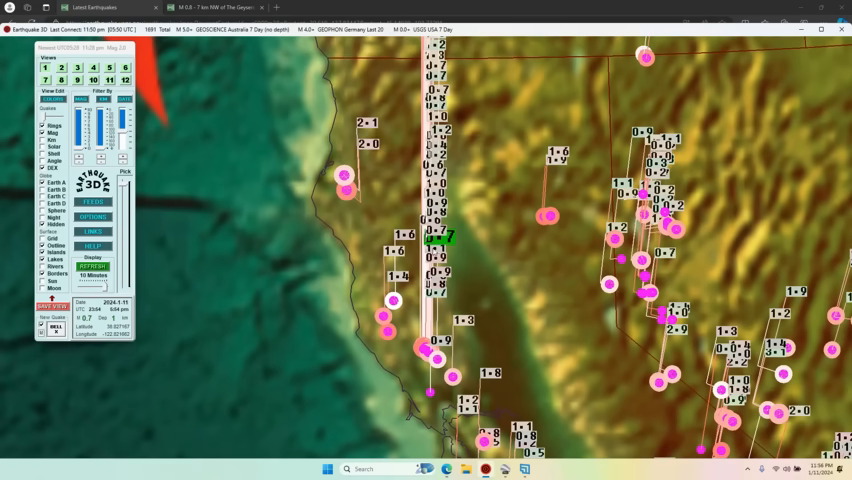
{"action": "left_click_drag", "start_coordinate": [408, 355], "coordinate": [408, 182]}
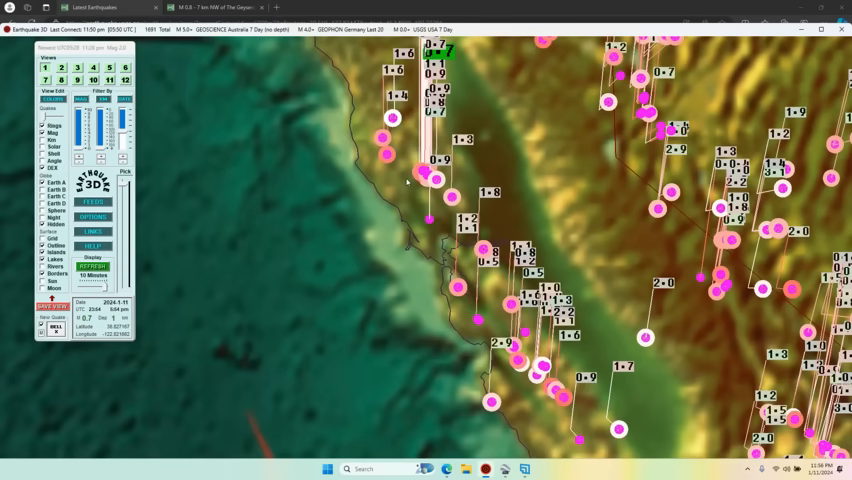
{"action": "scroll", "coordinate": [408, 182], "scroll_direction": "down", "scroll_amount": 3}
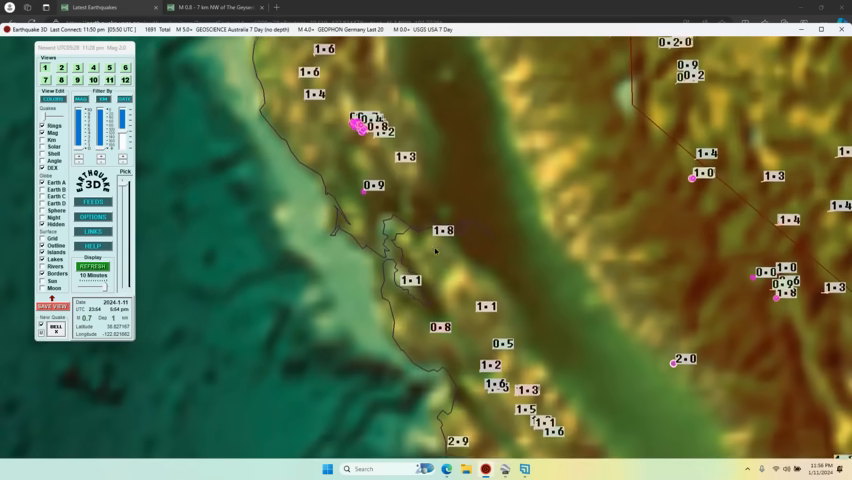
{"action": "scroll", "coordinate": [437, 258], "scroll_direction": "up", "scroll_amount": 2}
{"action": "scroll", "coordinate": [437, 258], "scroll_direction": "up", "scroll_amount": 4}
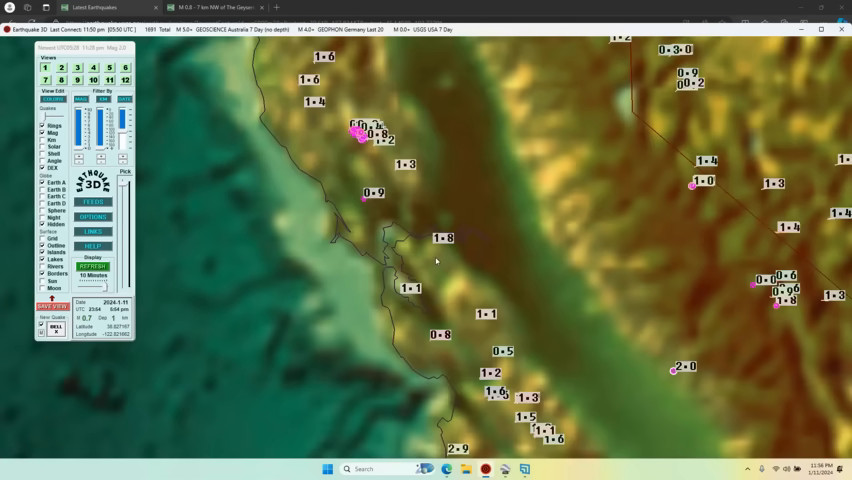
{"action": "scroll", "coordinate": [437, 258], "scroll_direction": "down", "scroll_amount": 4}
{"action": "scroll", "coordinate": [437, 258], "scroll_direction": "up", "scroll_amount": 2}
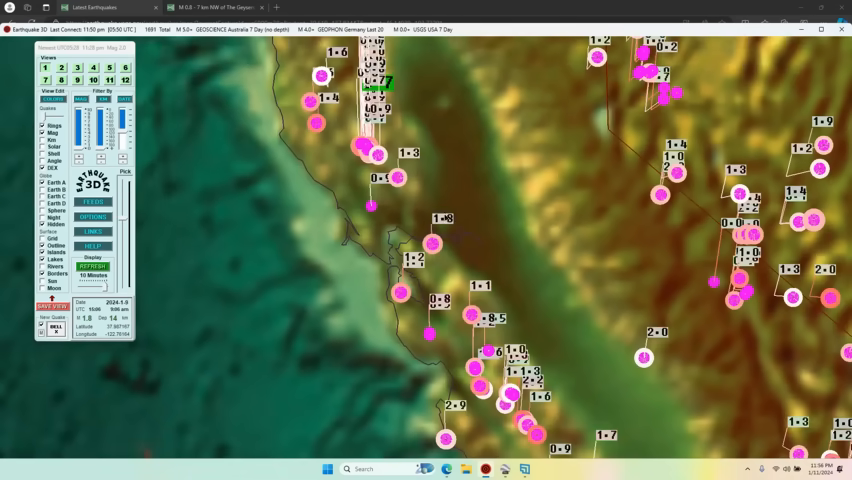
{"action": "left_click", "coordinate": [447, 222]}
- Open the M 1.8 Pacheco event page, copy 37.987°N 122.076°W and return to Google Earth
{"action": "double_click", "coordinate": [447, 216]}
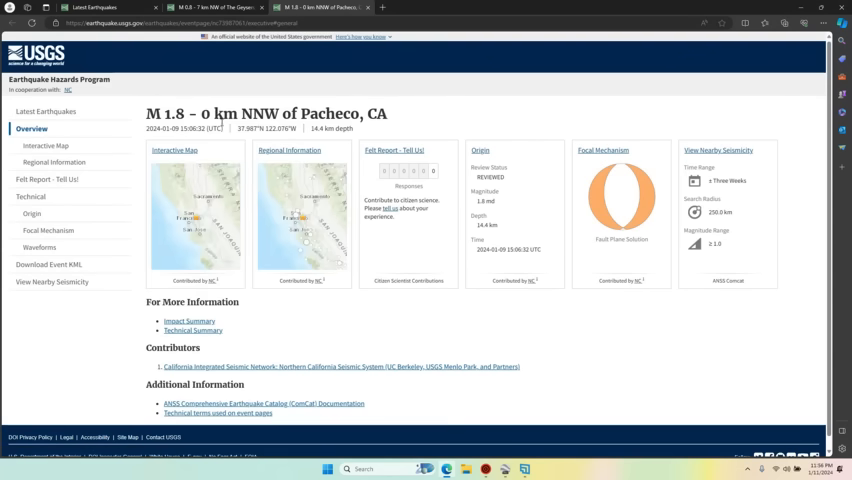
{"action": "left_click_drag", "start_coordinate": [238, 128], "coordinate": [296, 128]}
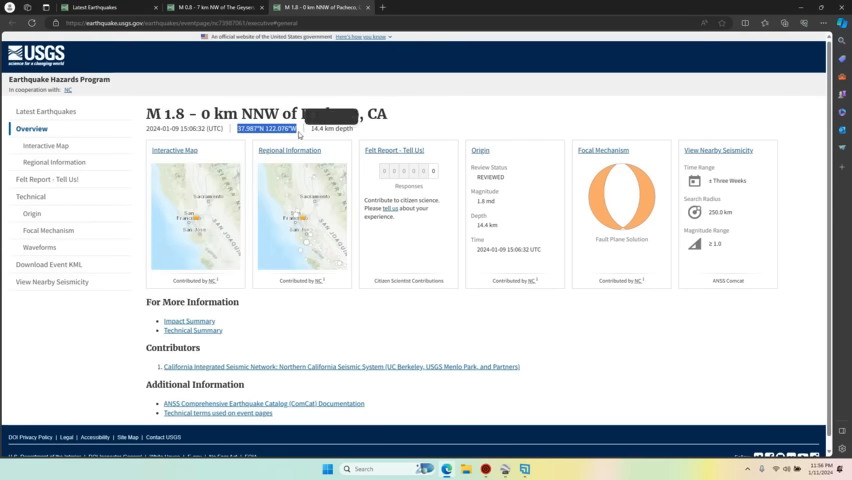
{"action": "right_click", "coordinate": [292, 131]}
{"action": "left_click", "coordinate": [318, 137]}
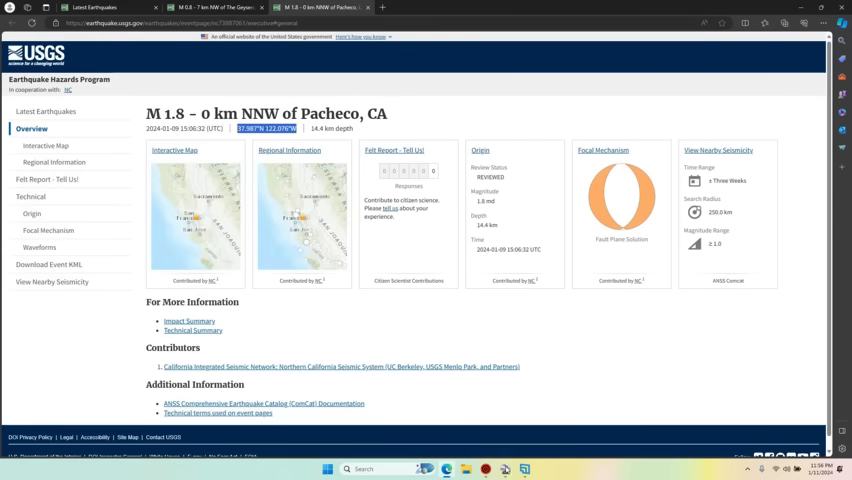
{"action": "left_click", "coordinate": [505, 468]}
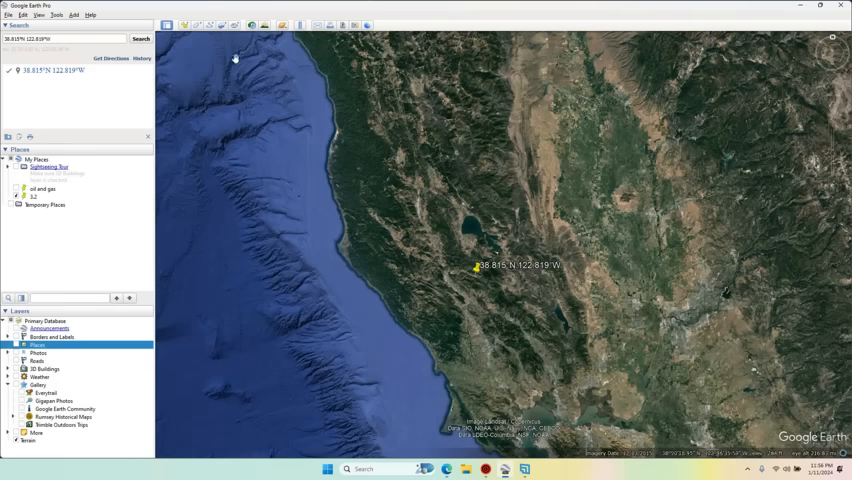
- Paste 37.987°N 122.076°W into the search, fly there and centre the placemark
{"action": "right_click", "coordinate": [30, 38]}
{"action": "left_click", "coordinate": [44, 84]}
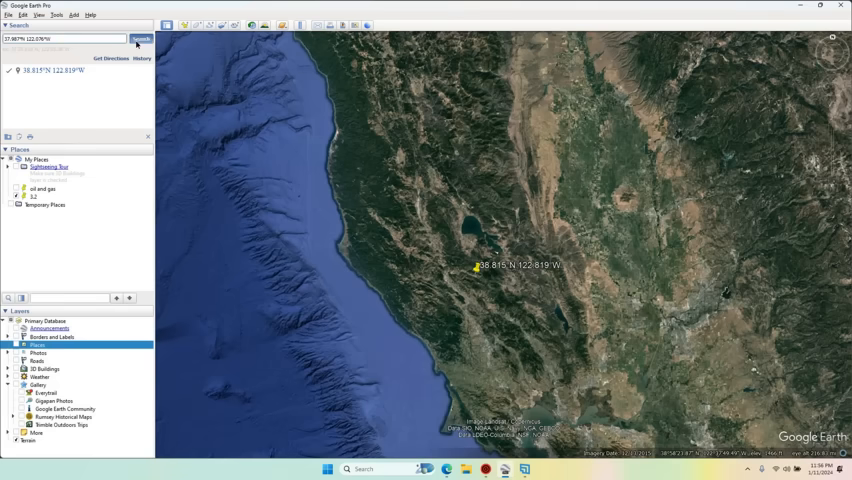
{"action": "left_click", "coordinate": [140, 39]}
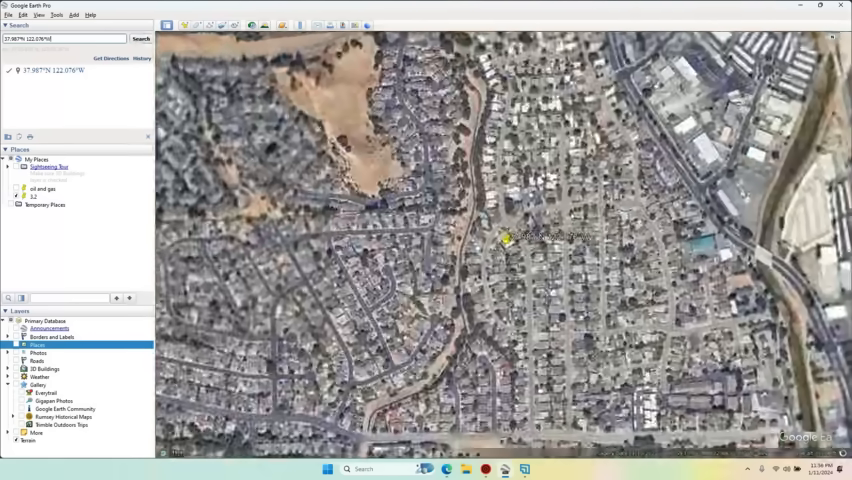
{"action": "scroll", "coordinate": [507, 240], "scroll_direction": "down", "scroll_amount": 5}
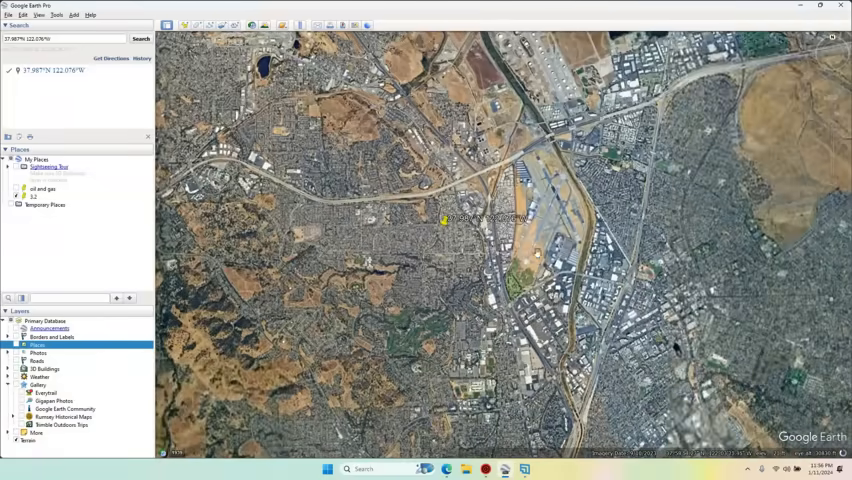
{"action": "scroll", "coordinate": [545, 230], "scroll_direction": "up", "scroll_amount": 3}
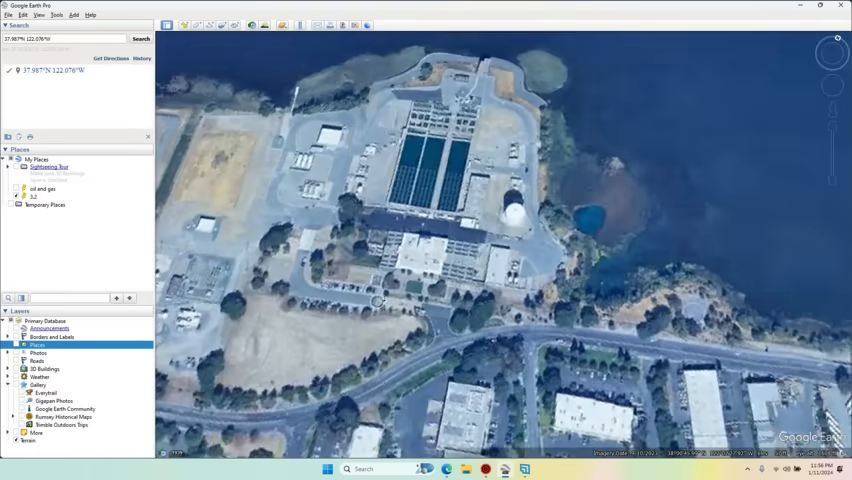
{"action": "scroll", "coordinate": [500, 240], "scroll_direction": "down", "scroll_amount": 5}
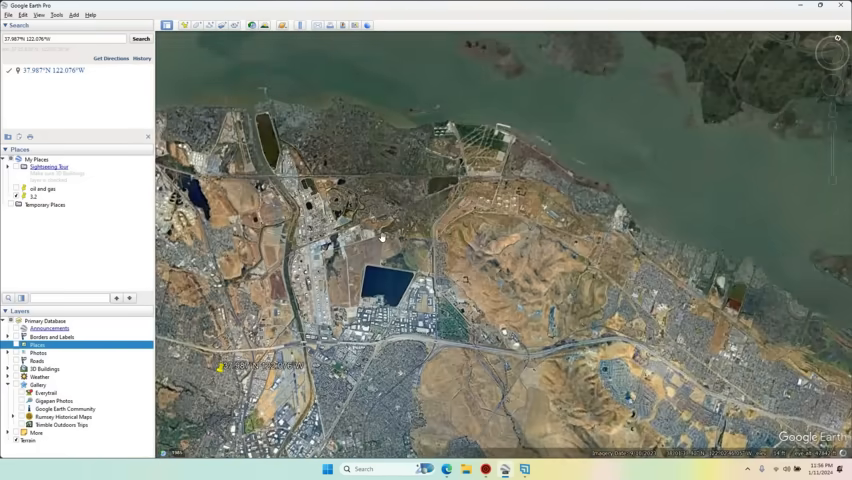
{"action": "left_click_drag", "start_coordinate": [382, 238], "coordinate": [495, 121]}
{"action": "scroll", "coordinate": [471, 61], "scroll_direction": "down", "scroll_amount": 5}
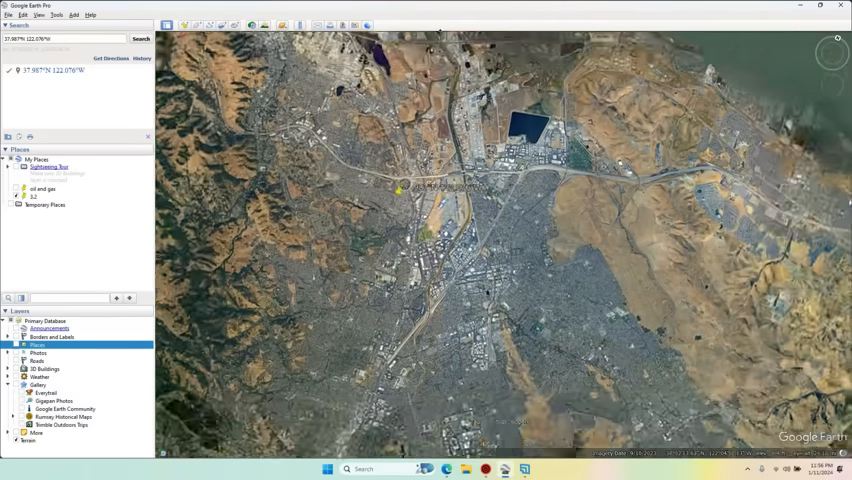
{"action": "scroll", "coordinate": [430, 200], "scroll_direction": "up", "scroll_amount": 5}
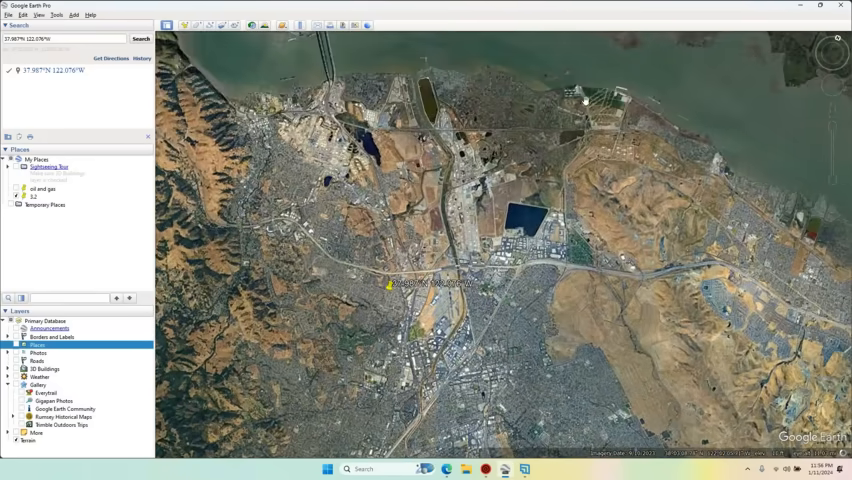
{"action": "scroll", "coordinate": [585, 97], "scroll_direction": "up", "scroll_amount": 5}
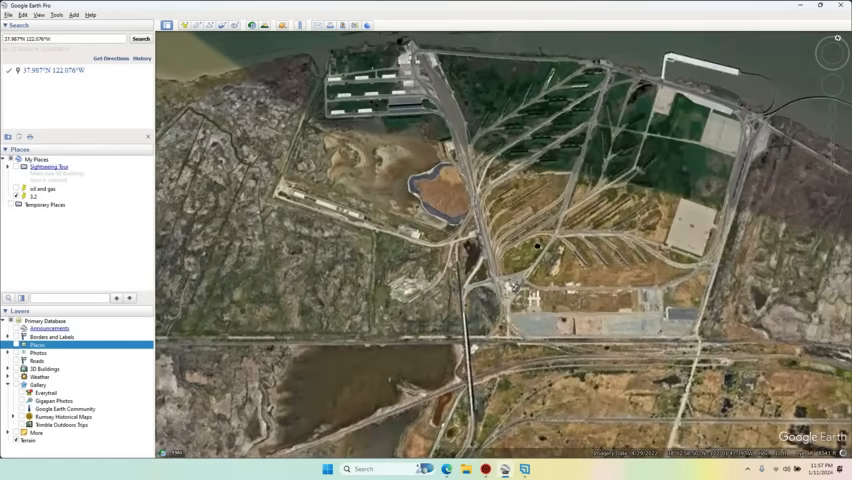
{"action": "scroll", "coordinate": [412, 195], "scroll_direction": "up", "scroll_amount": 5}
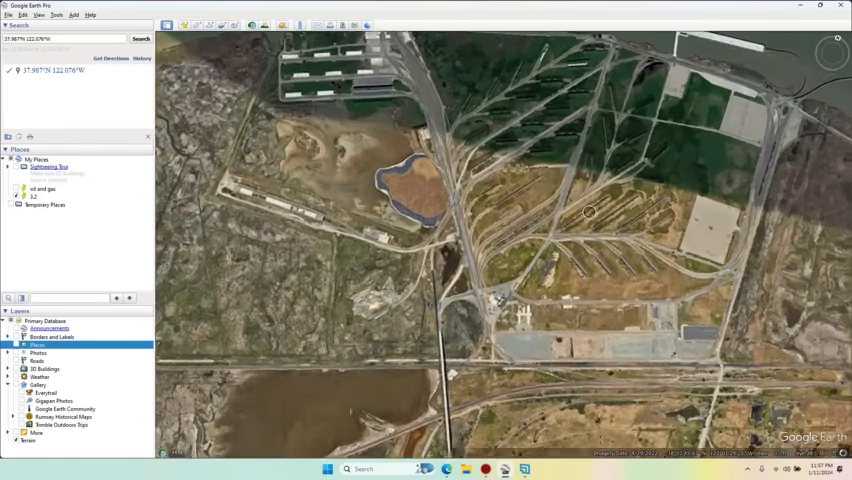
{"action": "scroll", "coordinate": [630, 381], "scroll_direction": "up", "scroll_amount": 5}
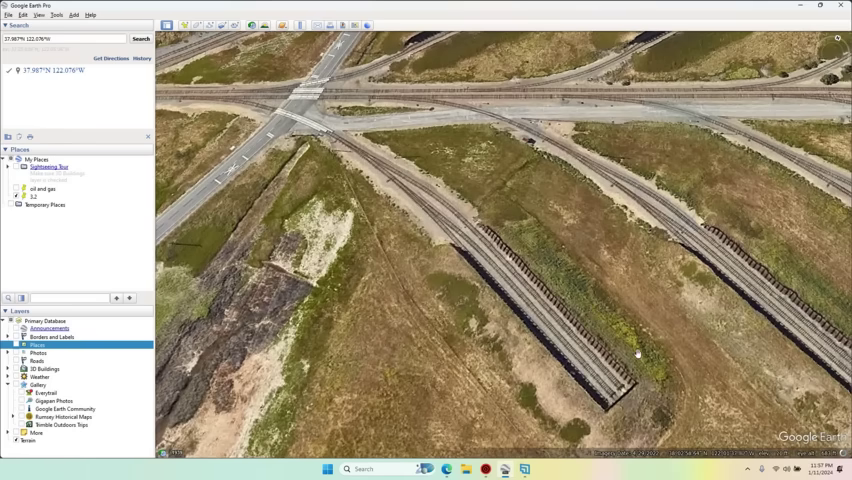
- Pan across the rail yard to the rail bridge and bay shoreline, toggling the Places layer
{"action": "left_click_drag", "start_coordinate": [636, 354], "coordinate": [462, 207]}
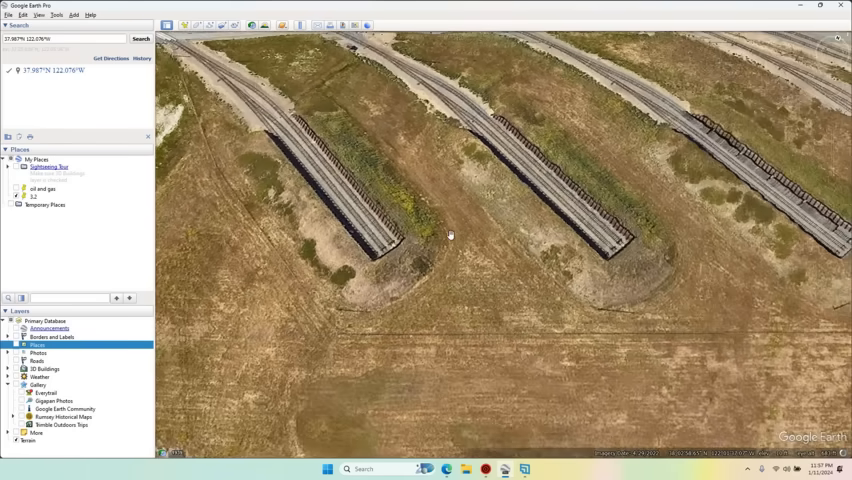
{"action": "scroll", "coordinate": [450, 236], "scroll_direction": "down", "scroll_amount": 8}
{"action": "scroll", "coordinate": [522, 254], "scroll_direction": "up", "scroll_amount": 10}
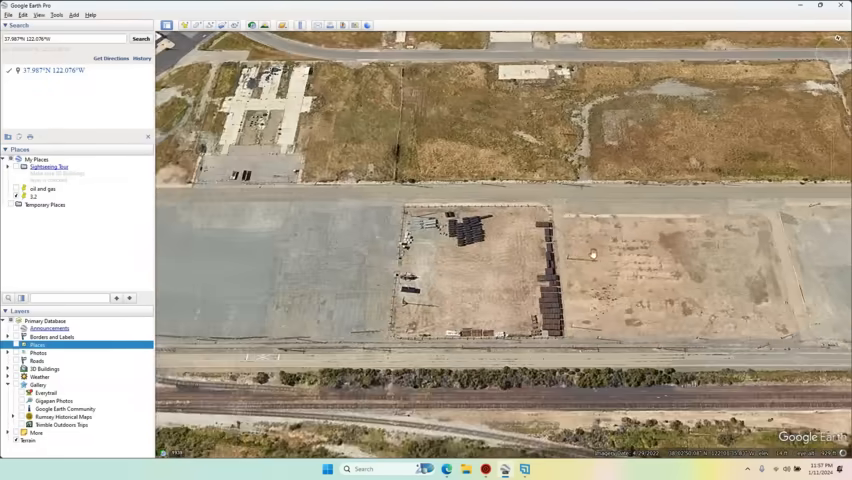
{"action": "left_click_drag", "start_coordinate": [481, 306], "coordinate": [650, 150]}
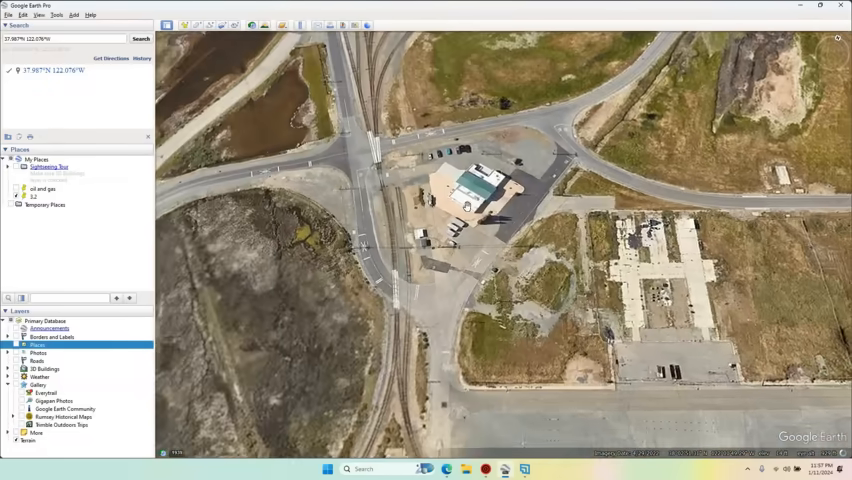
{"action": "left_click_drag", "start_coordinate": [450, 350], "coordinate": [530, 60]}
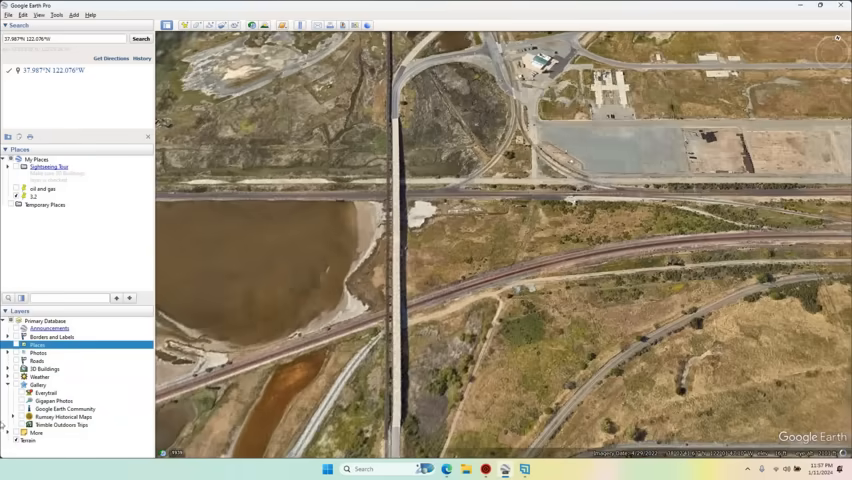
{"action": "left_click", "coordinate": [18, 345]}
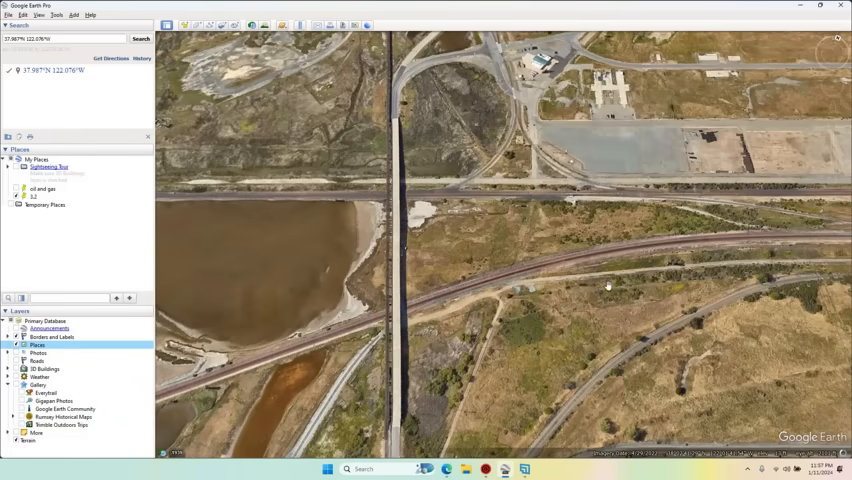
{"action": "scroll", "coordinate": [607, 287], "scroll_direction": "down", "scroll_amount": 8}
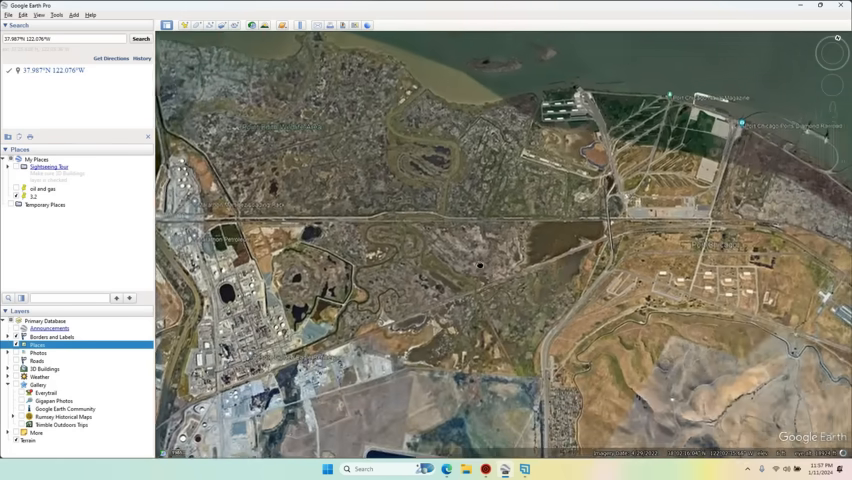
{"action": "scroll", "coordinate": [478, 267], "scroll_direction": "down", "scroll_amount": 4}
{"action": "scroll", "coordinate": [506, 265], "scroll_direction": "up", "scroll_amount": 8}
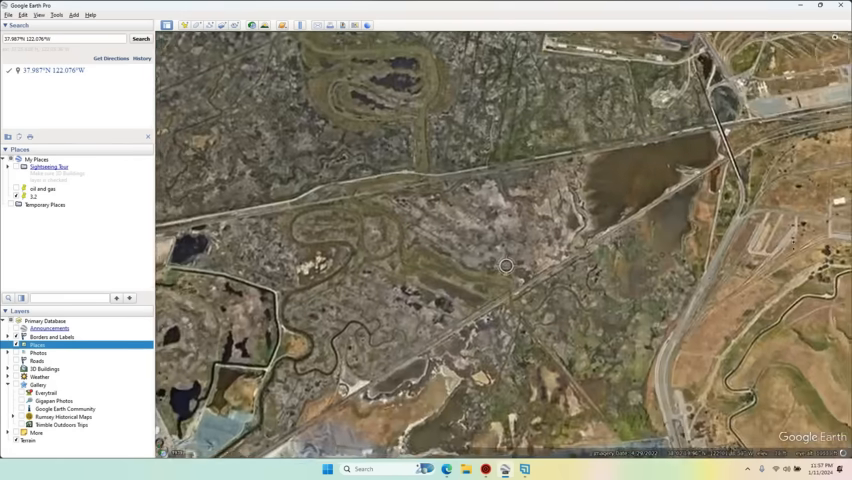
{"action": "scroll", "coordinate": [506, 265], "scroll_direction": "down", "scroll_amount": 8}
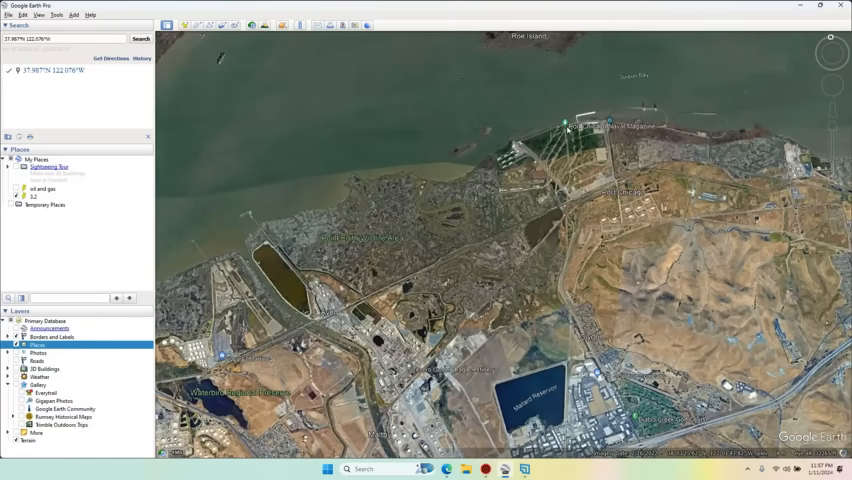
{"action": "left_click_drag", "start_coordinate": [476, 305], "coordinate": [476, 290]}
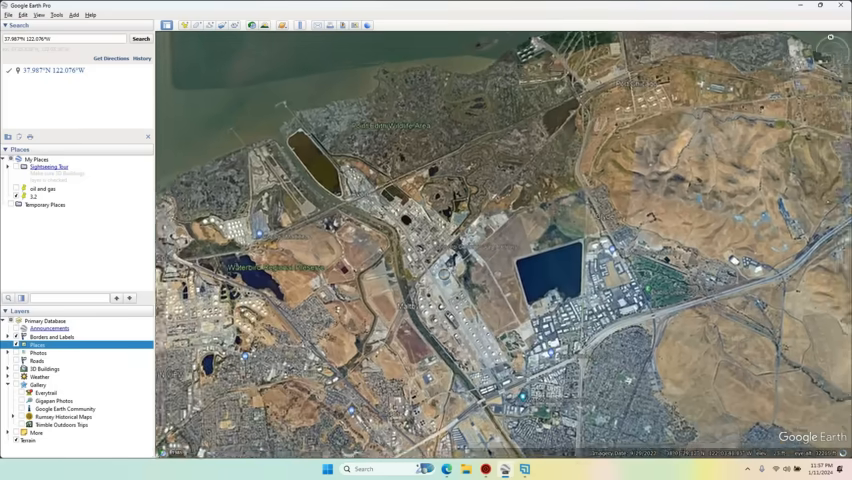
{"action": "scroll", "coordinate": [476, 290], "scroll_direction": "down", "scroll_amount": 10}
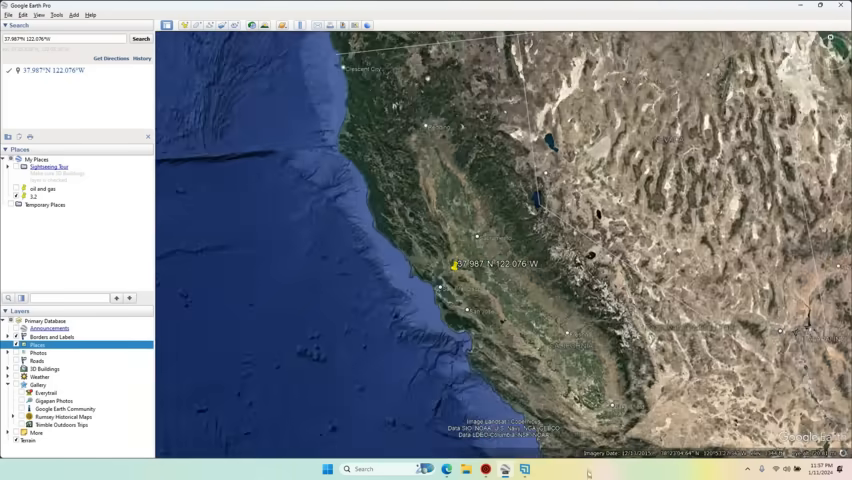
- Open the M 1.1 Millbrae event page from Earthquake 3D, copy 37.614°N 122.376°W and return to Google Earth
{"action": "key", "text": "alt+Tab"}
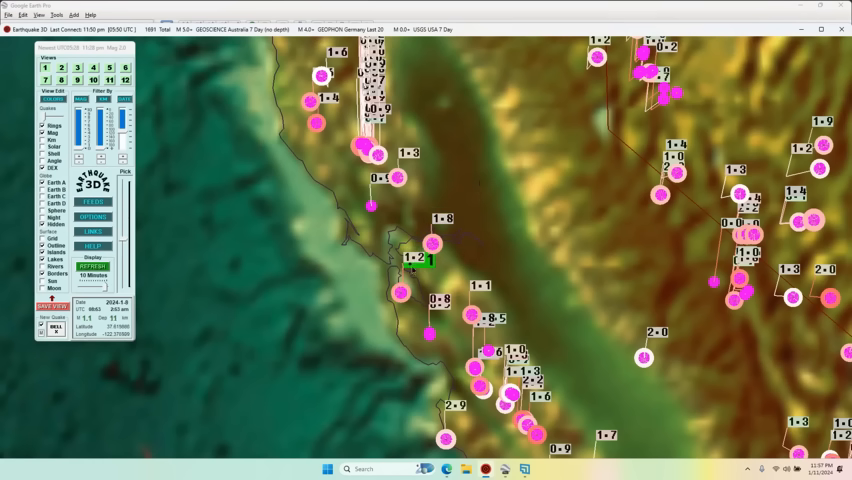
{"action": "double_click", "coordinate": [480, 287]}
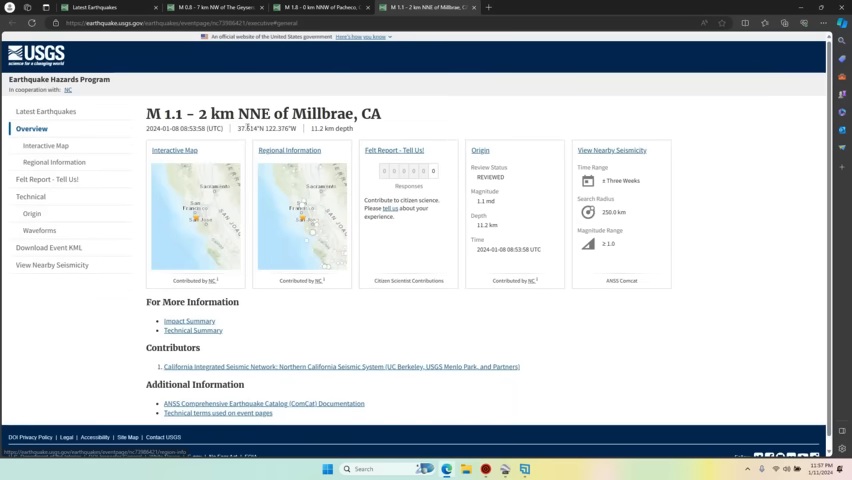
{"action": "left_click_drag", "start_coordinate": [237, 129], "coordinate": [297, 131]}
{"action": "right_click", "coordinate": [299, 133]}
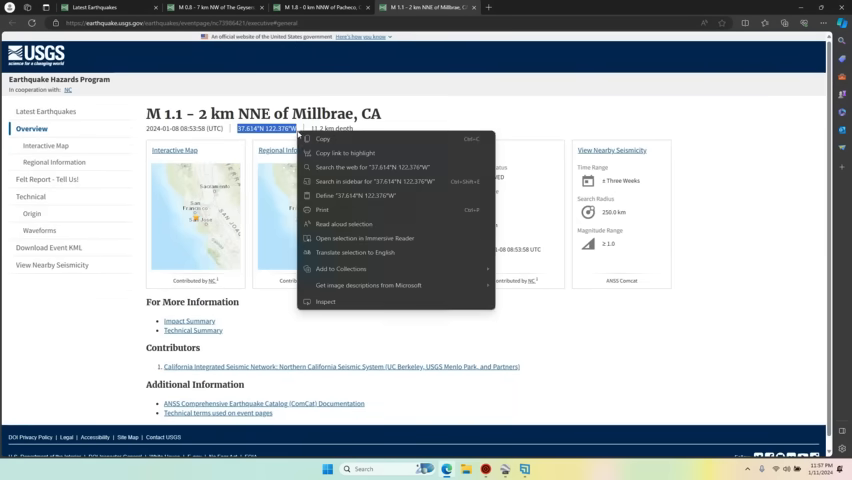
{"action": "left_click", "coordinate": [325, 137]}
{"action": "key", "text": "alt+Tab"}
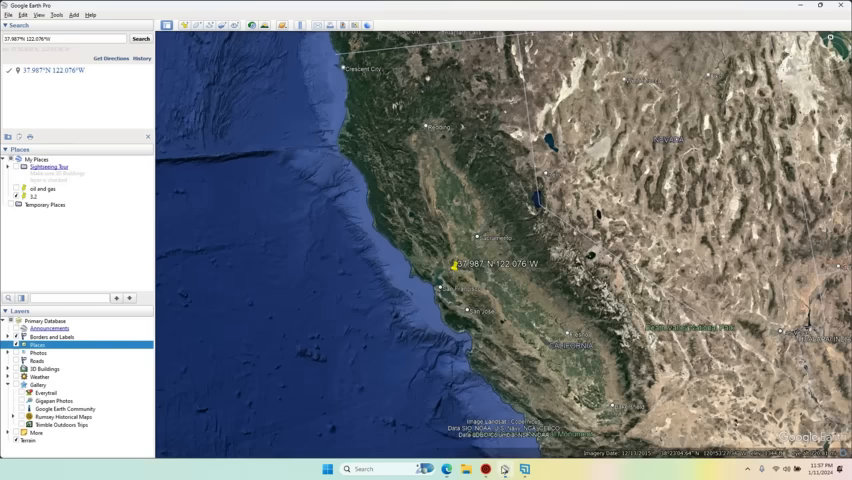
- Paste 37.614°N 122.376°W into Search, fly to the Millbrae quake at SFO, then switch to Earthquake 3D
{"action": "left_click_drag", "start_coordinate": [62, 38], "coordinate": [2, 40]}
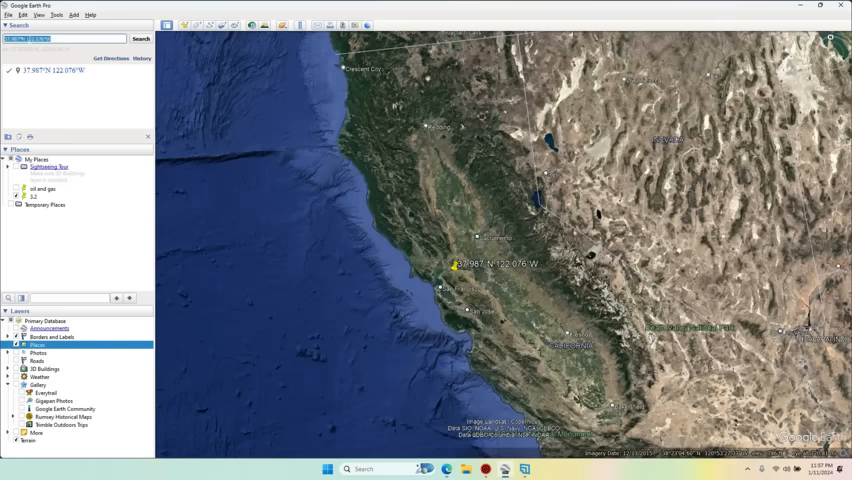
{"action": "right_click", "coordinate": [10, 38]}
{"action": "left_click", "coordinate": [40, 84]}
{"action": "left_click", "coordinate": [141, 38]}
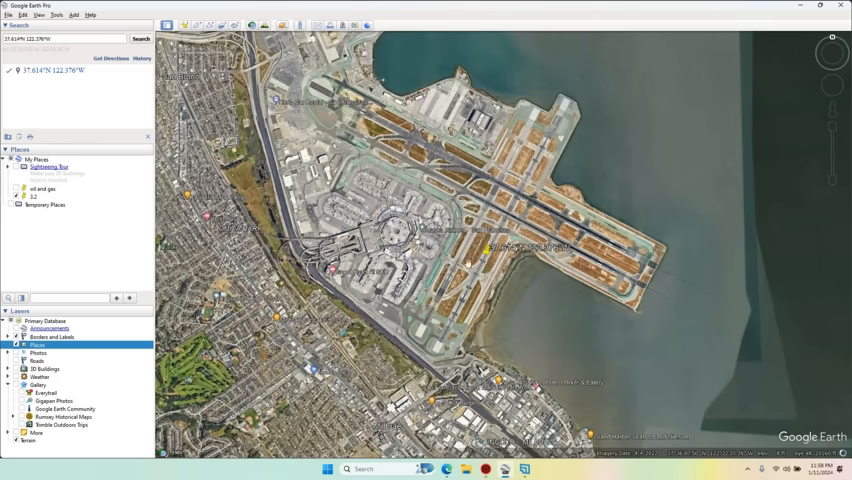
{"action": "scroll", "coordinate": [485, 250], "scroll_direction": "up", "scroll_amount": 5}
{"action": "scroll", "coordinate": [485, 250], "scroll_direction": "up", "scroll_amount": 3}
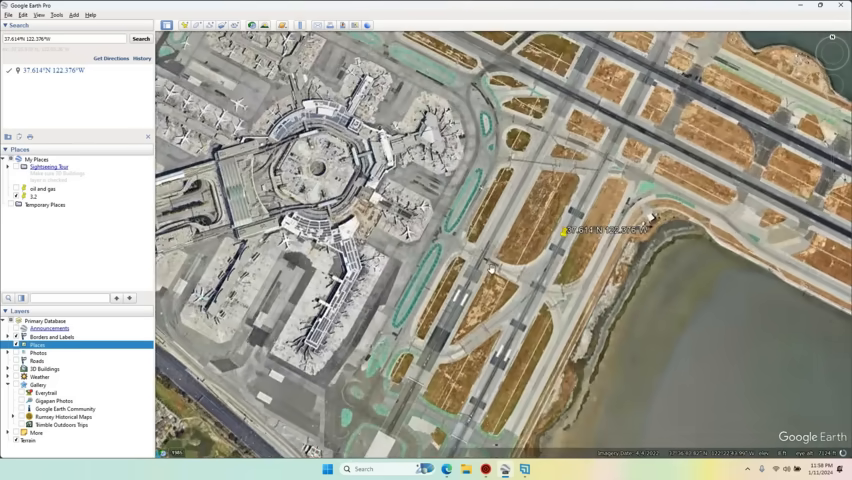
{"action": "scroll", "coordinate": [570, 258], "scroll_direction": "down", "scroll_amount": 5}
{"action": "scroll", "coordinate": [570, 258], "scroll_direction": "down", "scroll_amount": 5}
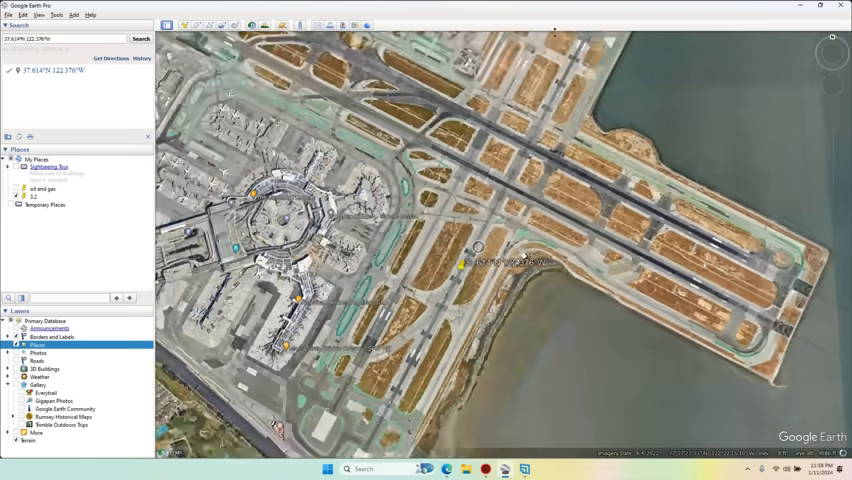
{"action": "scroll", "coordinate": [570, 258], "scroll_direction": "down", "scroll_amount": 5}
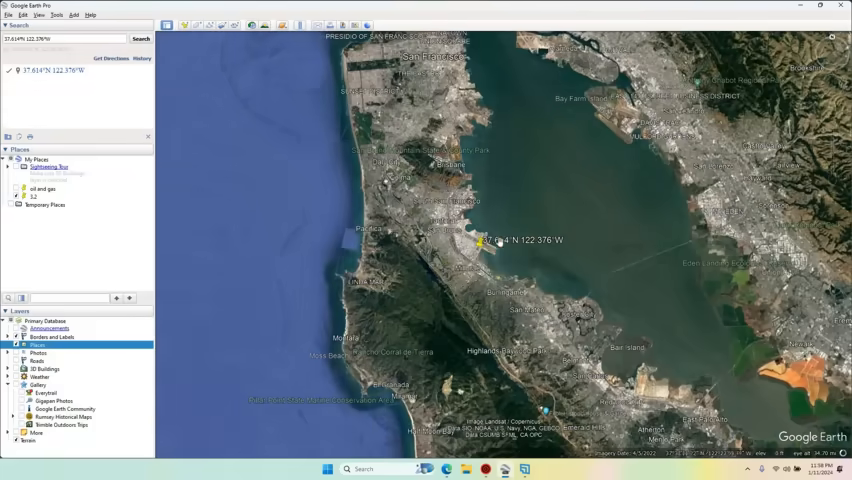
{"action": "scroll", "coordinate": [485, 245], "scroll_direction": "up", "scroll_amount": 5}
{"action": "scroll", "coordinate": [485, 245], "scroll_direction": "up", "scroll_amount": 5}
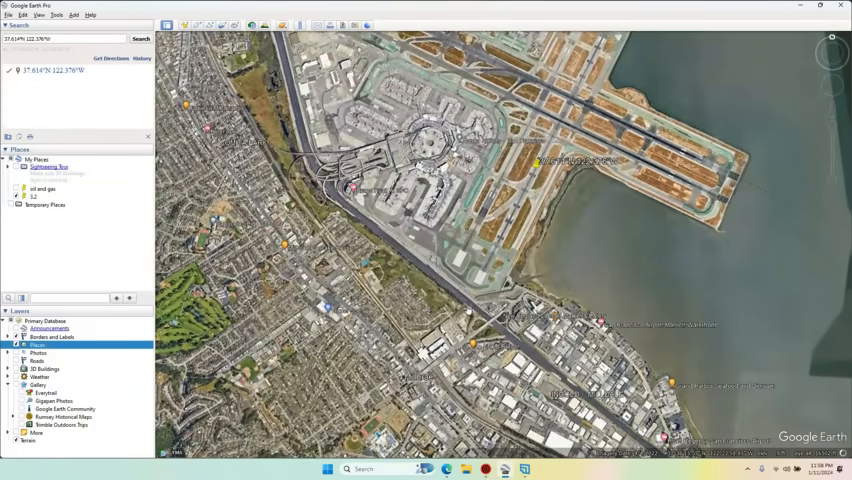
{"action": "scroll", "coordinate": [485, 245], "scroll_direction": "down", "scroll_amount": 3}
{"action": "scroll", "coordinate": [485, 300], "scroll_direction": "down", "scroll_amount": 6}
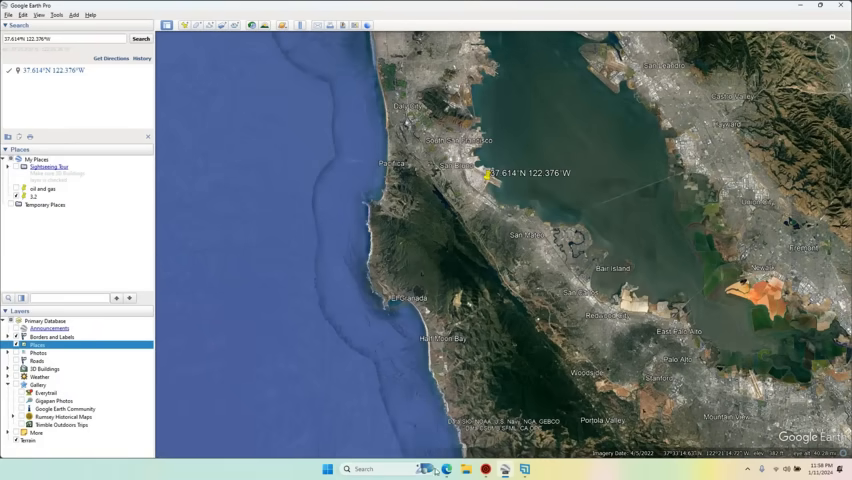
{"action": "left_click", "coordinate": [486, 469]}
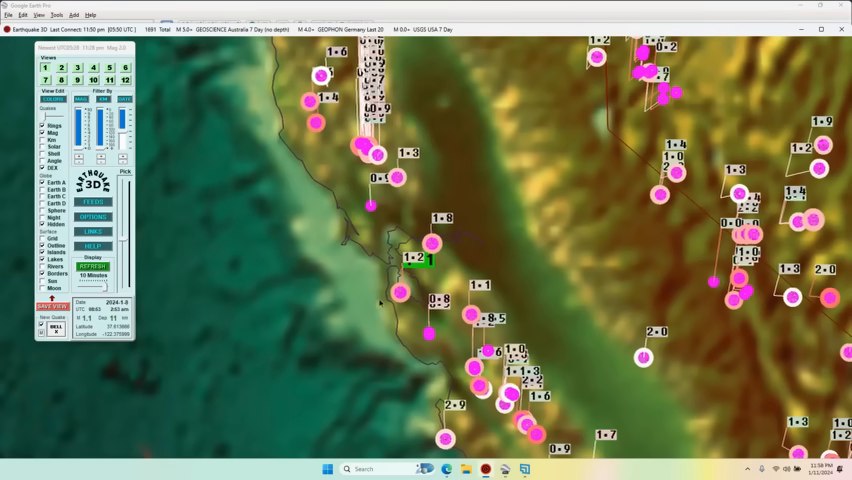
- Copy the Saratoga quake coordinates 37.273°N 122.099°W from the USGS page and return to Google Earth Pro
{"action": "left_click_drag", "start_coordinate": [450, 300], "coordinate": [427, 228]}
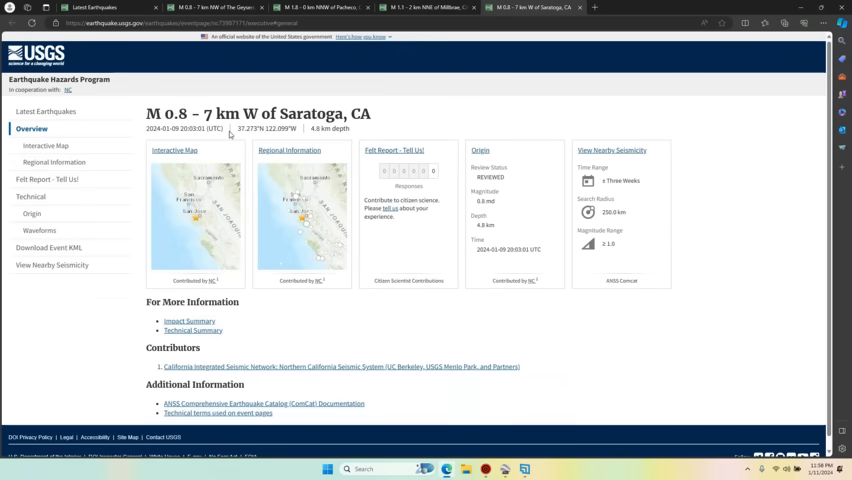
{"action": "left_click_drag", "start_coordinate": [237, 128], "coordinate": [300, 131]}
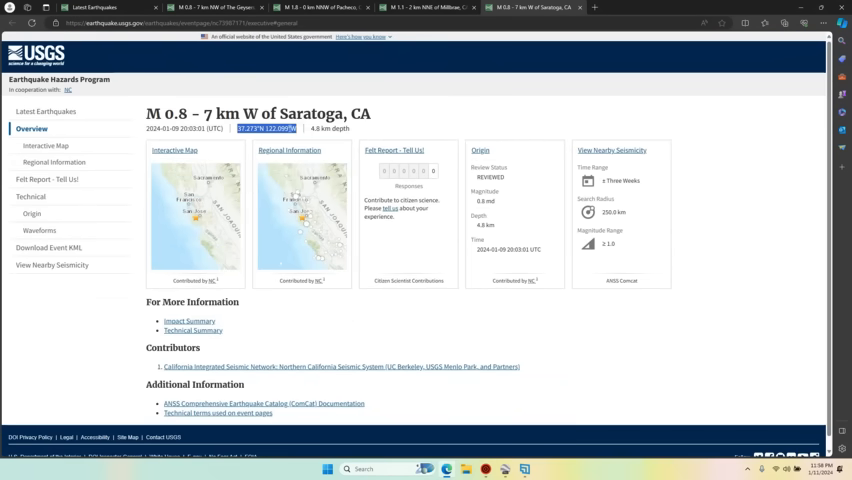
{"action": "left_click", "coordinate": [319, 137]}
{"action": "left_click", "coordinate": [524, 469]}
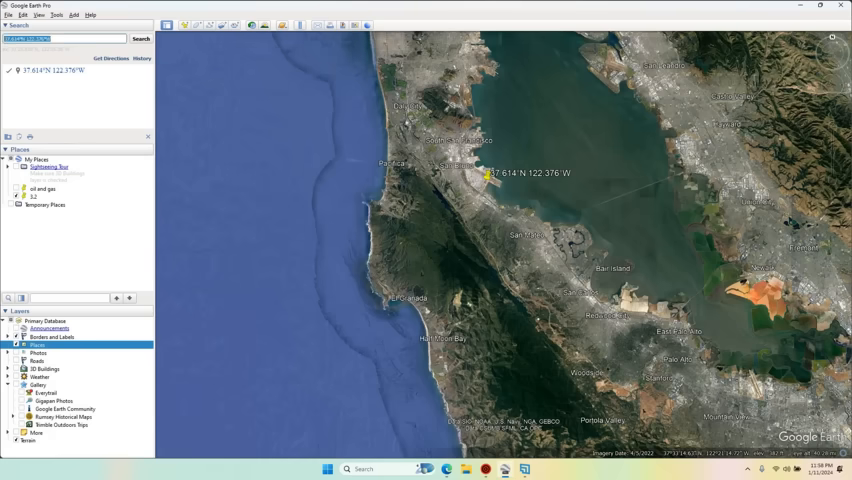
- Paste 37.273°N 122.099°W into Search, fly there and centre the Saratoga placemark in view
{"action": "right_click", "coordinate": [25, 38]}
{"action": "left_click", "coordinate": [34, 84]}
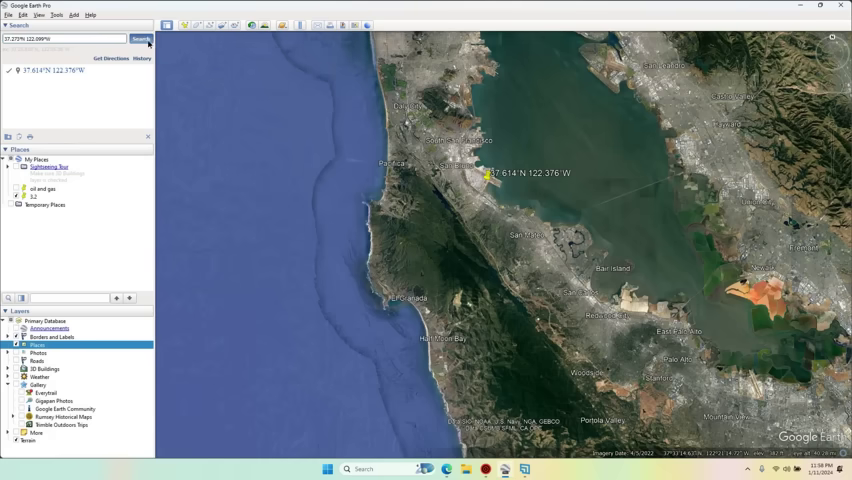
{"action": "left_click", "coordinate": [142, 38]}
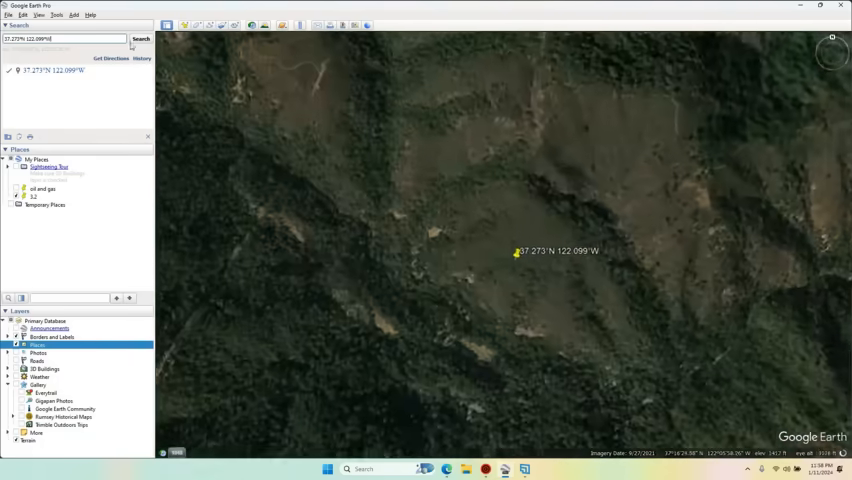
{"action": "scroll", "coordinate": [513, 267], "scroll_direction": "down", "scroll_amount": 5}
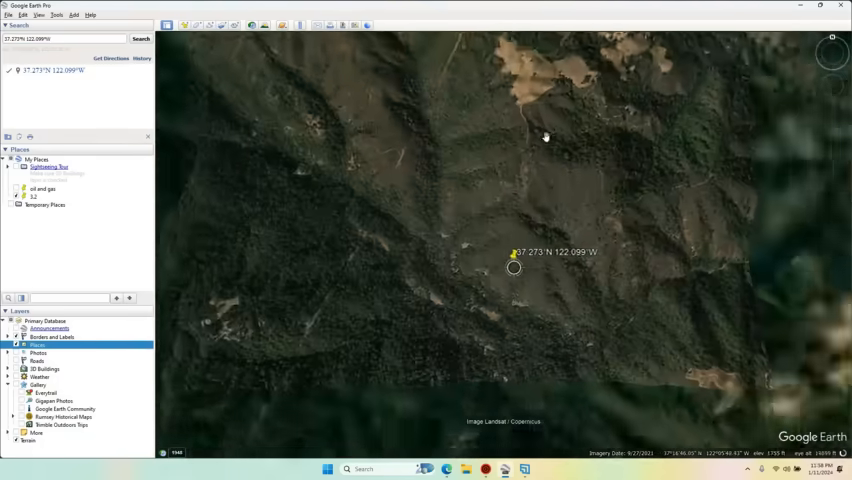
{"action": "scroll", "coordinate": [513, 267], "scroll_direction": "down", "scroll_amount": 4}
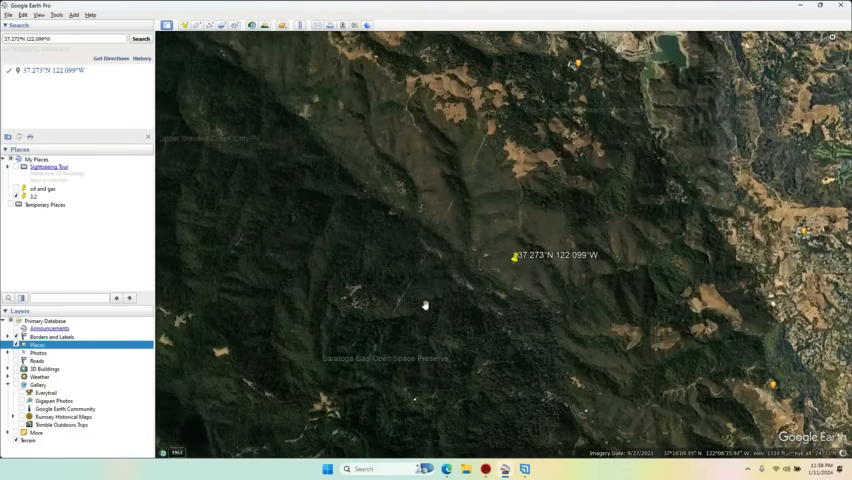
{"action": "left_click_drag", "start_coordinate": [424, 306], "coordinate": [461, 142]}
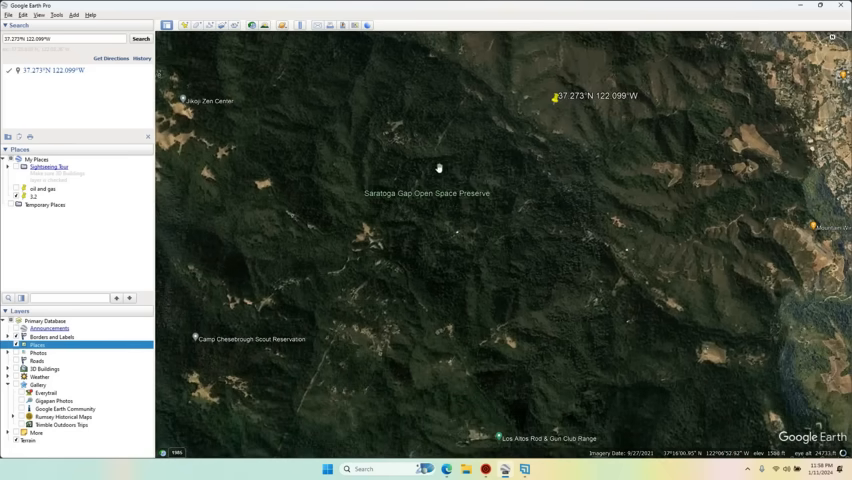
{"action": "left_click_drag", "start_coordinate": [503, 203], "coordinate": [459, 251]}
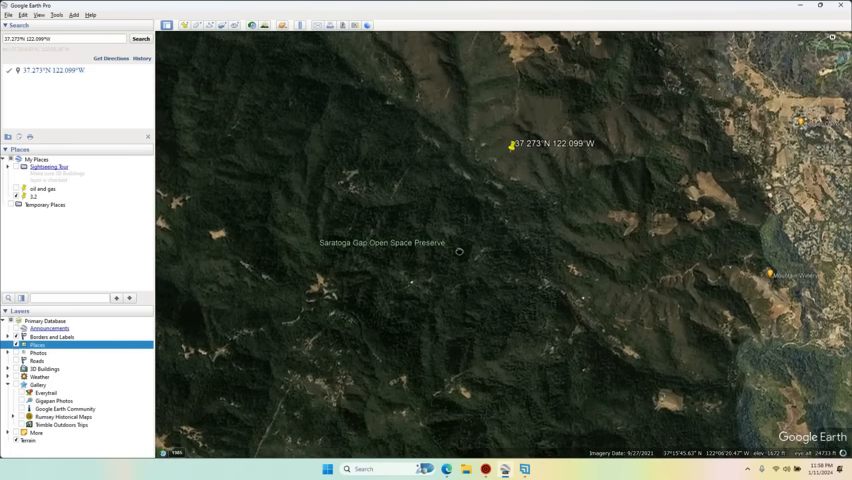
{"action": "left_click_drag", "start_coordinate": [492, 187], "coordinate": [405, 273]}
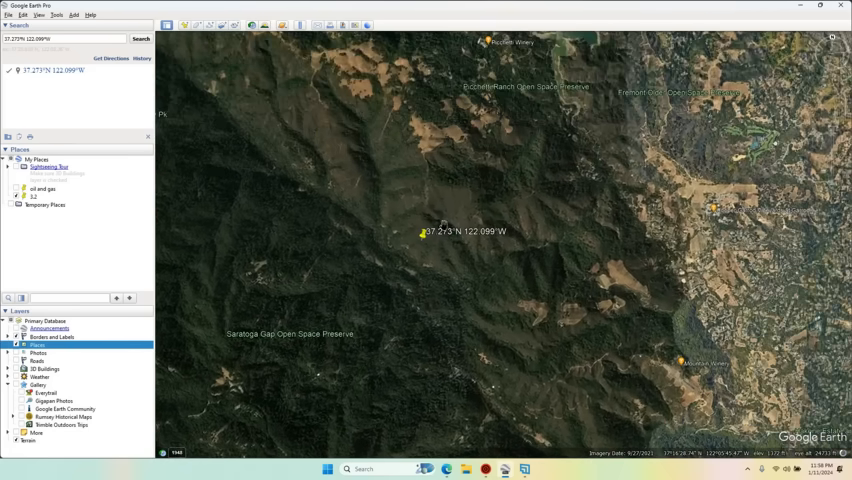
{"action": "scroll", "coordinate": [441, 222], "scroll_direction": "down", "scroll_amount": 5}
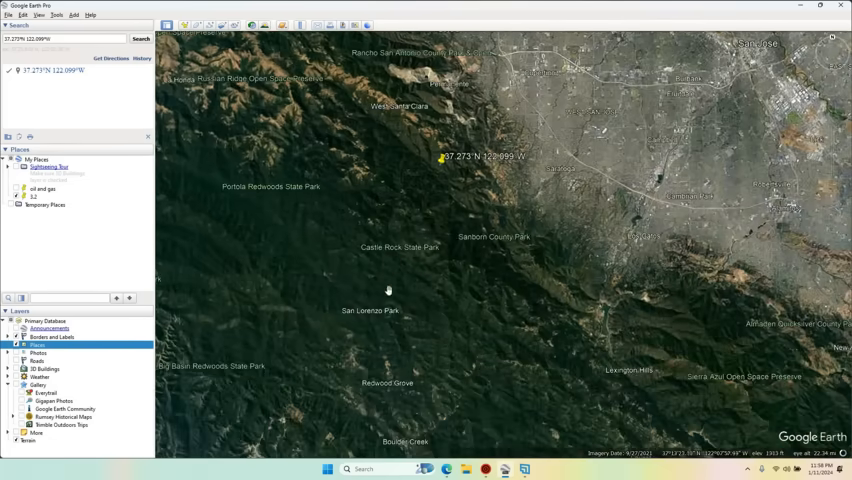
{"action": "scroll", "coordinate": [389, 291], "scroll_direction": "down", "scroll_amount": 3}
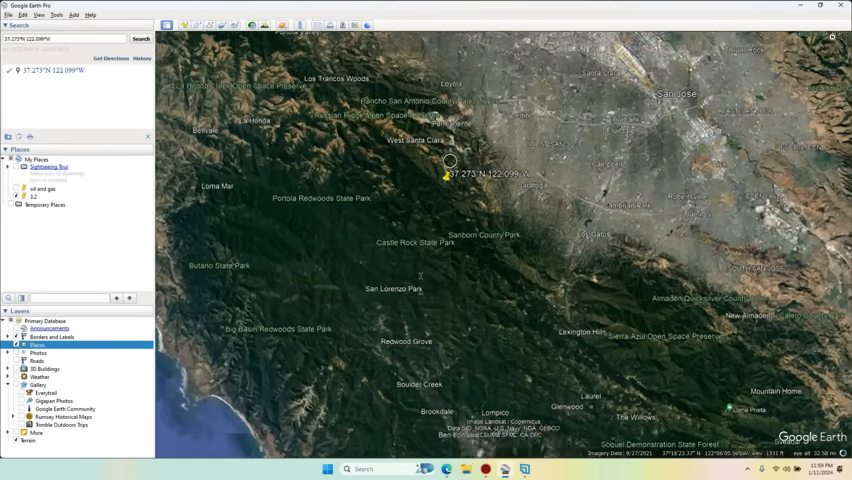
{"action": "scroll", "coordinate": [429, 282], "scroll_direction": "up", "scroll_amount": 8}
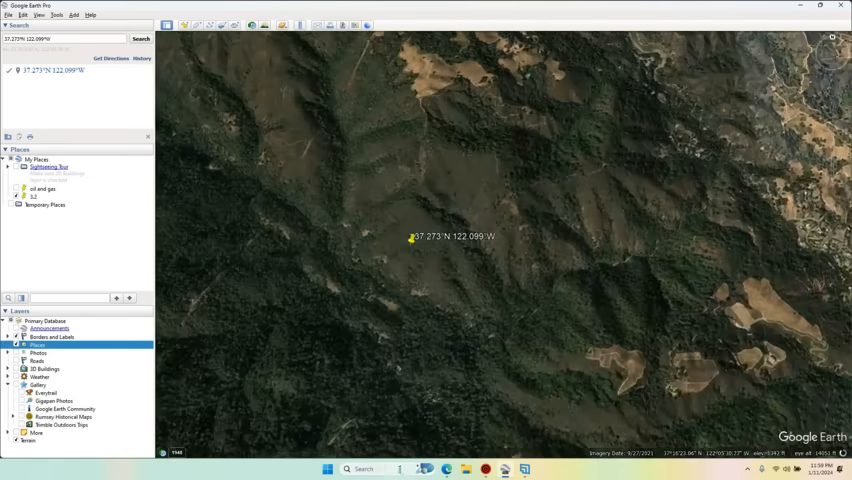
{"action": "scroll", "coordinate": [397, 294], "scroll_direction": "up", "scroll_amount": 8}
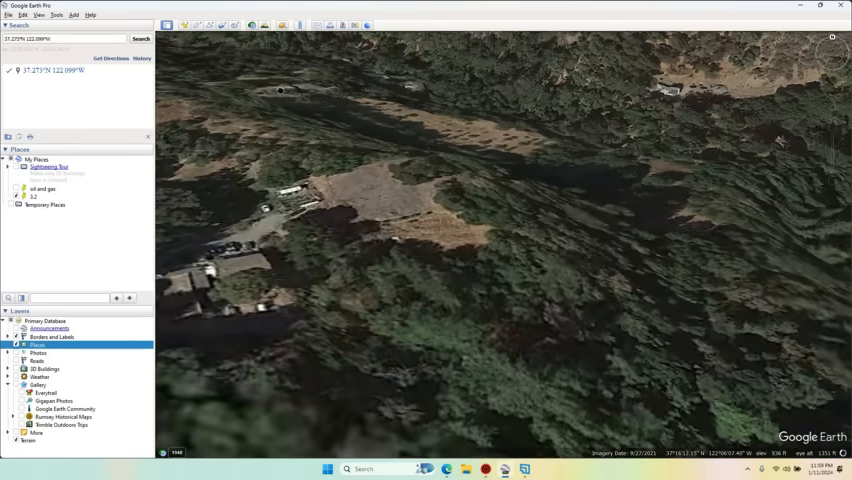
{"action": "scroll", "coordinate": [500, 245], "scroll_direction": "up", "scroll_amount": 4}
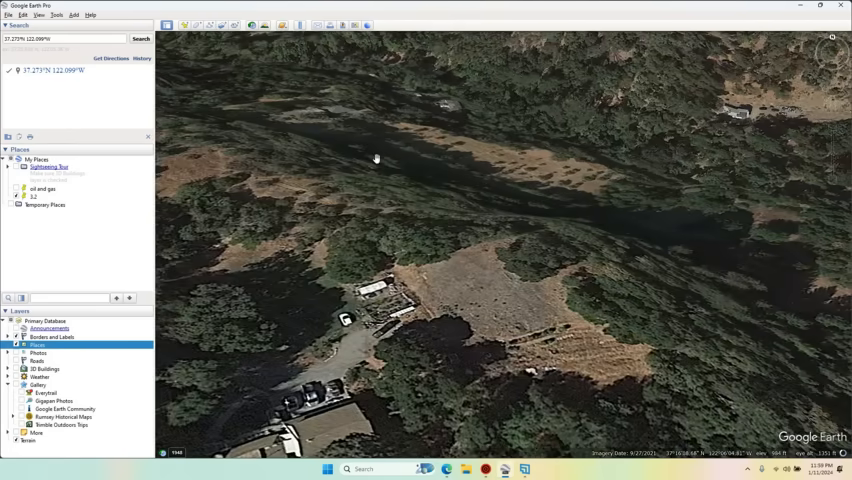
{"action": "scroll", "coordinate": [380, 203], "scroll_direction": "down", "scroll_amount": 8}
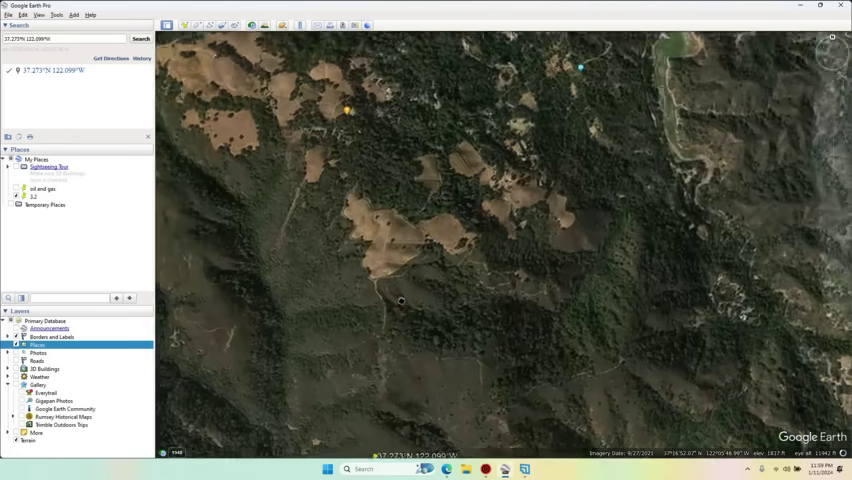
- Pan across the hills and vineyards toward the developed area east of the placemark
{"action": "left_click_drag", "start_coordinate": [400, 300], "coordinate": [483, 237]}
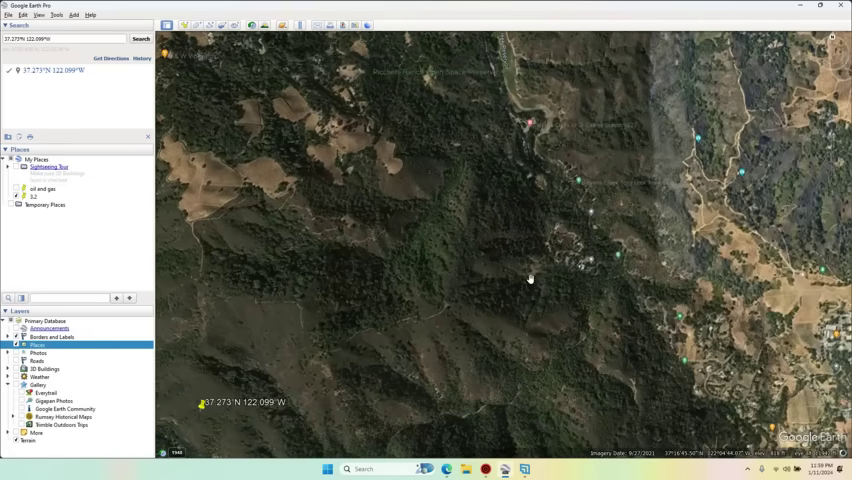
{"action": "left_click_drag", "start_coordinate": [530, 280], "coordinate": [390, 234]}
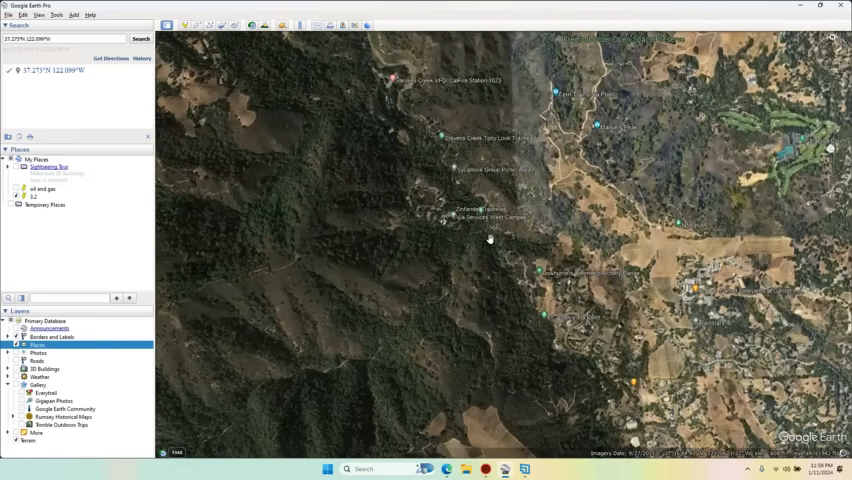
{"action": "left_click_drag", "start_coordinate": [488, 242], "coordinate": [380, 200]}
{"action": "mouse_move", "coordinate": [500, 300]}
{"action": "left_mouse_down"}
{"action": "mouse_move", "coordinate": [456, 201]}
{"action": "mouse_move", "coordinate": [457, 167]}
{"action": "left_mouse_up"}
{"action": "scroll", "coordinate": [457, 167], "scroll_direction": "up", "scroll_amount": 8}
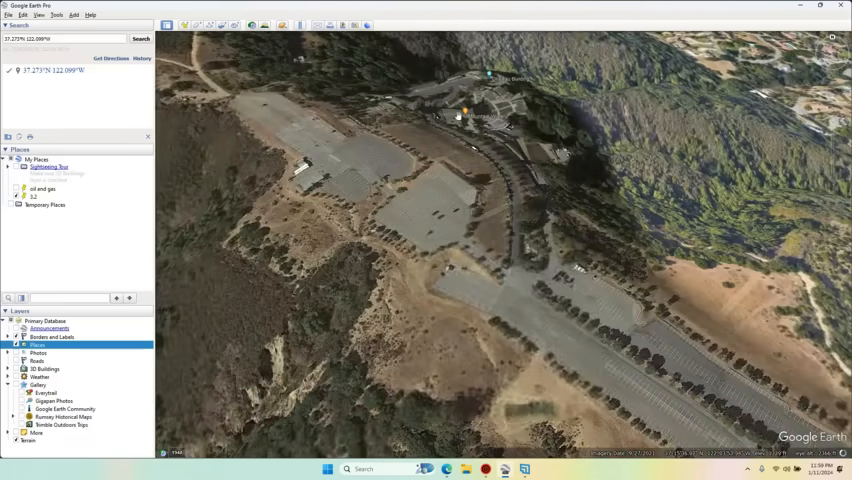
{"action": "scroll", "coordinate": [457, 167], "scroll_direction": "down", "scroll_amount": 10}
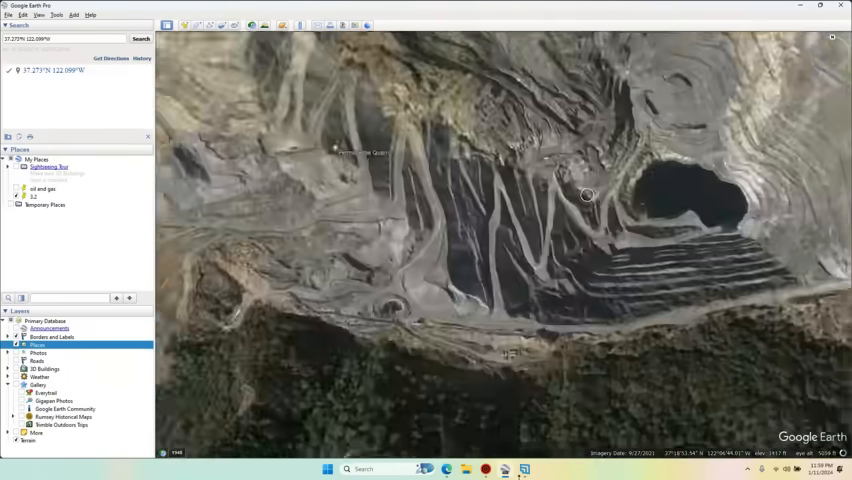
{"action": "scroll", "coordinate": [510, 375], "scroll_direction": "down", "scroll_amount": 8}
{"action": "scroll", "coordinate": [510, 375], "scroll_direction": "down", "scroll_amount": 5}
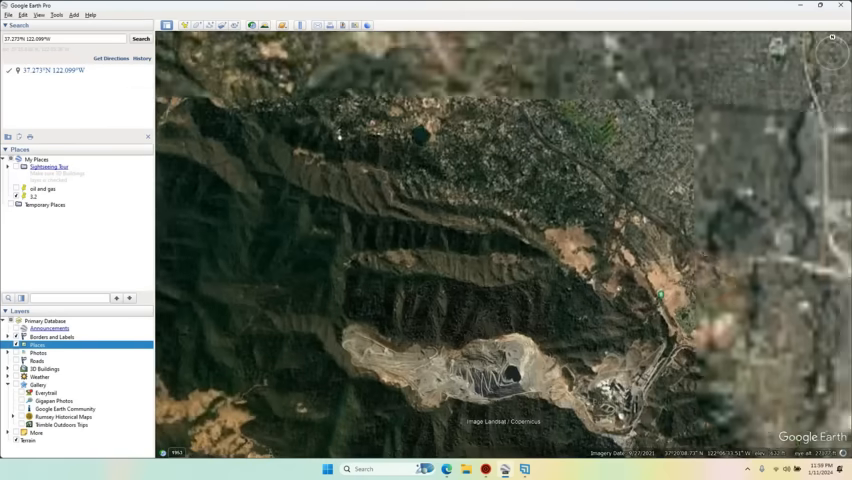
- Switch from the quarry close-up back to the USGS event page for the M 0.8 Saratoga quake
{"action": "left_click", "coordinate": [446, 469]}
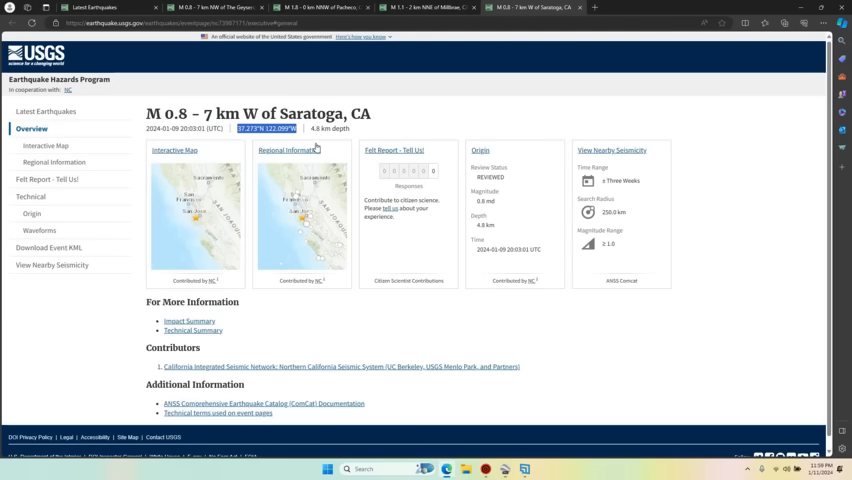
- Glance at the Earthquake 3D map, then return to Google Earth Pro's quarry view and nudge it upward
{"action": "left_click", "coordinate": [487, 469]}
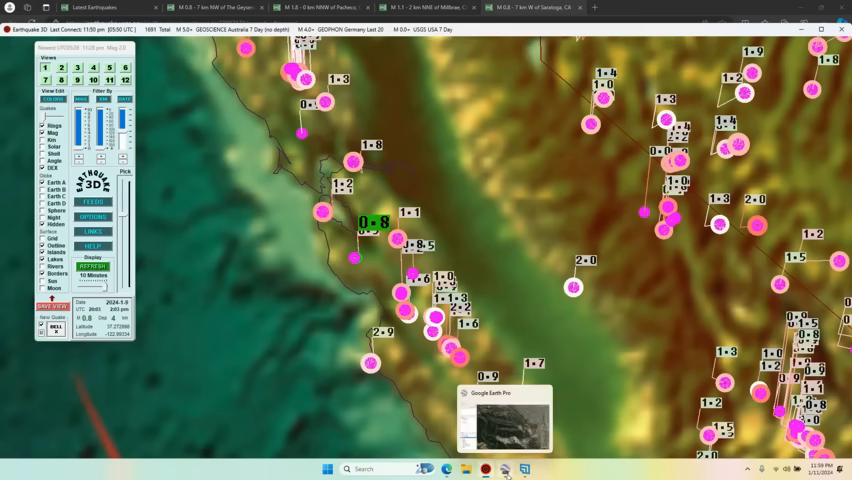
{"action": "left_click", "coordinate": [507, 469]}
{"action": "left_click_drag", "start_coordinate": [487, 385], "coordinate": [495, 333]}
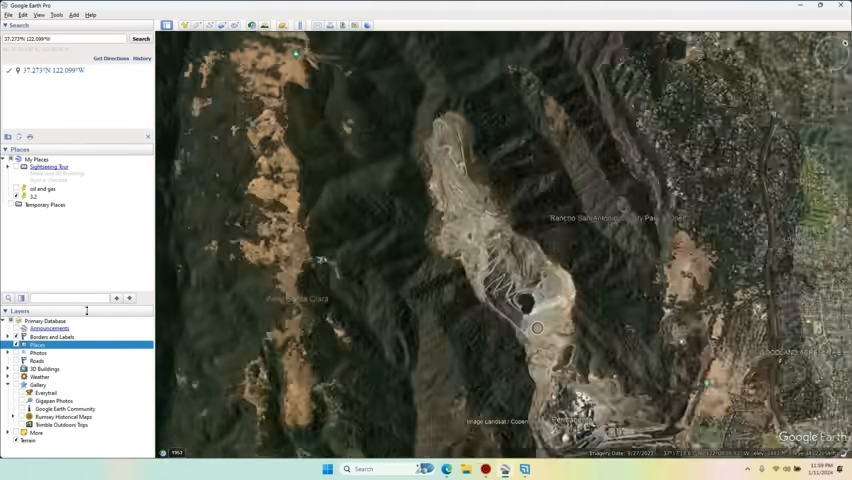
{"action": "scroll", "coordinate": [540, 312], "scroll_direction": "down", "scroll_amount": 8}
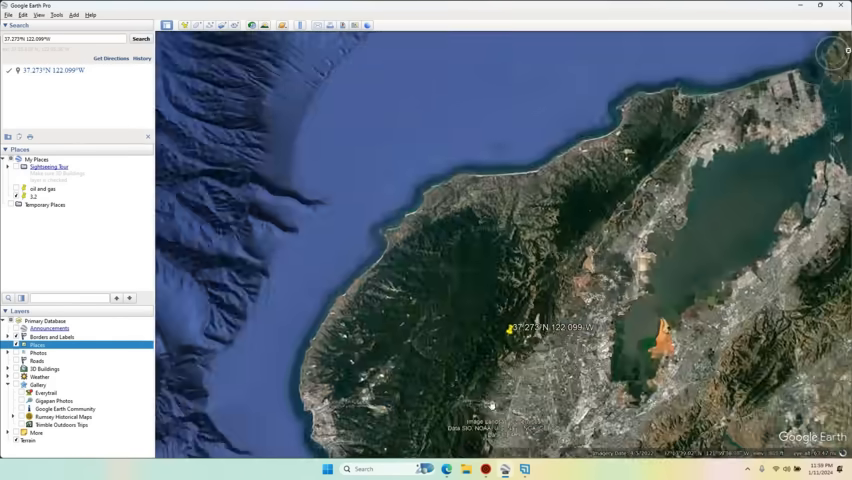
{"action": "scroll", "coordinate": [450, 276], "scroll_direction": "up", "scroll_amount": 2}
{"action": "scroll", "coordinate": [440, 248], "scroll_direction": "up", "scroll_amount": 6}
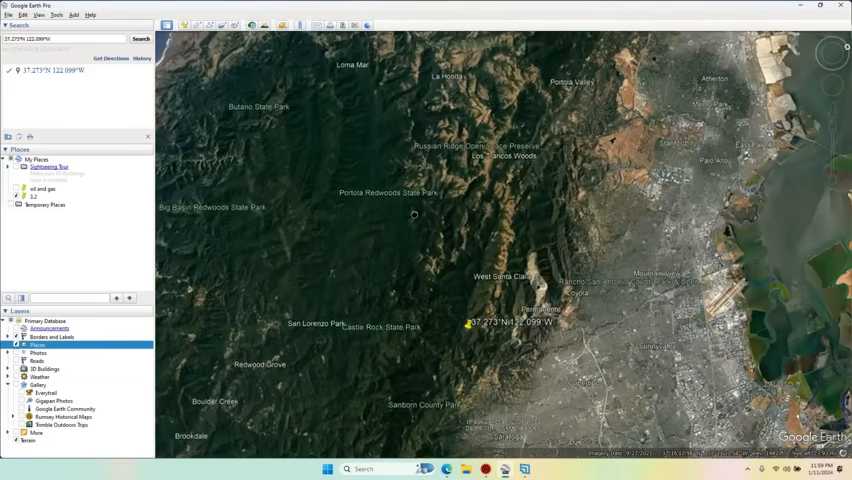
- Hide the place-name labels and move in to centre the quarry near the placemark
{"action": "left_click_drag", "start_coordinate": [300, 184], "coordinate": [294, 198]}
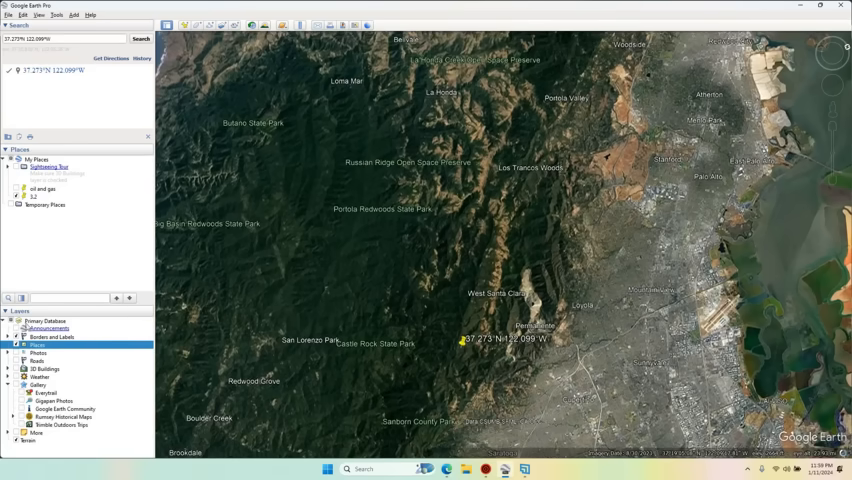
{"action": "left_click", "coordinate": [23, 345]}
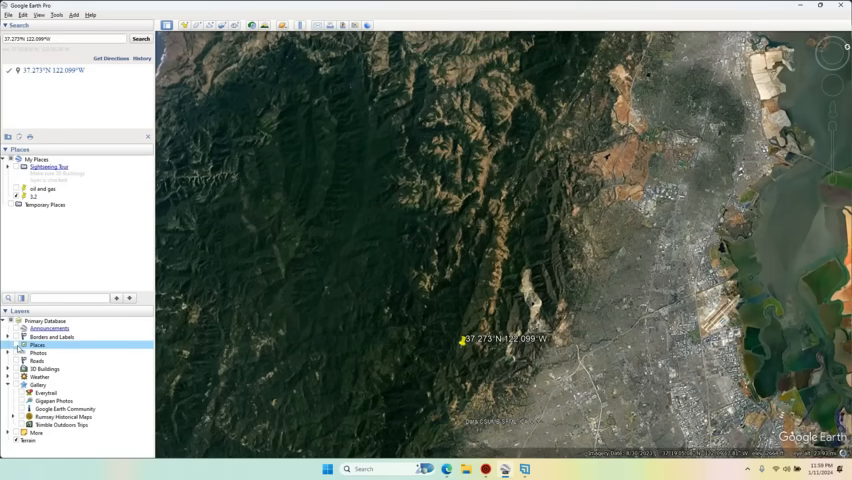
{"action": "scroll", "coordinate": [567, 340], "scroll_direction": "down", "scroll_amount": 3}
{"action": "scroll", "coordinate": [400, 260], "scroll_direction": "up", "scroll_amount": 4}
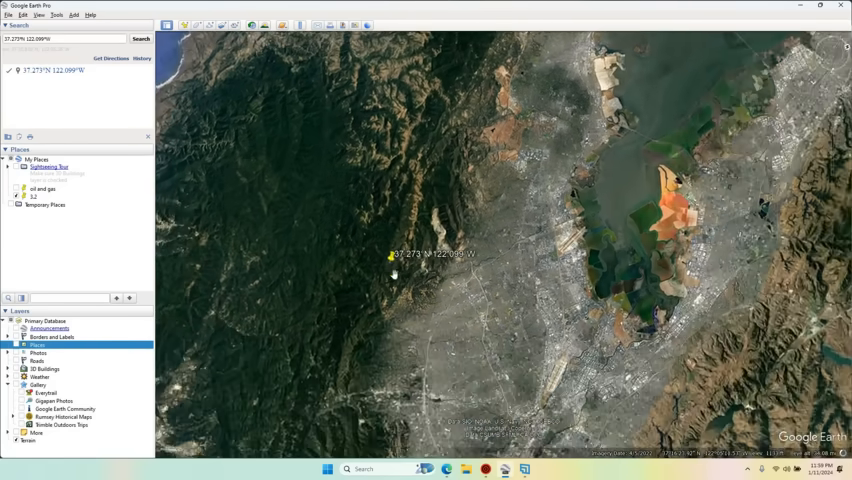
{"action": "scroll", "coordinate": [397, 263], "scroll_direction": "up", "scroll_amount": 5}
{"action": "left_click_drag", "start_coordinate": [360, 260], "coordinate": [329, 370]}
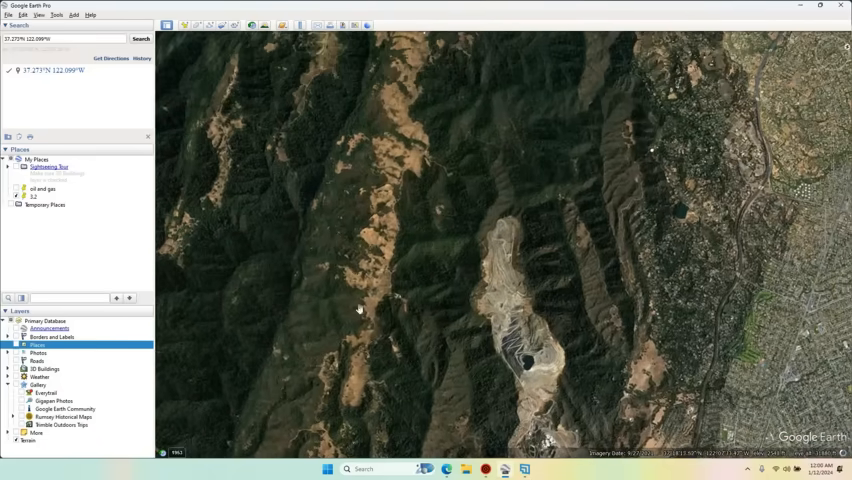
{"action": "mouse_move", "coordinate": [386, 258]}
{"action": "left_mouse_down"}
{"action": "mouse_move", "coordinate": [360, 355]}
{"action": "mouse_move", "coordinate": [375, 340]}
{"action": "left_mouse_up"}
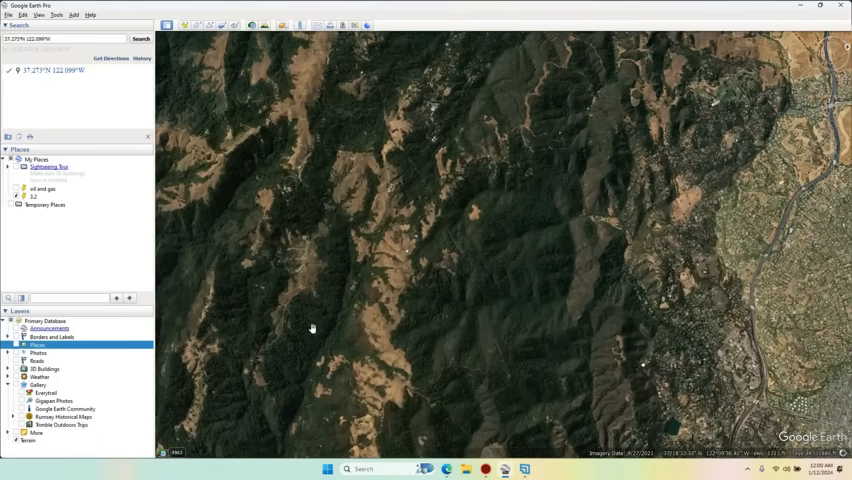
{"action": "scroll", "coordinate": [312, 329], "scroll_direction": "up", "scroll_amount": 8}
{"action": "scroll", "coordinate": [280, 300], "scroll_direction": "up", "scroll_amount": 5}
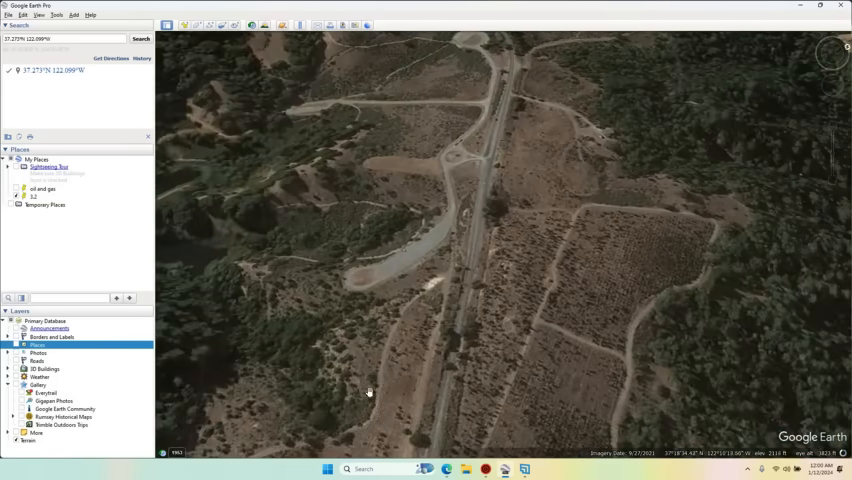
{"action": "scroll", "coordinate": [440, 238], "scroll_direction": "up", "scroll_amount": 6}
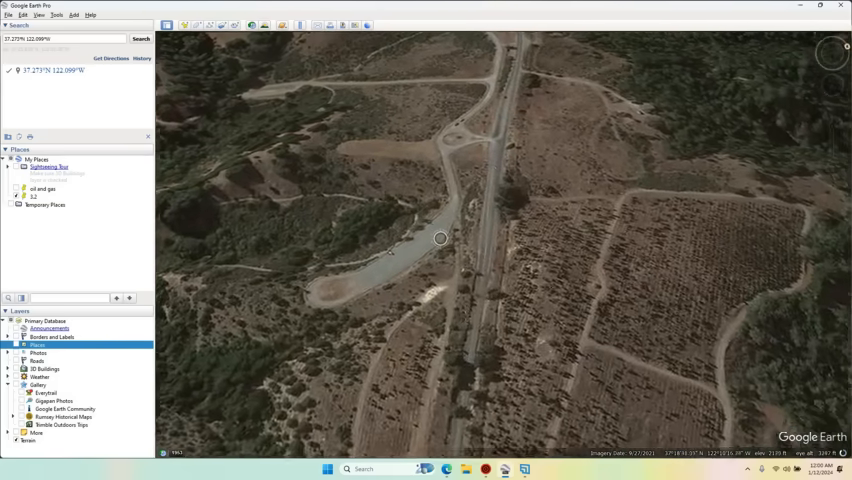
{"action": "scroll", "coordinate": [440, 238], "scroll_direction": "up", "scroll_amount": 3}
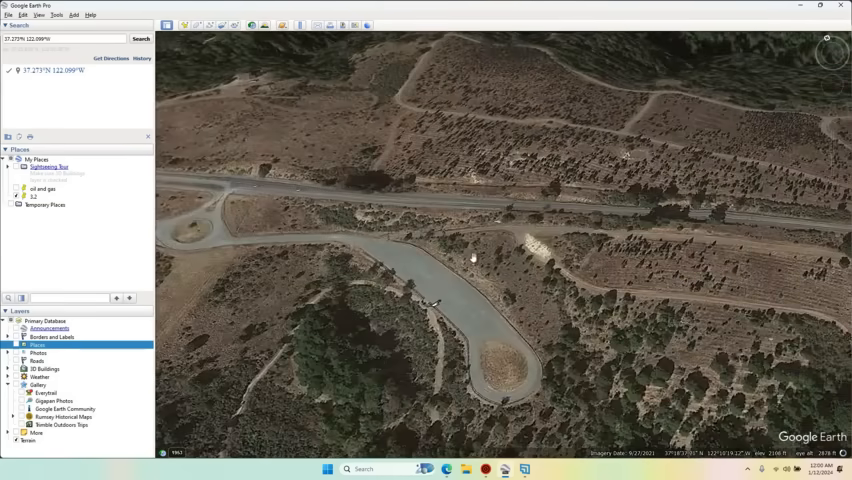
{"action": "scroll", "coordinate": [473, 258], "scroll_direction": "down", "scroll_amount": 6}
{"action": "scroll", "coordinate": [473, 258], "scroll_direction": "down", "scroll_amount": 6}
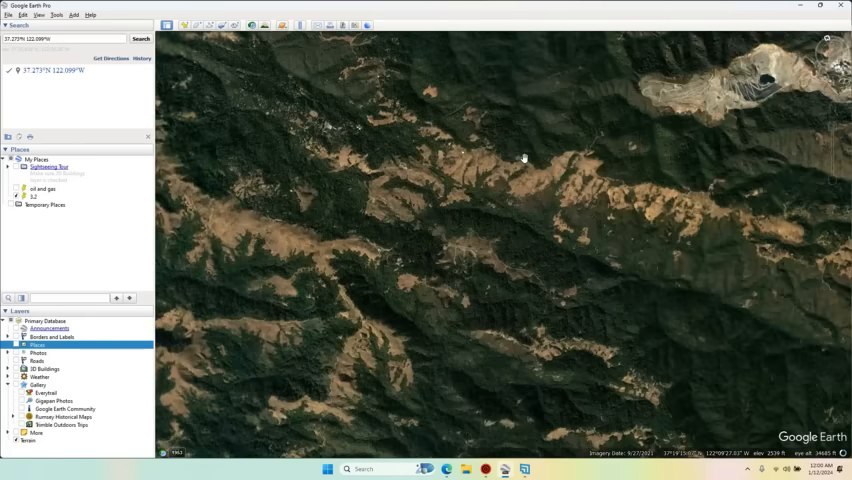
{"action": "left_click_drag", "start_coordinate": [639, 119], "coordinate": [550, 216]}
{"action": "left_click_drag", "start_coordinate": [335, 184], "coordinate": [330, 92]}
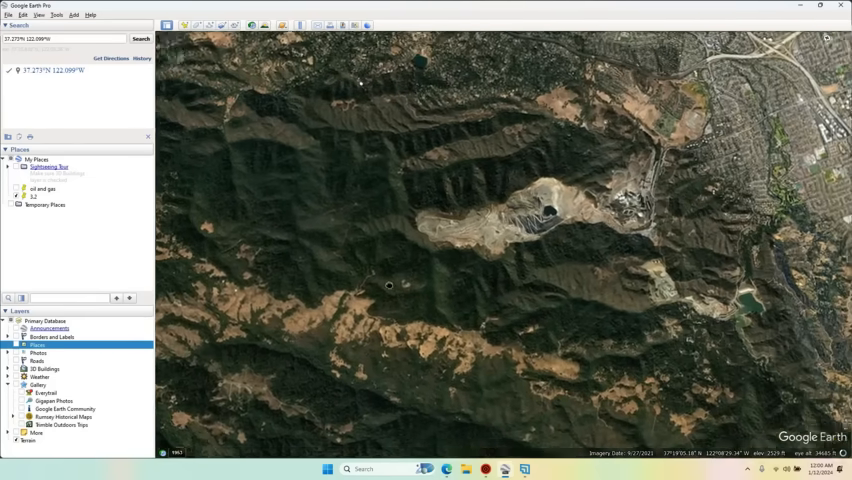
{"action": "scroll", "coordinate": [497, 228], "scroll_direction": "down", "scroll_amount": 5}
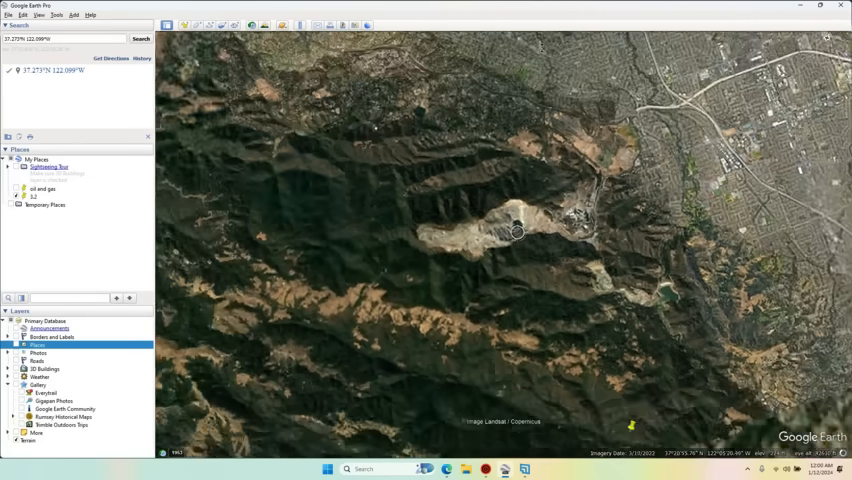
{"action": "scroll", "coordinate": [510, 260], "scroll_direction": "down", "scroll_amount": 5}
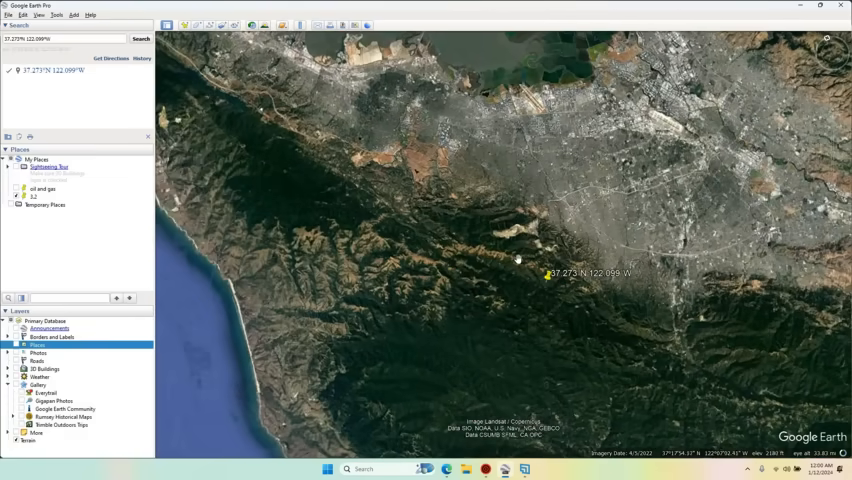
{"action": "scroll", "coordinate": [457, 258], "scroll_direction": "down", "scroll_amount": 5}
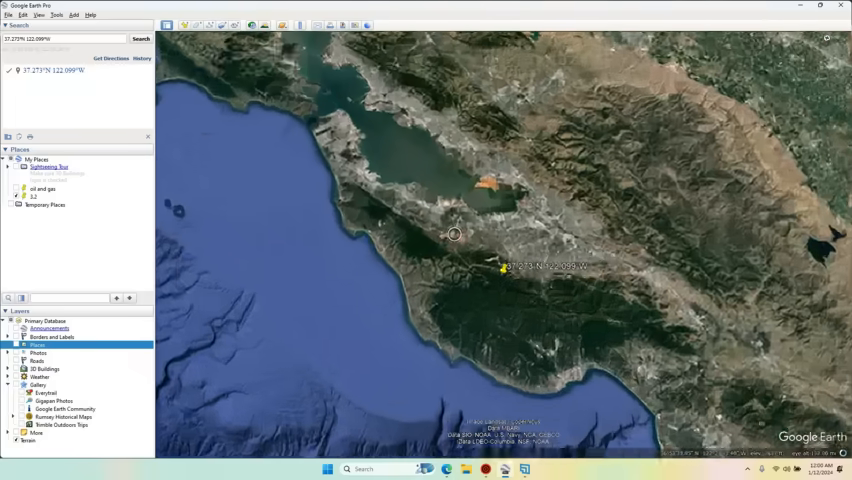
{"action": "scroll", "coordinate": [459, 241], "scroll_direction": "up", "scroll_amount": 5}
{"action": "scroll", "coordinate": [459, 241], "scroll_direction": "up", "scroll_amount": 5}
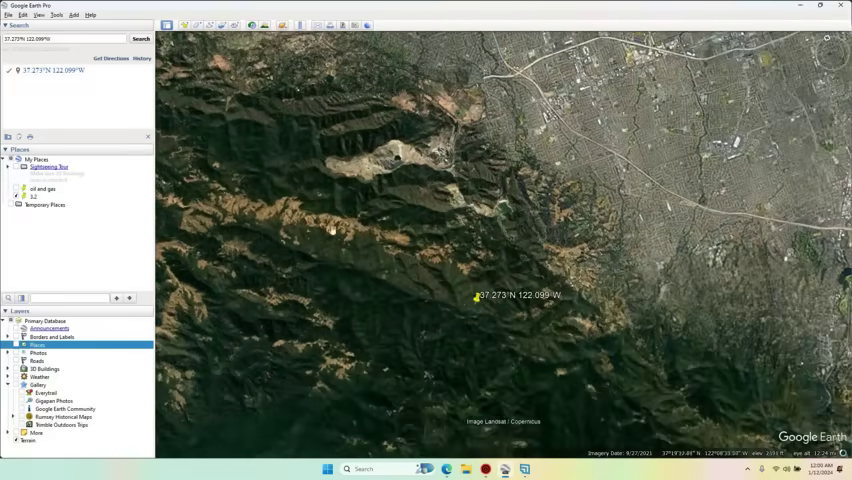
- Pan the forested mountains south of the placemark, then open the quarry blast's USGS page from Earthquake 3D
{"action": "left_click_drag", "start_coordinate": [364, 271], "coordinate": [289, 185]}
{"action": "left_click_drag", "start_coordinate": [419, 252], "coordinate": [345, 120]}
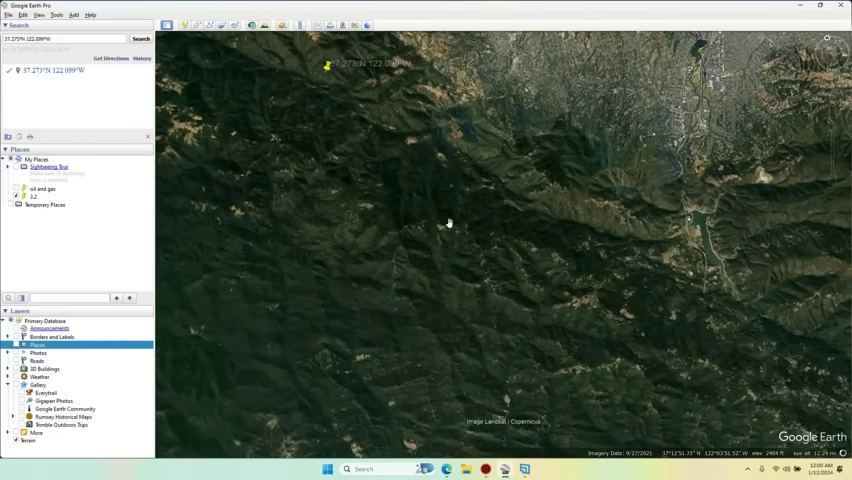
{"action": "left_click_drag", "start_coordinate": [449, 225], "coordinate": [472, 251]}
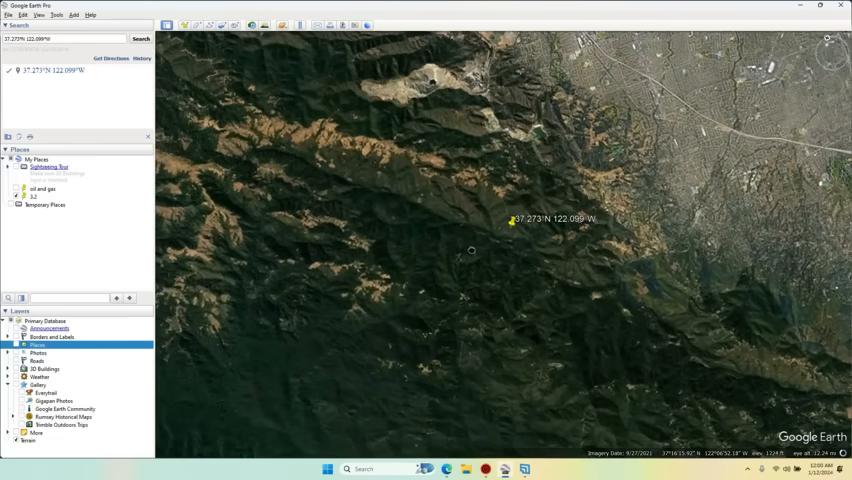
{"action": "scroll", "coordinate": [558, 195], "scroll_direction": "up", "scroll_amount": 3}
{"action": "scroll", "coordinate": [595, 320], "scroll_direction": "up", "scroll_amount": 3}
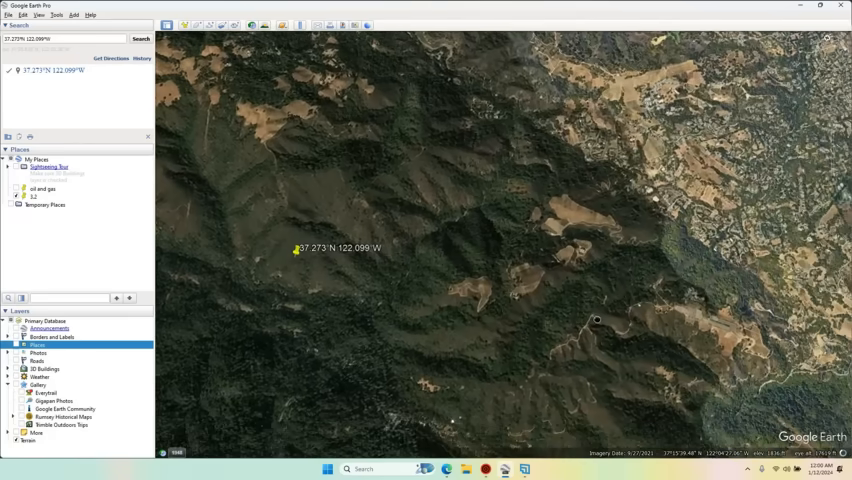
{"action": "scroll", "coordinate": [599, 322], "scroll_direction": "down", "scroll_amount": 3}
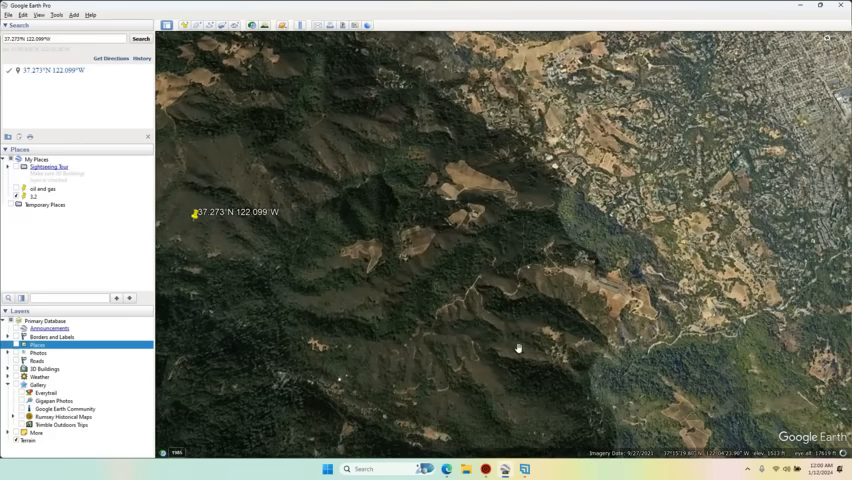
{"action": "mouse_move", "coordinate": [466, 349]}
{"action": "left_mouse_down"}
{"action": "mouse_move", "coordinate": [398, 298]}
{"action": "mouse_move", "coordinate": [500, 200]}
{"action": "mouse_move", "coordinate": [460, 230]}
{"action": "left_mouse_up"}
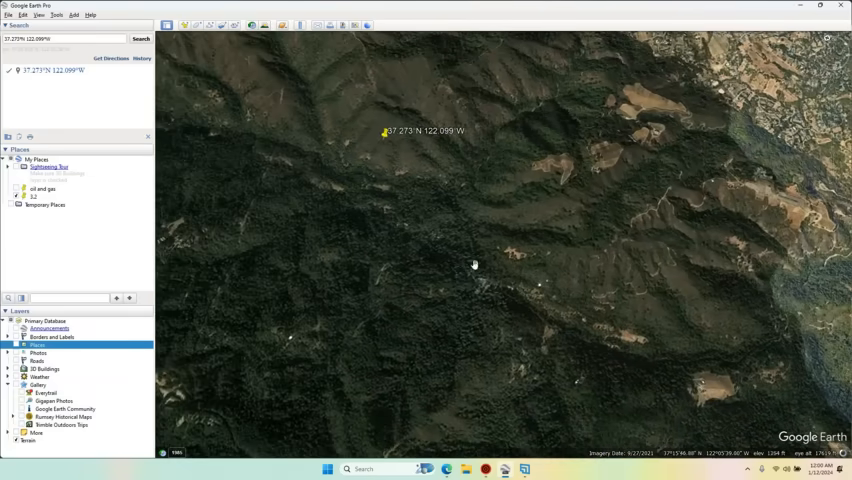
{"action": "scroll", "coordinate": [478, 264], "scroll_direction": "up", "scroll_amount": 4}
{"action": "scroll", "coordinate": [478, 264], "scroll_direction": "up", "scroll_amount": 3}
{"action": "scroll", "coordinate": [548, 281], "scroll_direction": "up", "scroll_amount": 4}
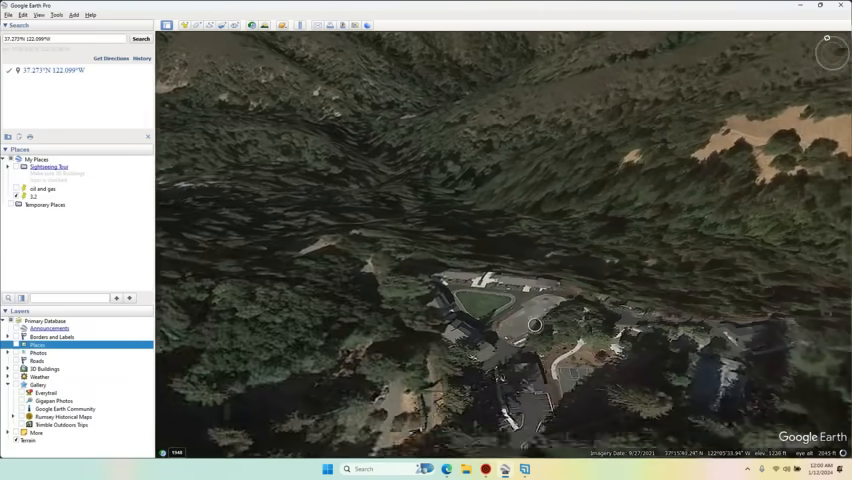
{"action": "scroll", "coordinate": [534, 338], "scroll_direction": "down", "scroll_amount": 5}
{"action": "scroll", "coordinate": [534, 338], "scroll_direction": "down", "scroll_amount": 5}
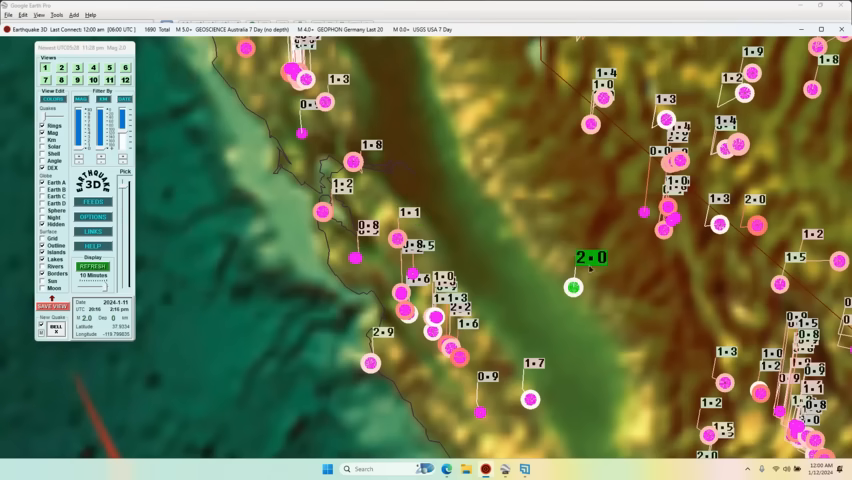
{"action": "left_click", "coordinate": [592, 262]}
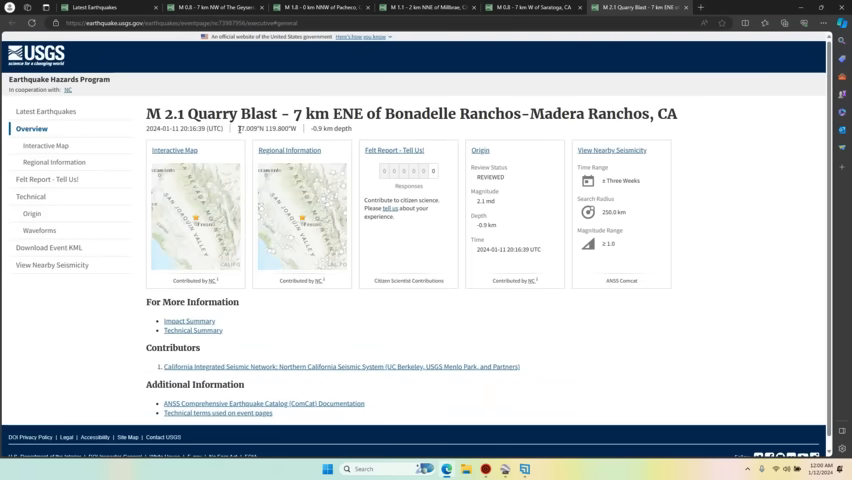
- Close two old event pages, pick the 1.7 Coalinga quake in Earthquake 3D and open its USGS page
{"action": "left_click", "coordinate": [263, 7]}
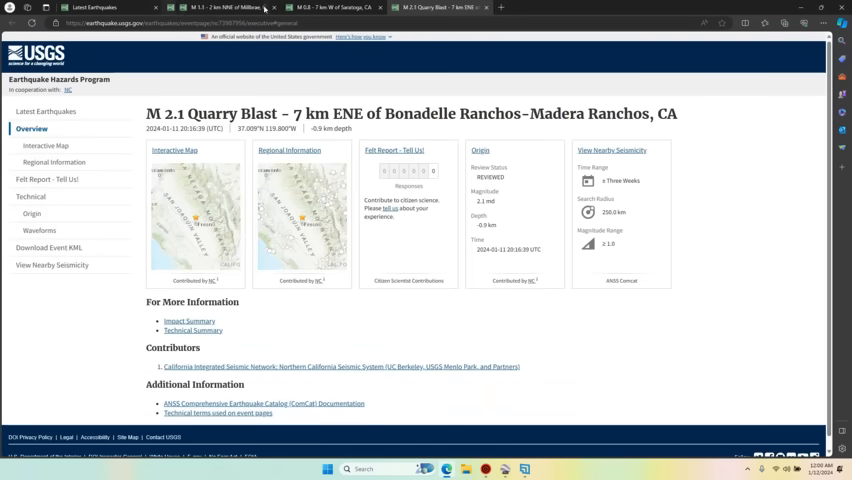
{"action": "left_click", "coordinate": [263, 7]}
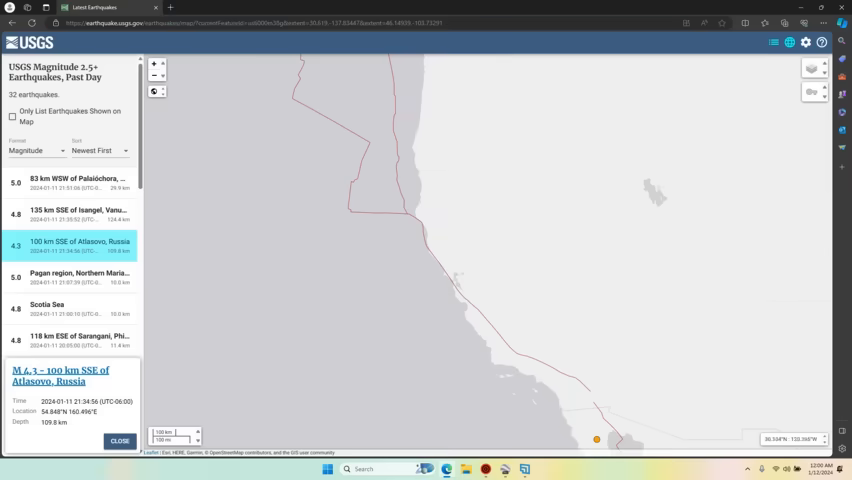
{"action": "left_click", "coordinate": [485, 469]}
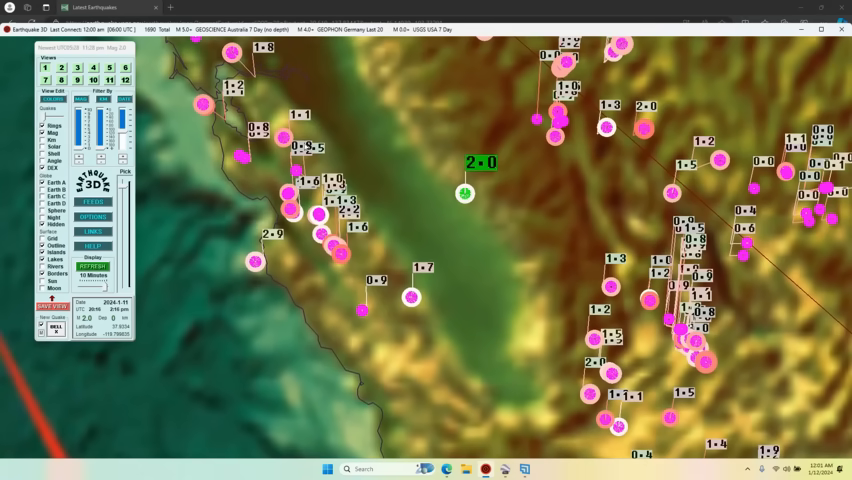
{"action": "left_click", "coordinate": [413, 267]}
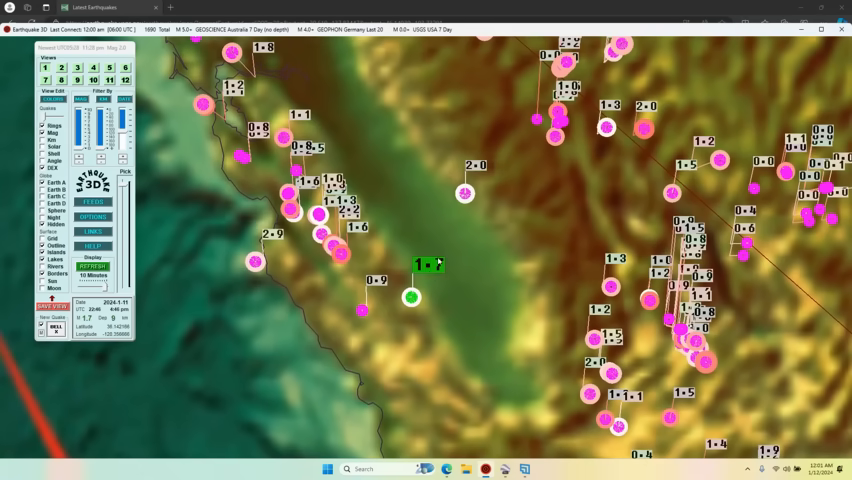
{"action": "left_click", "coordinate": [430, 268]}
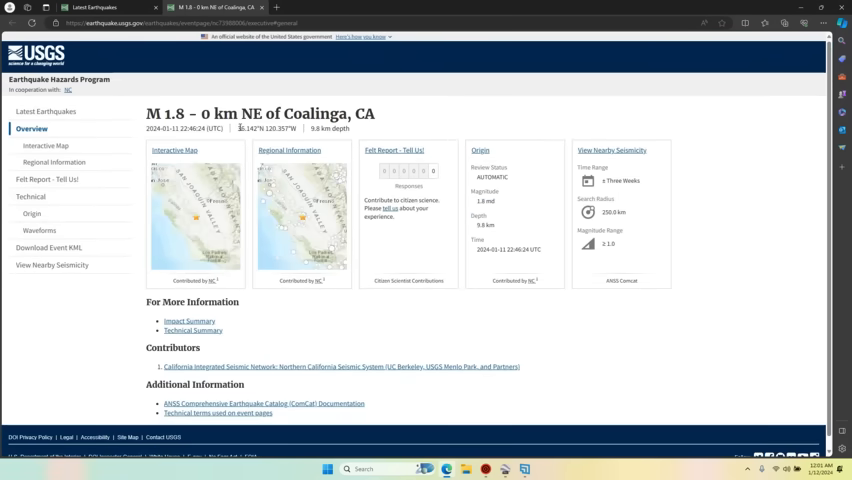
- Copy the Coalinga quake coordinates 36.142°N 120.357°W and switch to Google Earth Pro
{"action": "left_click_drag", "start_coordinate": [238, 128], "coordinate": [318, 128]}
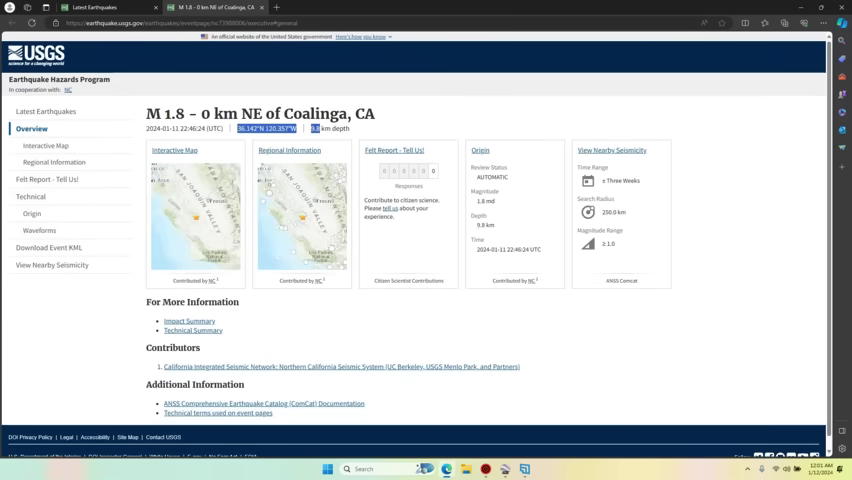
{"action": "right_click", "coordinate": [297, 135]}
{"action": "left_click", "coordinate": [314, 138]}
{"action": "left_click", "coordinate": [507, 469]}
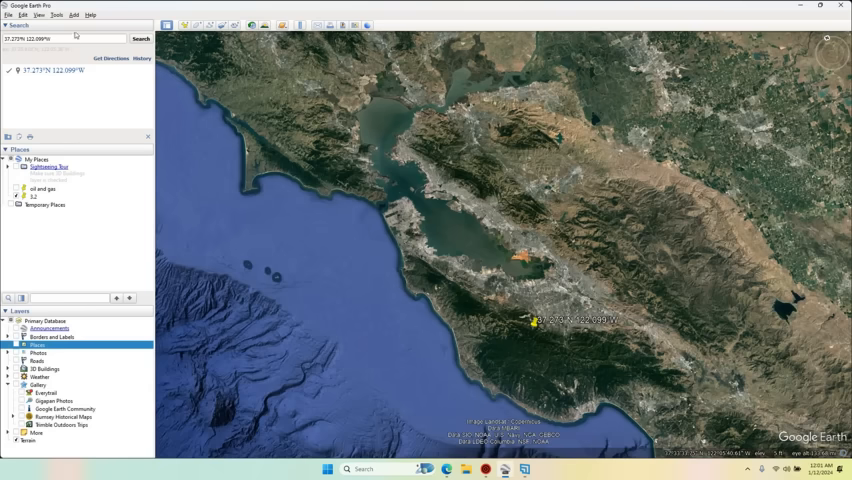
- Paste 36.142°N 120.357°W into Search and fly to the Coalinga quake location
{"action": "left_click", "coordinate": [75, 38]}
{"action": "right_click", "coordinate": [60, 38]}
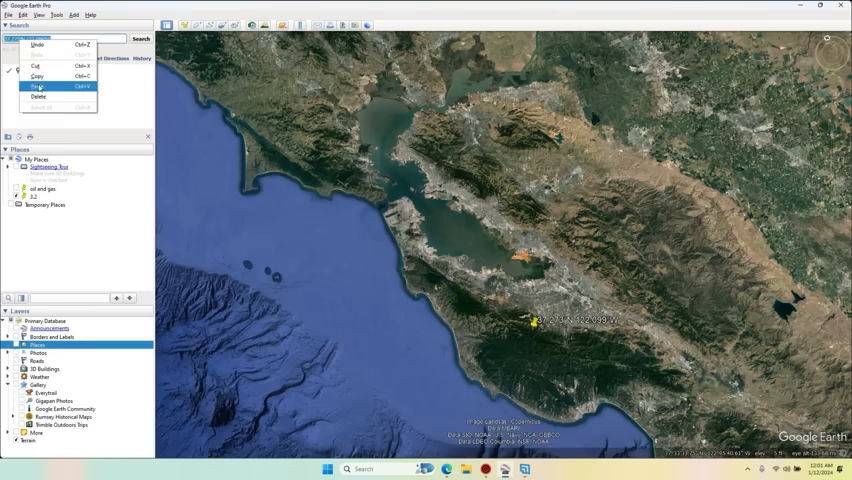
{"action": "left_click", "coordinate": [75, 82]}
{"action": "left_click", "coordinate": [142, 39]}
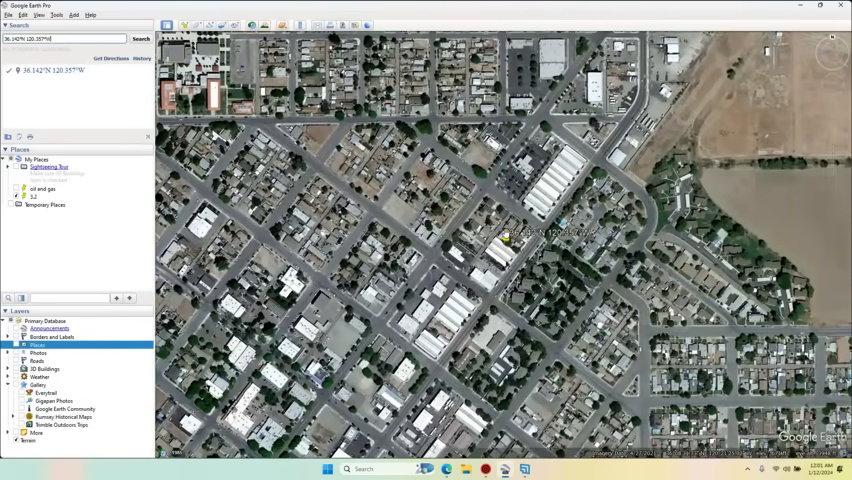
{"action": "scroll", "coordinate": [505, 235], "scroll_direction": "down", "scroll_amount": 5}
{"action": "scroll", "coordinate": [505, 235], "scroll_direction": "up", "scroll_amount": 5}
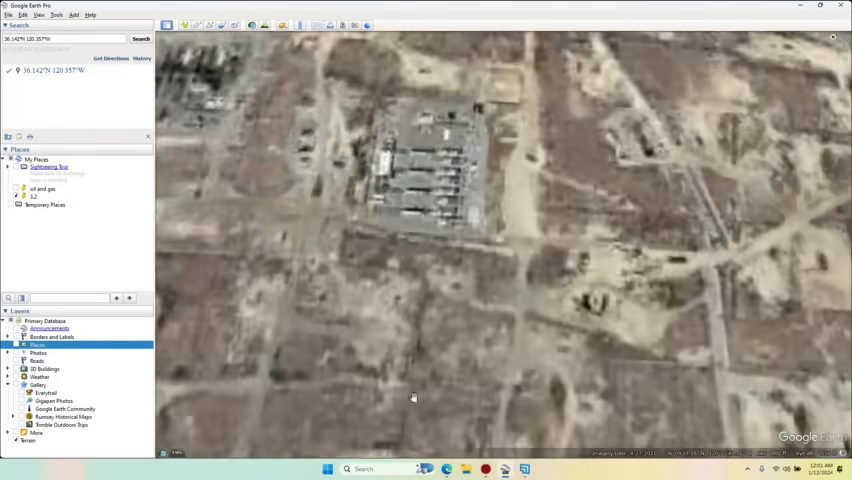
{"action": "scroll", "coordinate": [646, 243], "scroll_direction": "up", "scroll_amount": 5}
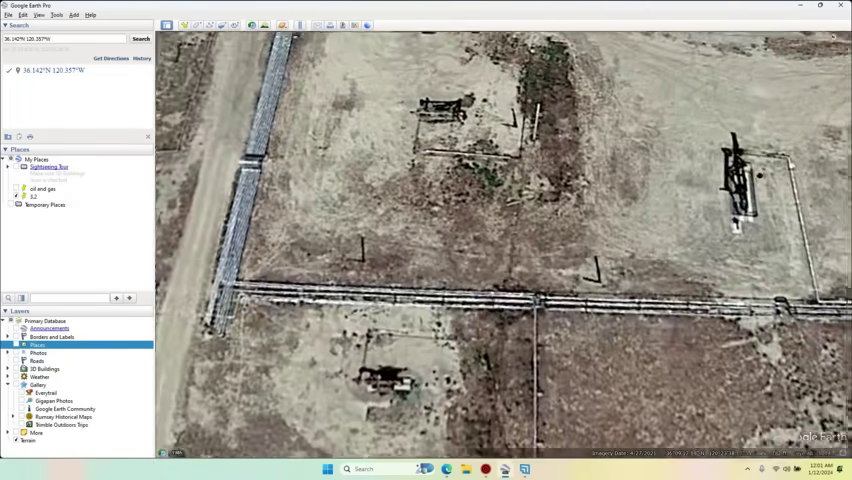
- Pan south across the Coalinga oil field's well pads and pumpjacks
{"action": "left_click_drag", "start_coordinate": [500, 380], "coordinate": [500, 120]}
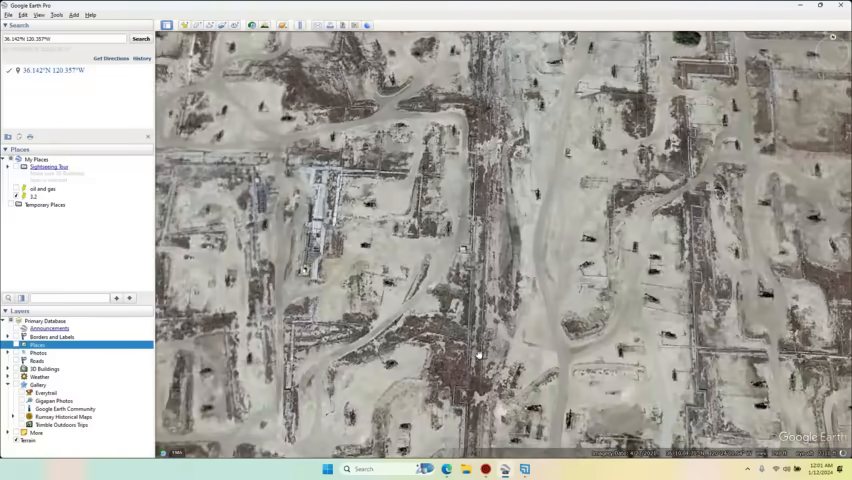
{"action": "scroll", "coordinate": [425, 255], "scroll_direction": "up", "scroll_amount": 5}
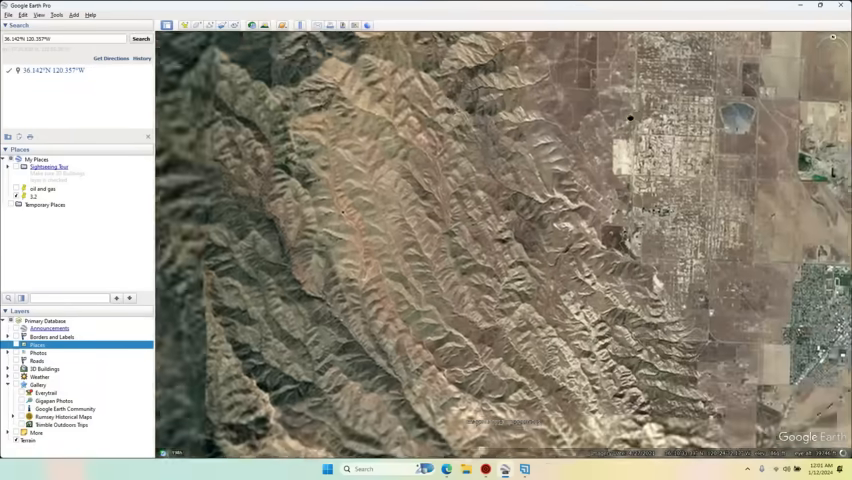
{"action": "scroll", "coordinate": [425, 255], "scroll_direction": "down", "scroll_amount": 5}
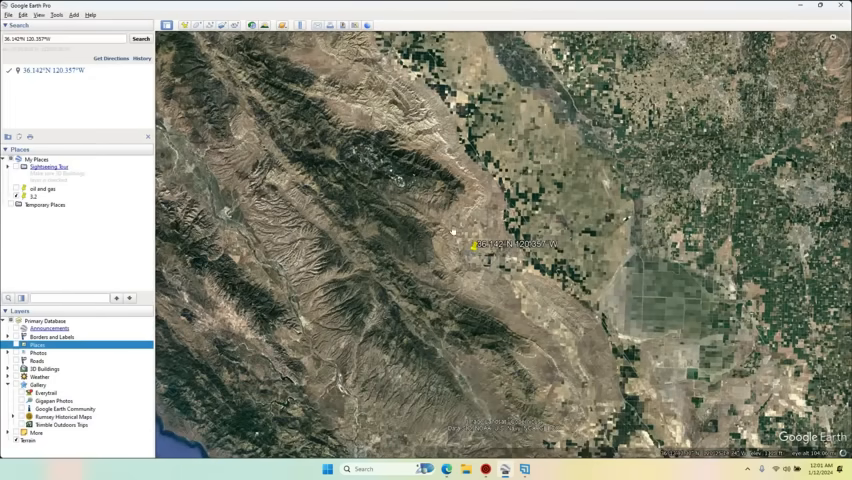
- Pan south and southeast past the placemark to other parts of the oil field
{"action": "left_click_drag", "start_coordinate": [500, 300], "coordinate": [510, 172]}
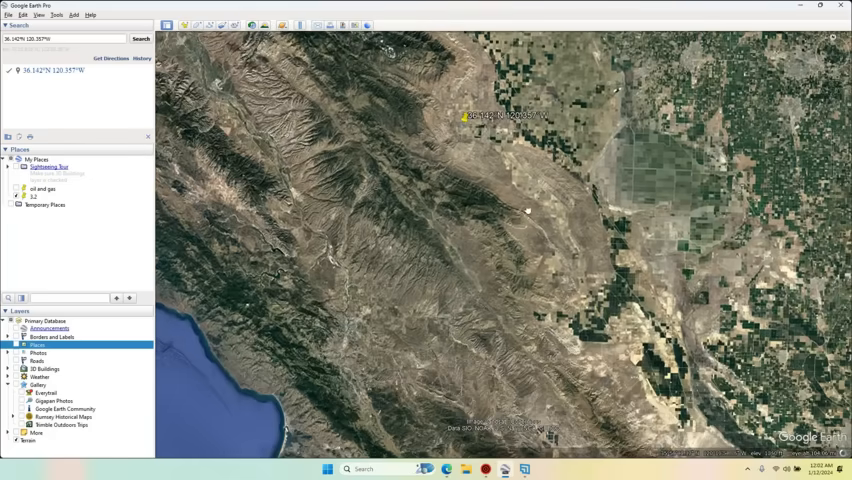
{"action": "left_click_drag", "start_coordinate": [527, 211], "coordinate": [447, 129]}
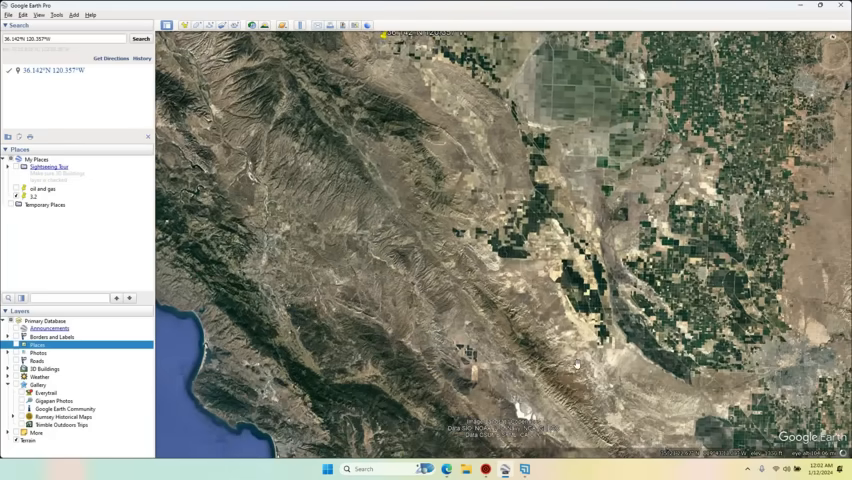
{"action": "left_click_drag", "start_coordinate": [578, 365], "coordinate": [500, 258]}
{"action": "scroll", "coordinate": [440, 300], "scroll_direction": "up", "scroll_amount": 8}
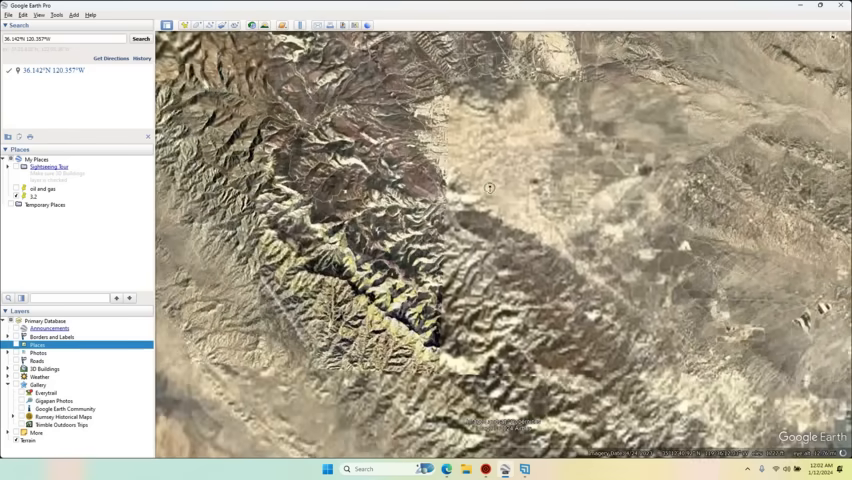
{"action": "scroll", "coordinate": [478, 369], "scroll_direction": "up", "scroll_amount": 6}
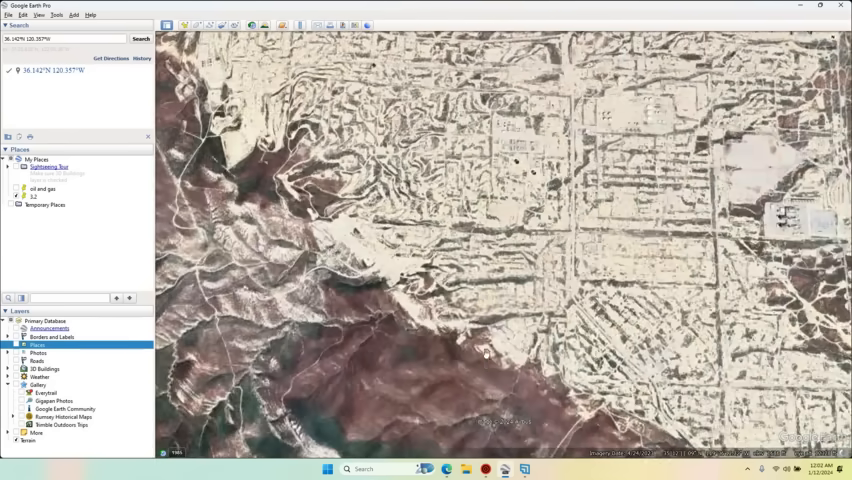
{"action": "scroll", "coordinate": [483, 293], "scroll_direction": "up", "scroll_amount": 5}
{"action": "scroll", "coordinate": [520, 290], "scroll_direction": "up", "scroll_amount": 4}
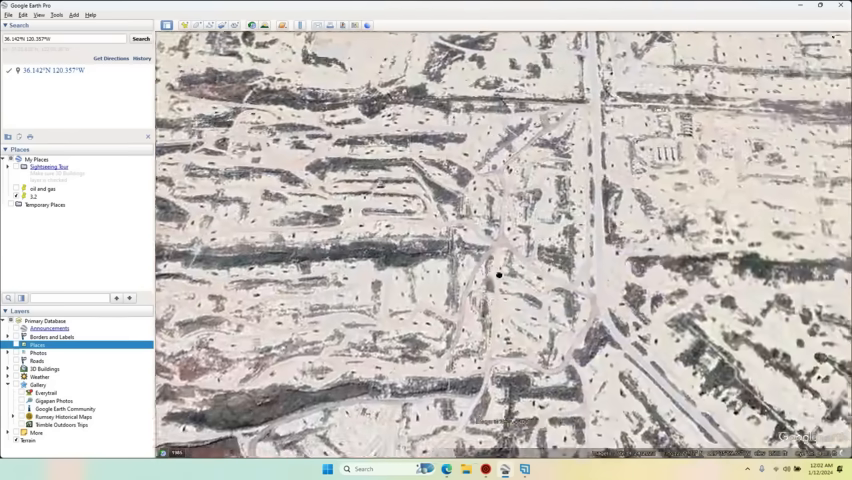
{"action": "mouse_move", "coordinate": [560, 283]}
{"action": "left_mouse_down"}
{"action": "mouse_move", "coordinate": [435, 194]}
{"action": "mouse_move", "coordinate": [420, 330]}
{"action": "left_mouse_up"}
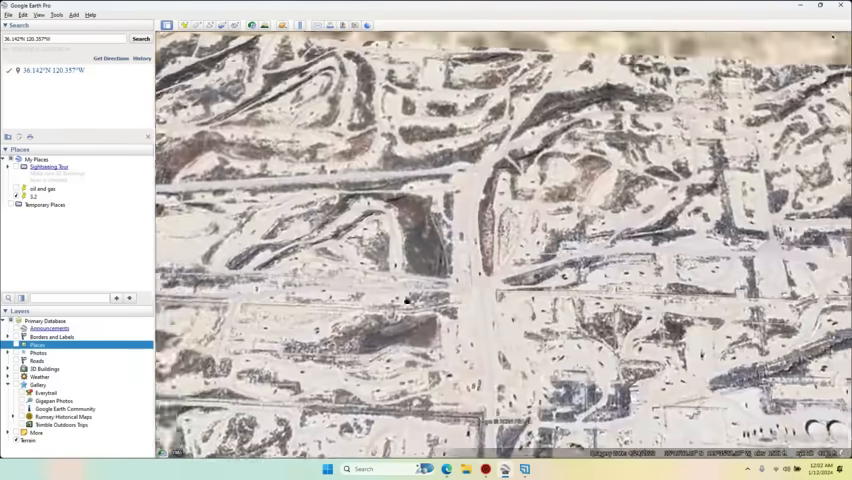
{"action": "scroll", "coordinate": [500, 250], "scroll_direction": "down", "scroll_amount": 8}
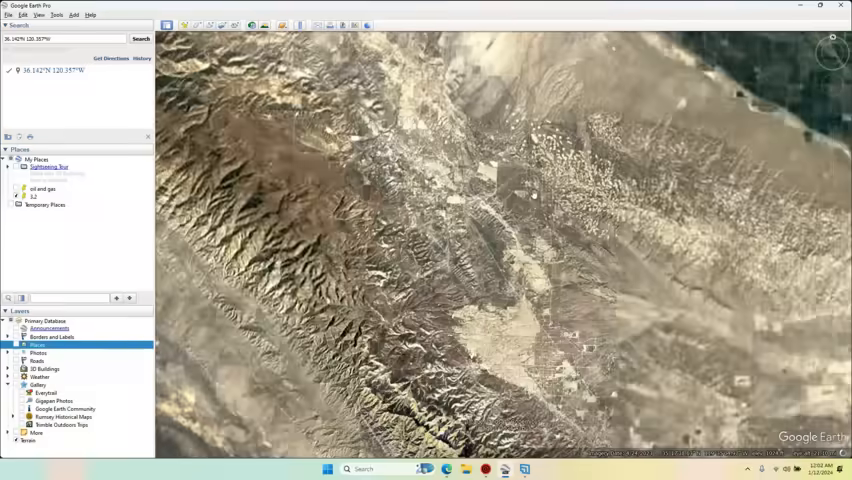
{"action": "scroll", "coordinate": [300, 237], "scroll_direction": "up", "scroll_amount": 8}
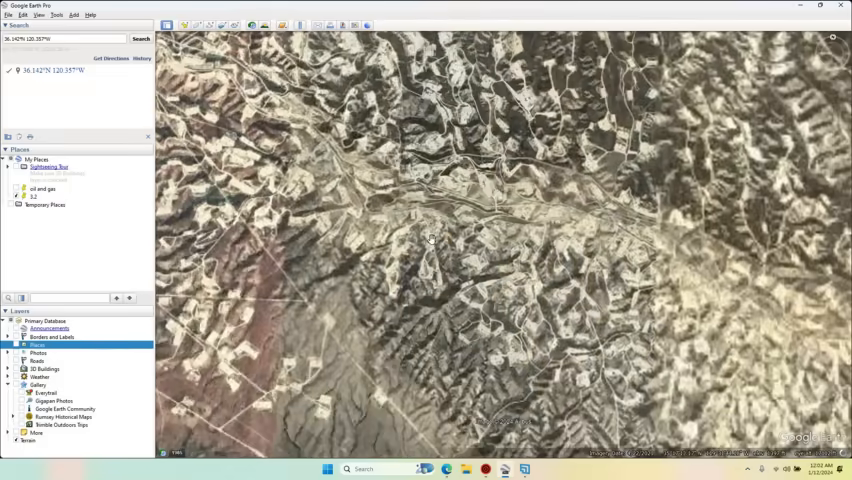
{"action": "scroll", "coordinate": [430, 241], "scroll_direction": "down", "scroll_amount": 6}
{"action": "scroll", "coordinate": [430, 241], "scroll_direction": "down", "scroll_amount": 4}
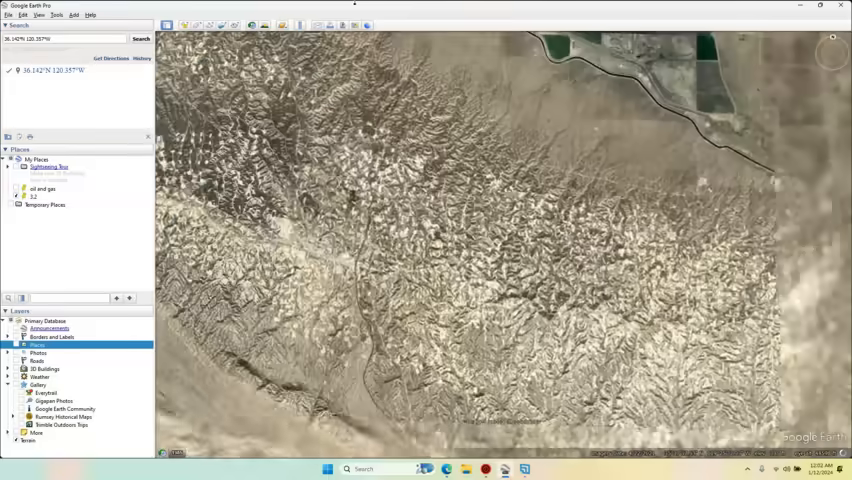
- Pan along the canal and across the ridged hills onto a cleared drilling pad
{"action": "left_click_drag", "start_coordinate": [600, 300], "coordinate": [400, 200]}
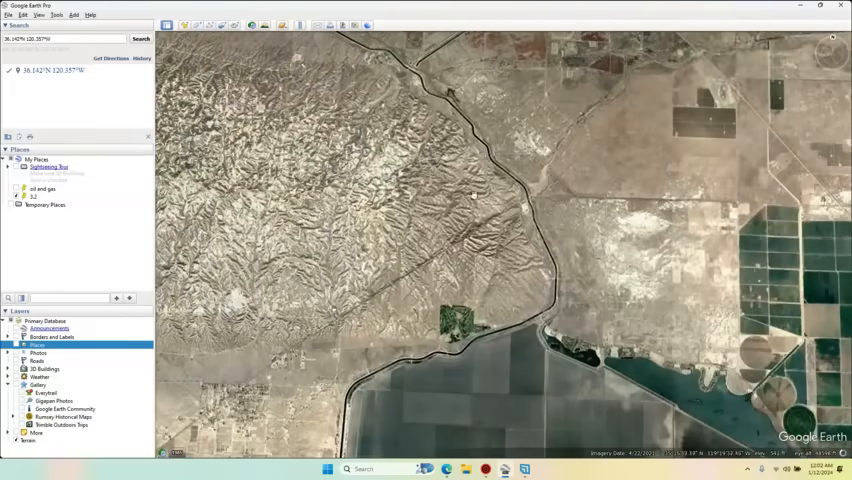
{"action": "scroll", "coordinate": [475, 195], "scroll_direction": "up", "scroll_amount": 6}
{"action": "left_click_drag", "start_coordinate": [393, 394], "coordinate": [572, 342]}
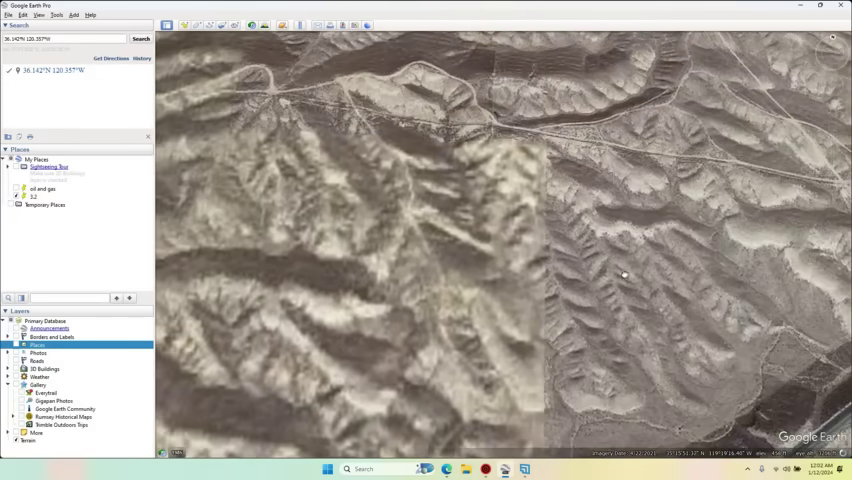
{"action": "left_click_drag", "start_coordinate": [625, 273], "coordinate": [648, 288]}
{"action": "scroll", "coordinate": [551, 313], "scroll_direction": "down", "scroll_amount": 5}
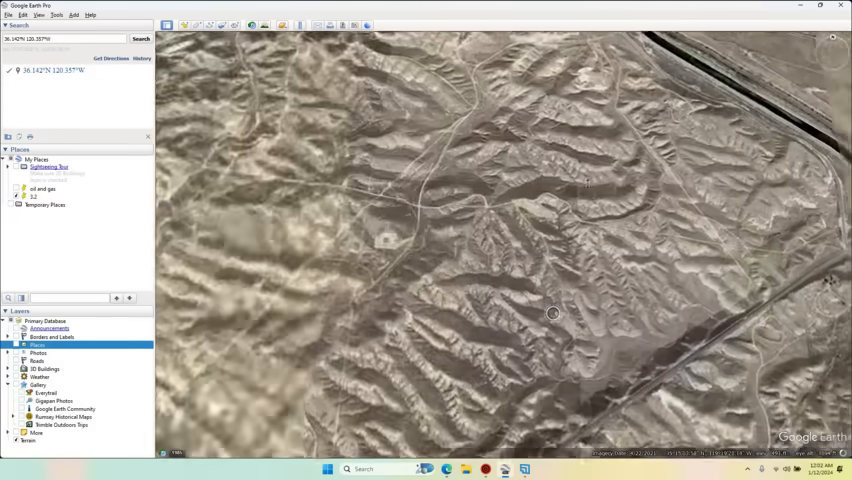
{"action": "mouse_move", "coordinate": [600, 300]}
{"action": "left_mouse_down"}
{"action": "mouse_move", "coordinate": [431, 219]}
{"action": "mouse_move", "coordinate": [627, 318]}
{"action": "left_mouse_up"}
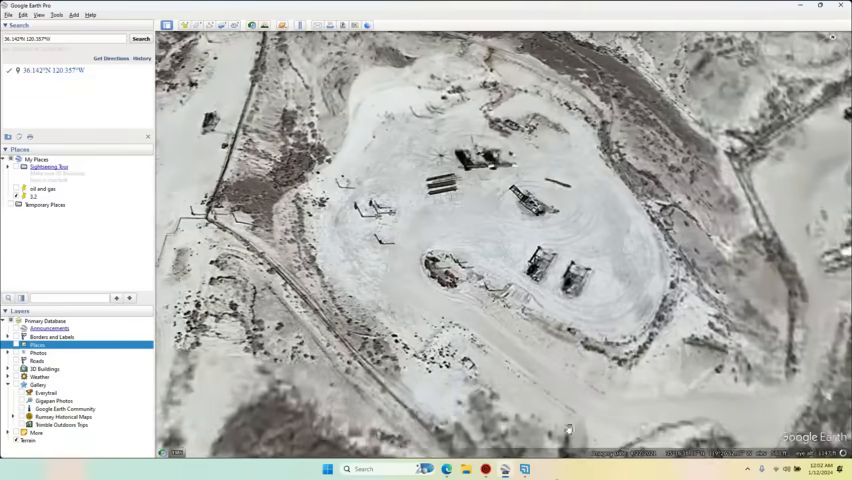
{"action": "scroll", "coordinate": [566, 313], "scroll_direction": "down", "scroll_amount": 5}
{"action": "scroll", "coordinate": [563, 252], "scroll_direction": "down", "scroll_amount": 5}
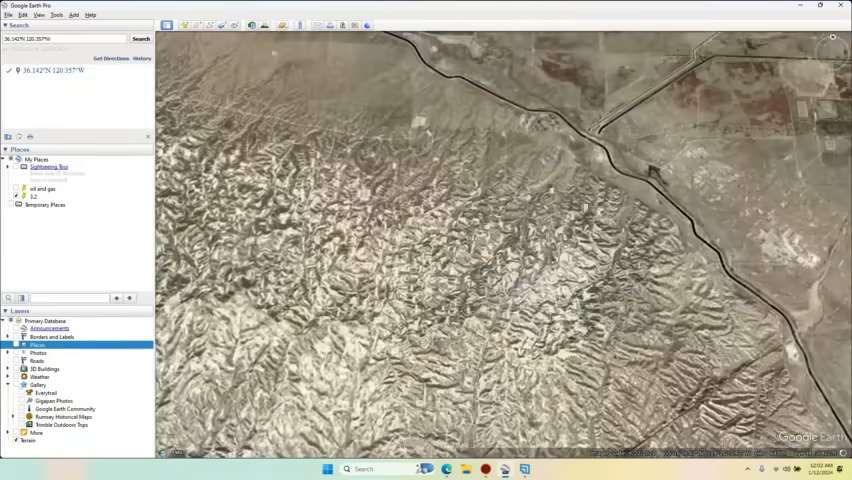
- Pan across the hills and recentre the valley view on the canal-side farmland
{"action": "left_click_drag", "start_coordinate": [563, 252], "coordinate": [703, 232]}
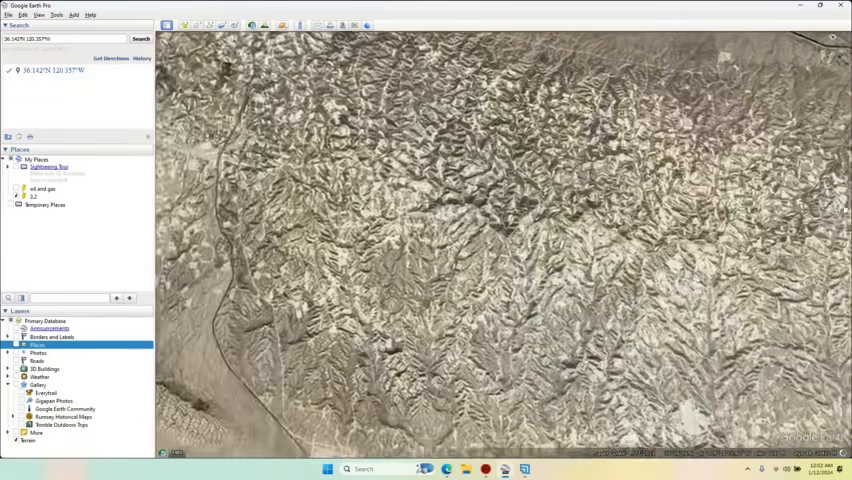
{"action": "scroll", "coordinate": [703, 232], "scroll_direction": "down", "scroll_amount": 5}
{"action": "scroll", "coordinate": [650, 215], "scroll_direction": "down", "scroll_amount": 5}
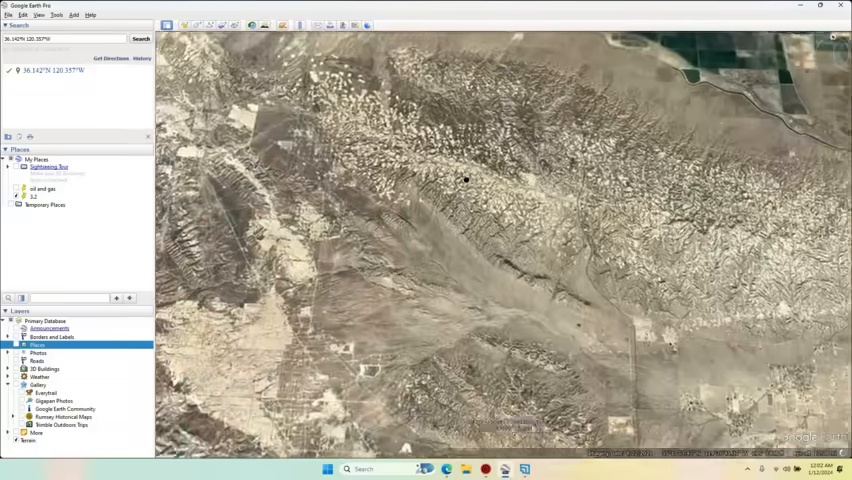
{"action": "scroll", "coordinate": [459, 172], "scroll_direction": "up", "scroll_amount": 2}
{"action": "scroll", "coordinate": [459, 250], "scroll_direction": "up", "scroll_amount": 5}
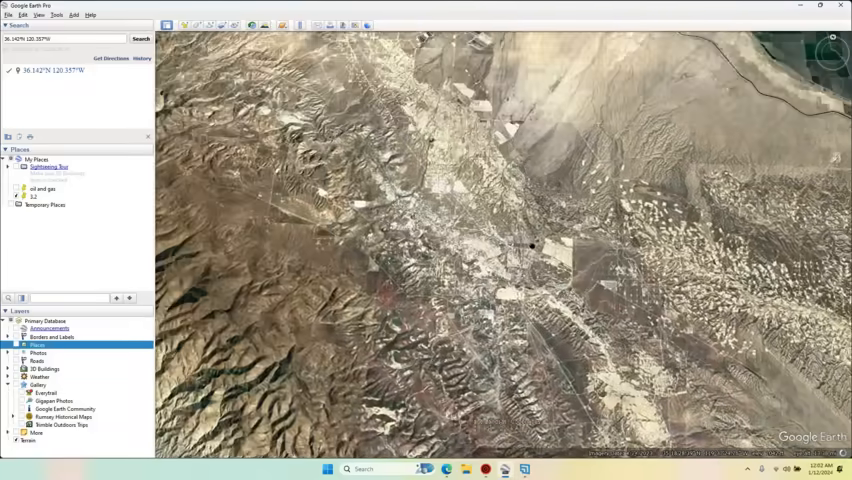
{"action": "scroll", "coordinate": [459, 250], "scroll_direction": "up", "scroll_amount": 3}
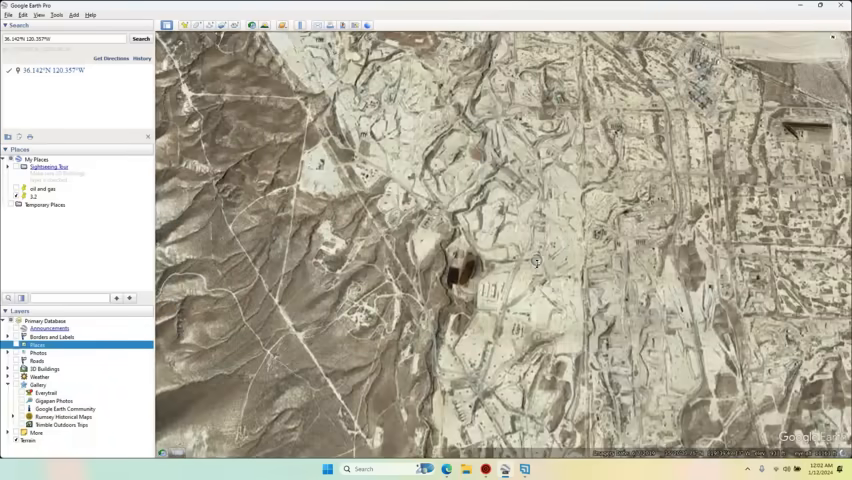
{"action": "scroll", "coordinate": [536, 262], "scroll_direction": "up", "scroll_amount": 5}
{"action": "scroll", "coordinate": [500, 320], "scroll_direction": "up", "scroll_amount": 4}
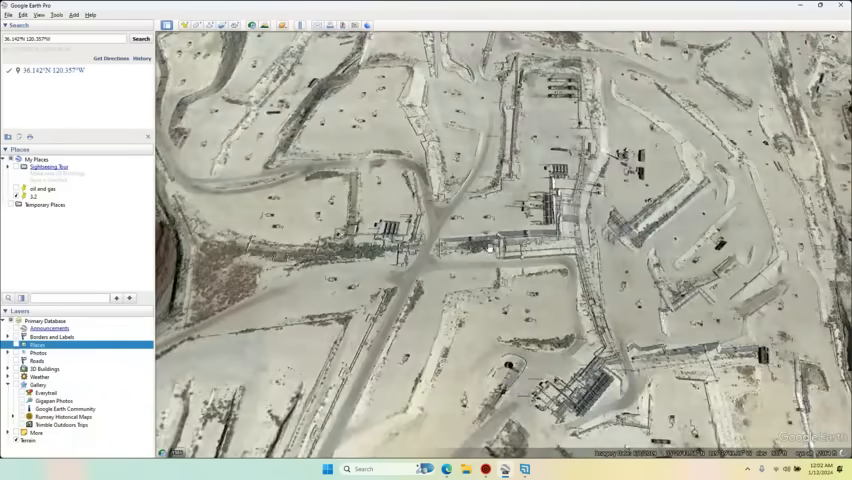
{"action": "scroll", "coordinate": [500, 250], "scroll_direction": "up", "scroll_amount": 4}
{"action": "scroll", "coordinate": [500, 250], "scroll_direction": "up", "scroll_amount": 4}
{"action": "scroll", "coordinate": [500, 250], "scroll_direction": "down", "scroll_amount": 5}
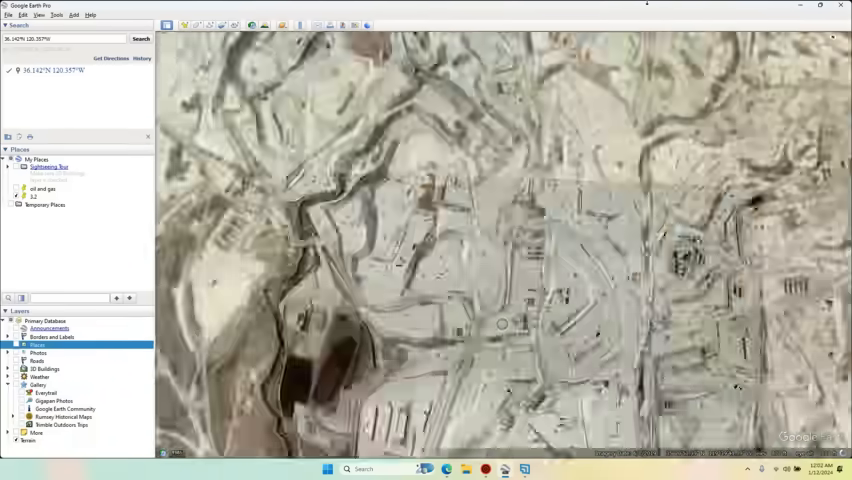
{"action": "scroll", "coordinate": [500, 250], "scroll_direction": "down", "scroll_amount": 5}
{"action": "scroll", "coordinate": [500, 250], "scroll_direction": "down", "scroll_amount": 3}
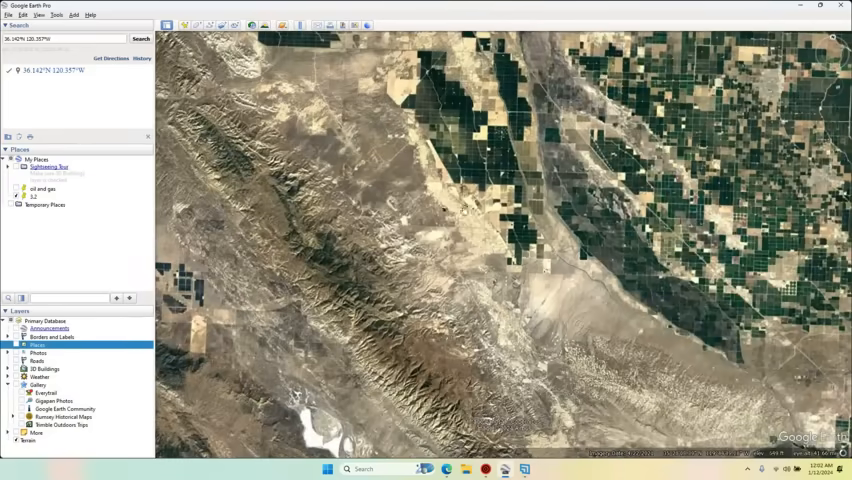
{"action": "scroll", "coordinate": [460, 240], "scroll_direction": "up", "scroll_amount": 5}
{"action": "scroll", "coordinate": [460, 240], "scroll_direction": "up", "scroll_amount": 5}
{"action": "scroll", "coordinate": [460, 240], "scroll_direction": "up", "scroll_amount": 3}
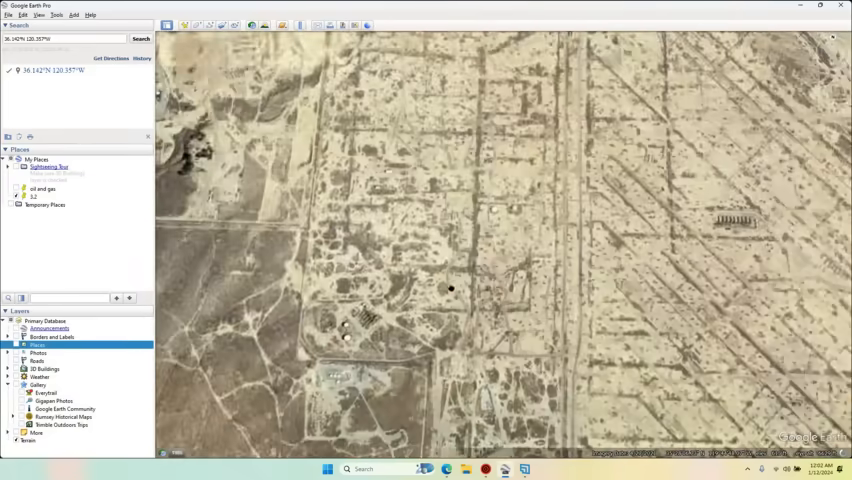
{"action": "scroll", "coordinate": [492, 212], "scroll_direction": "up", "scroll_amount": 5}
{"action": "scroll", "coordinate": [492, 212], "scroll_direction": "up", "scroll_amount": 4}
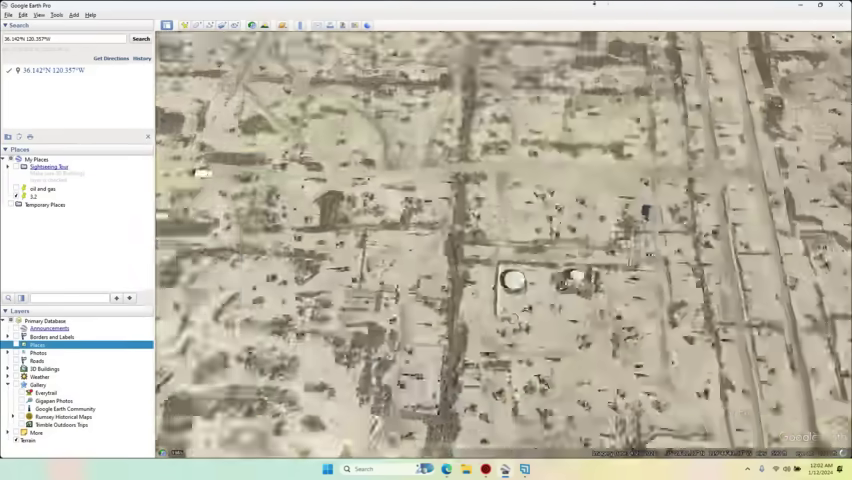
{"action": "scroll", "coordinate": [485, 252], "scroll_direction": "down", "scroll_amount": 5}
{"action": "scroll", "coordinate": [485, 252], "scroll_direction": "down", "scroll_amount": 4}
{"action": "left_click_drag", "start_coordinate": [460, 220], "coordinate": [485, 252]}
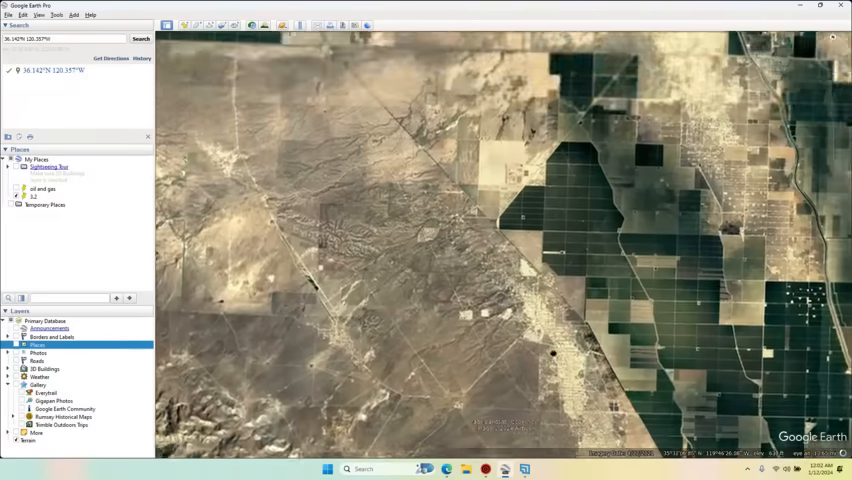
{"action": "scroll", "coordinate": [485, 252], "scroll_direction": "up", "scroll_amount": 5}
{"action": "scroll", "coordinate": [485, 252], "scroll_direction": "up", "scroll_amount": 5}
{"action": "scroll", "coordinate": [420, 356], "scroll_direction": "up", "scroll_amount": 4}
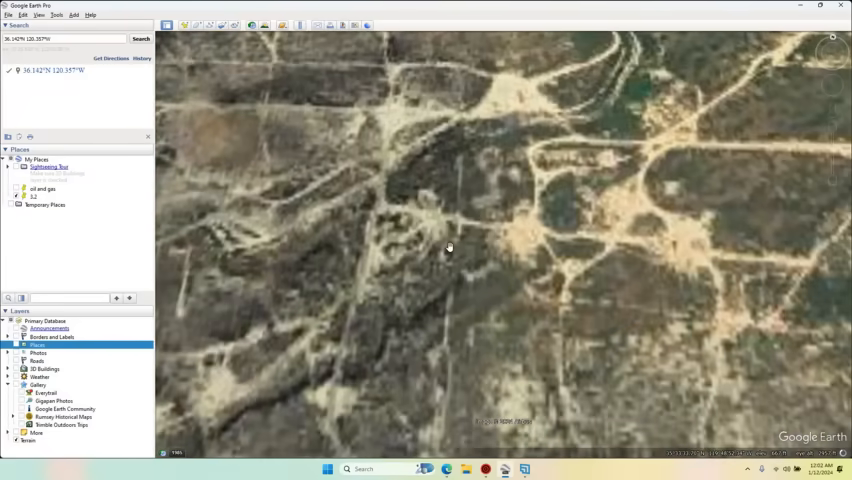
{"action": "scroll", "coordinate": [441, 290], "scroll_direction": "down", "scroll_amount": 5}
{"action": "scroll", "coordinate": [441, 290], "scroll_direction": "down", "scroll_amount": 4}
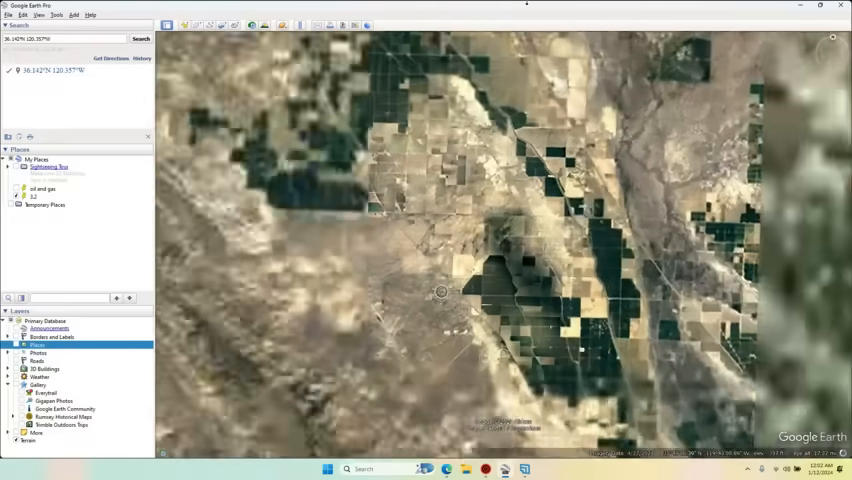
{"action": "left_click_drag", "start_coordinate": [420, 220], "coordinate": [480, 253]}
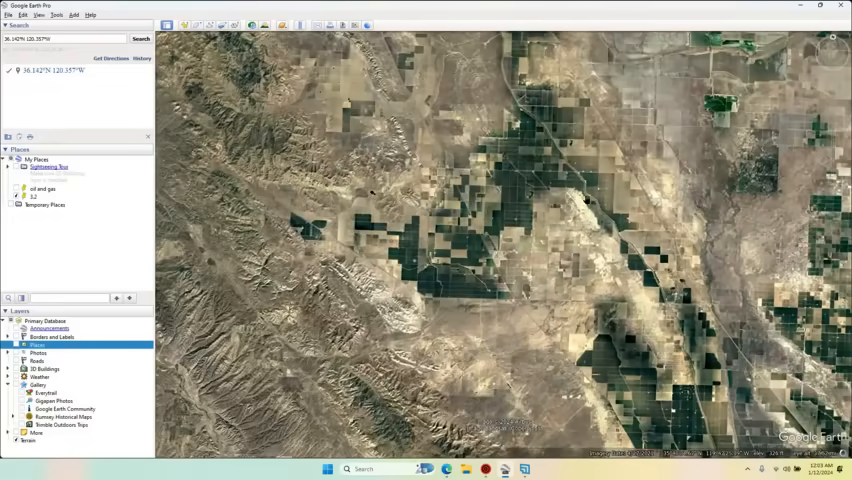
{"action": "scroll", "coordinate": [585, 200], "scroll_direction": "up", "scroll_amount": 5}
{"action": "scroll", "coordinate": [419, 395], "scroll_direction": "up", "scroll_amount": 4}
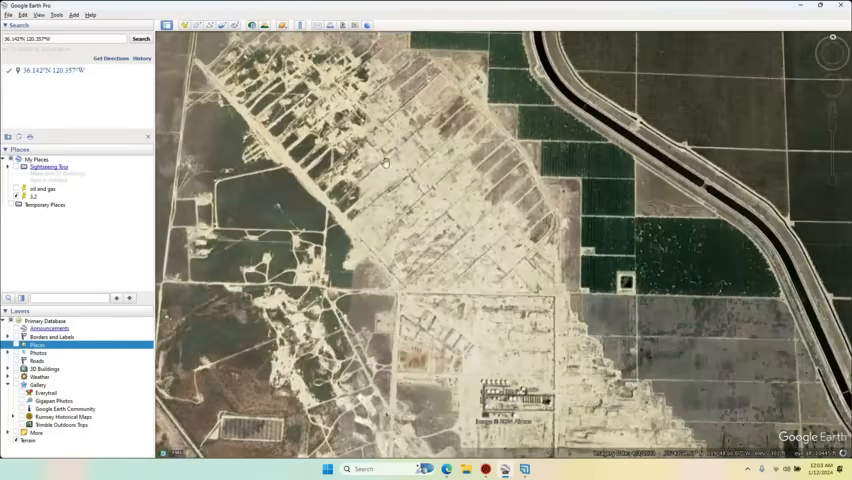
{"action": "scroll", "coordinate": [385, 163], "scroll_direction": "up", "scroll_amount": 5}
{"action": "scroll", "coordinate": [390, 135], "scroll_direction": "down", "scroll_amount": 3}
{"action": "scroll", "coordinate": [385, 280], "scroll_direction": "down", "scroll_amount": 6}
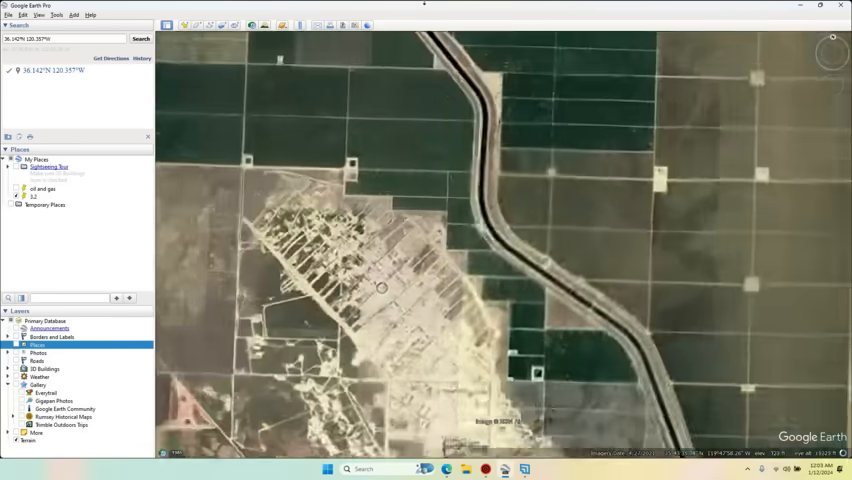
{"action": "scroll", "coordinate": [381, 286], "scroll_direction": "down", "scroll_amount": 5}
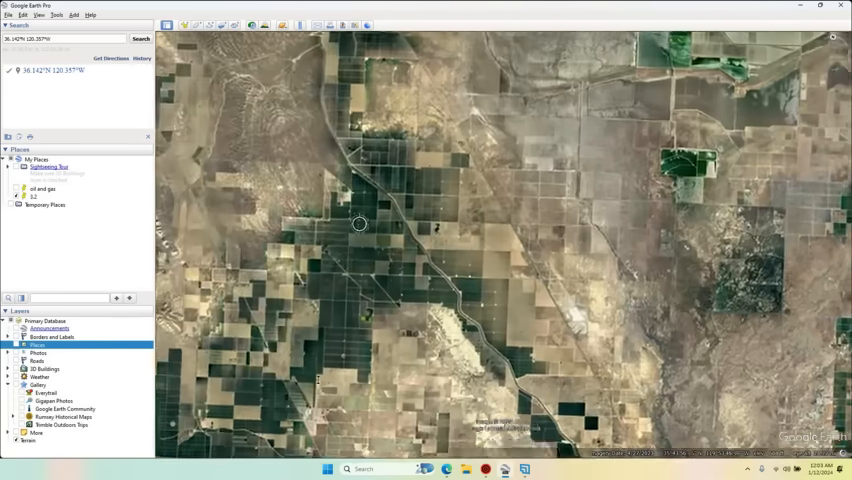
{"action": "scroll", "coordinate": [360, 230], "scroll_direction": "up", "scroll_amount": 5}
{"action": "scroll", "coordinate": [320, 300], "scroll_direction": "up", "scroll_amount": 5}
{"action": "scroll", "coordinate": [339, 217], "scroll_direction": "down", "scroll_amount": 5}
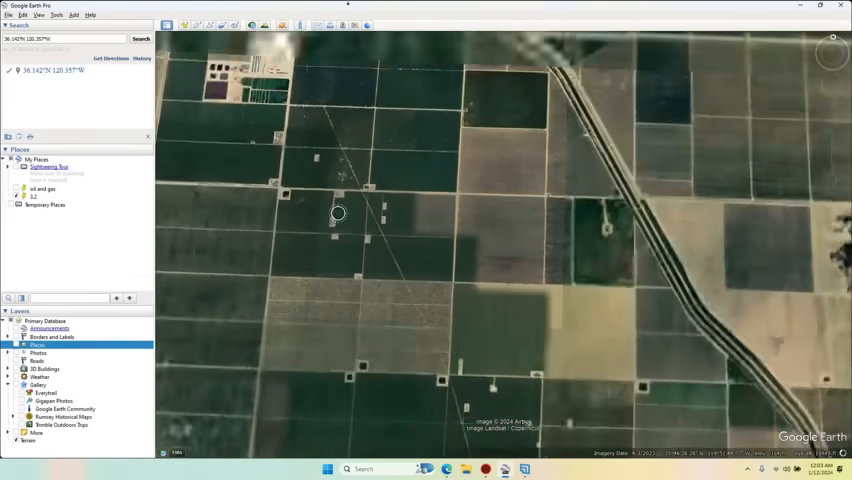
{"action": "scroll", "coordinate": [339, 217], "scroll_direction": "down", "scroll_amount": 5}
{"action": "scroll", "coordinate": [339, 217], "scroll_direction": "up", "scroll_amount": 2}
{"action": "scroll", "coordinate": [425, 305], "scroll_direction": "down", "scroll_amount": 5}
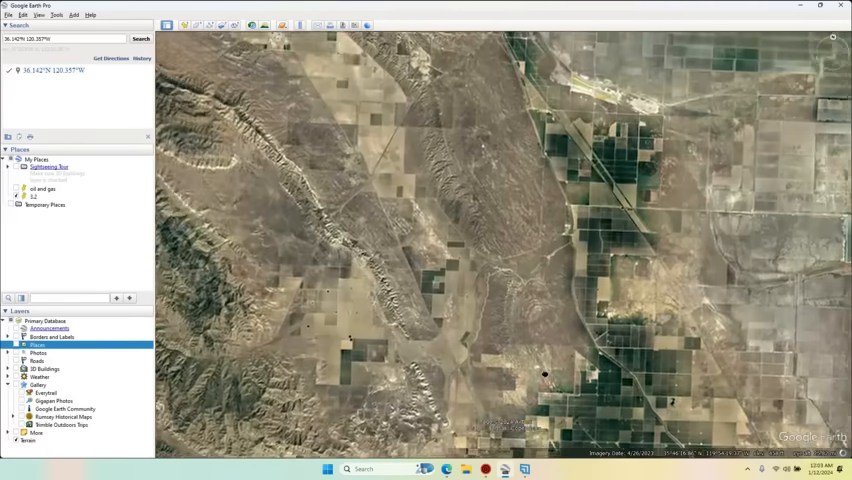
{"action": "scroll", "coordinate": [425, 305], "scroll_direction": "down", "scroll_amount": 5}
{"action": "scroll", "coordinate": [425, 305], "scroll_direction": "down", "scroll_amount": 5}
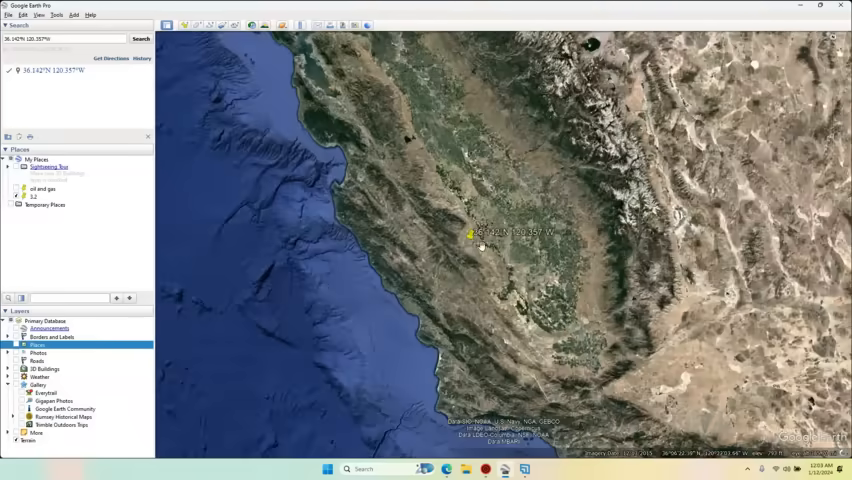
{"action": "scroll", "coordinate": [470, 238], "scroll_direction": "up", "scroll_amount": 5}
{"action": "scroll", "coordinate": [470, 238], "scroll_direction": "up", "scroll_amount": 5}
{"action": "scroll", "coordinate": [440, 300], "scroll_direction": "up", "scroll_amount": 3}
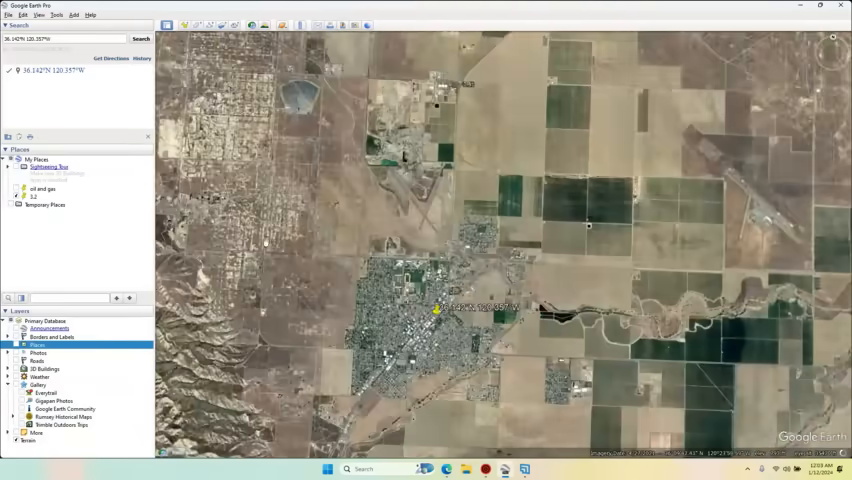
{"action": "scroll", "coordinate": [588, 226], "scroll_direction": "up", "scroll_amount": 5}
{"action": "scroll", "coordinate": [588, 226], "scroll_direction": "up", "scroll_amount": 5}
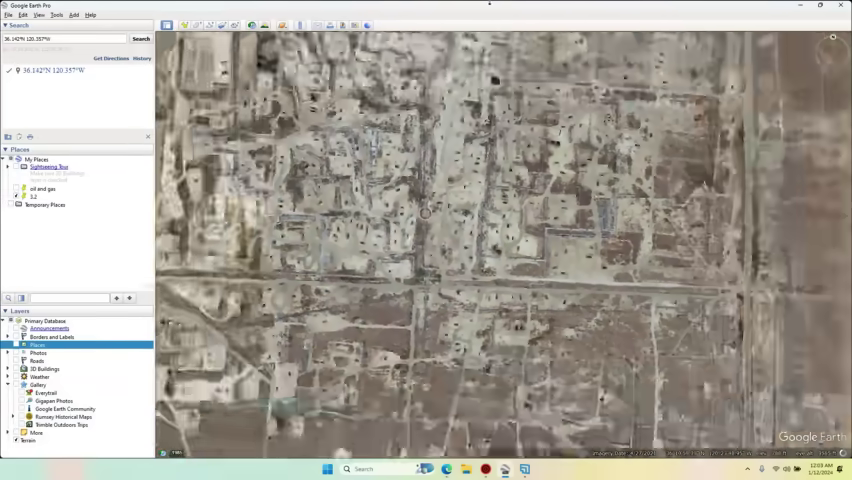
{"action": "scroll", "coordinate": [425, 210], "scroll_direction": "down", "scroll_amount": 5}
- Drag the map toward the mountain ridges west of the town
{"action": "mouse_move", "coordinate": [300, 150]}
{"action": "left_mouse_down"}
{"action": "mouse_move", "coordinate": [600, 250]}
{"action": "mouse_move", "coordinate": [559, 437]}
{"action": "left_mouse_up"}
{"action": "scroll", "coordinate": [597, 247], "scroll_direction": "up", "scroll_amount": 3}
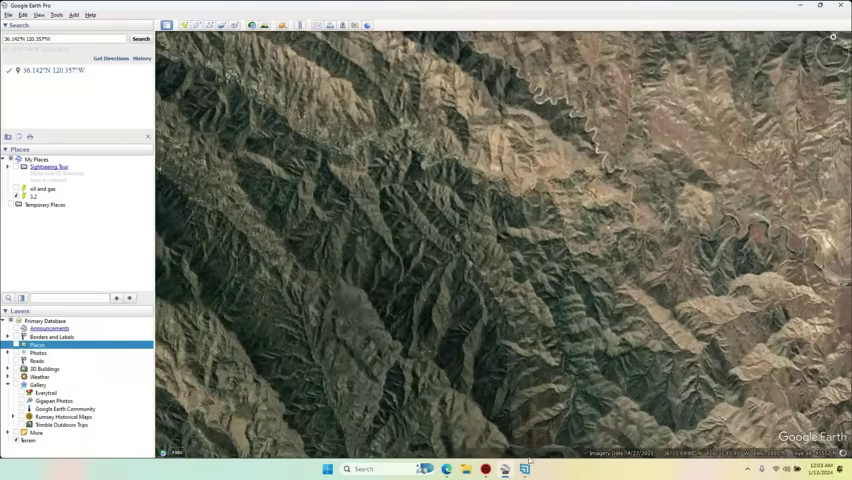
- Switch back to the Earthquake 3D quake map from the taskbar
{"action": "left_click", "coordinate": [498, 470]}
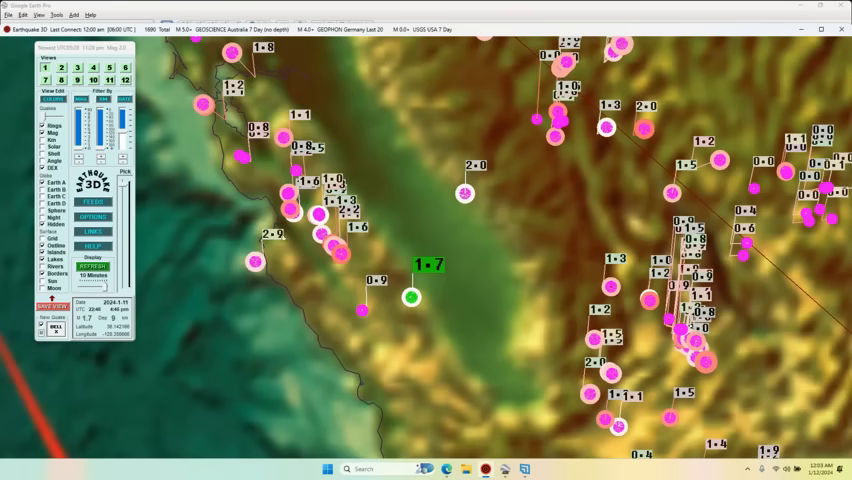
{"action": "scroll", "coordinate": [258, 262], "scroll_direction": "down", "scroll_amount": 3}
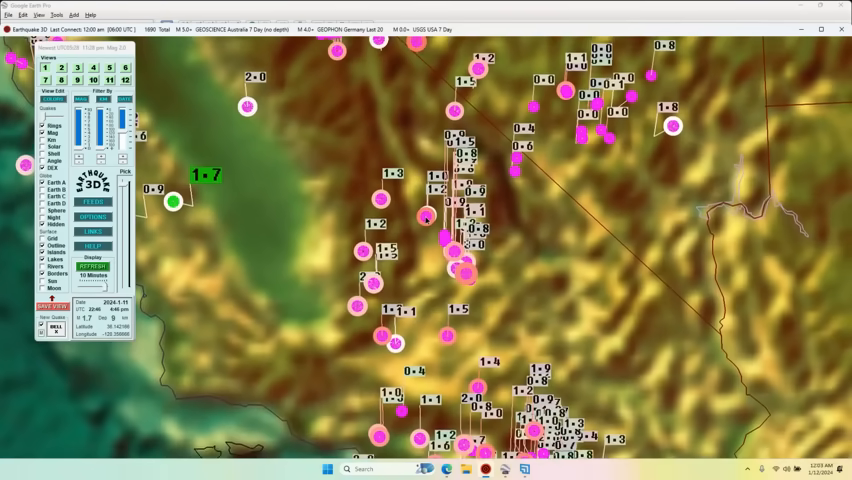